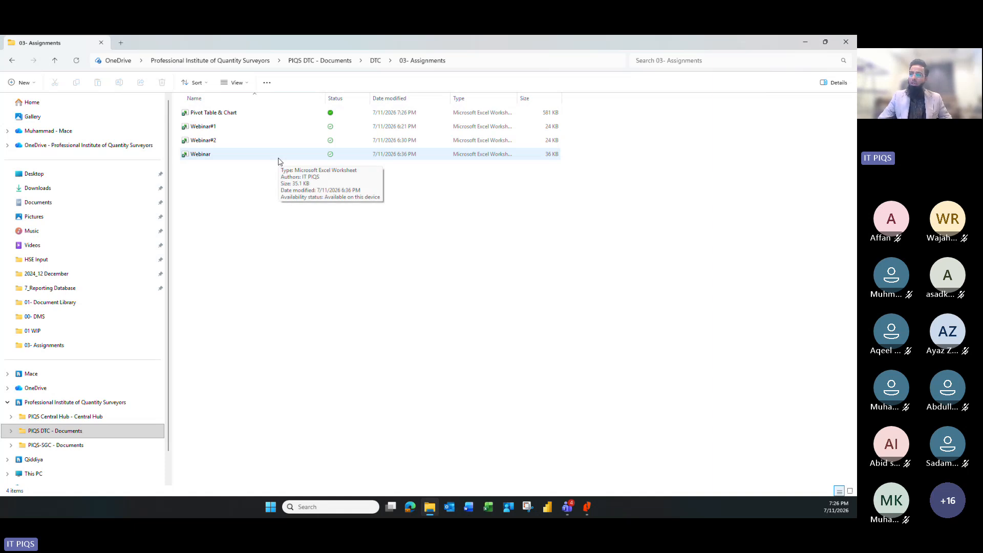
- Open the Webinar#1 workbook from the 03- Assignments folder and maximize its window
{"action": "left_click", "coordinate": [211, 127]}
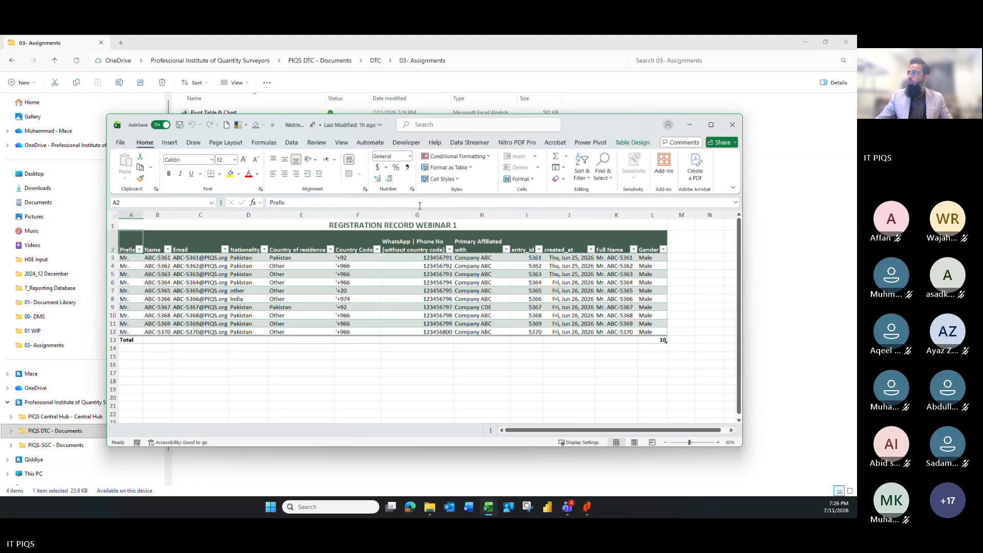
{"action": "left_click", "coordinate": [710, 124]}
{"action": "left_click", "coordinate": [164, 340]}
{"action": "left_click", "coordinate": [105, 231]}
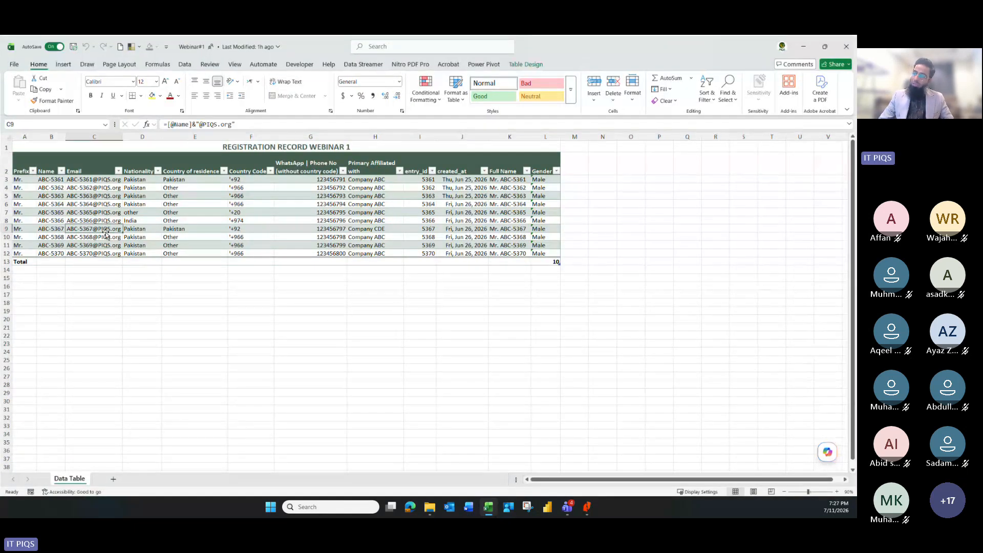
- Widen the Name column of the Webinar 1 registration table
{"action": "key", "text": "Left"}
{"action": "key", "text": "Left"}
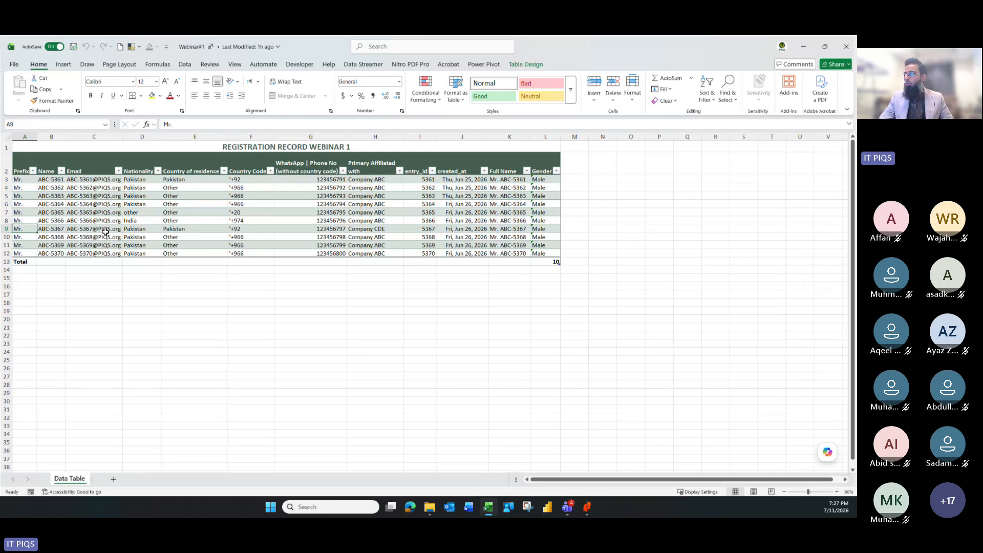
{"action": "key", "text": "Right"}
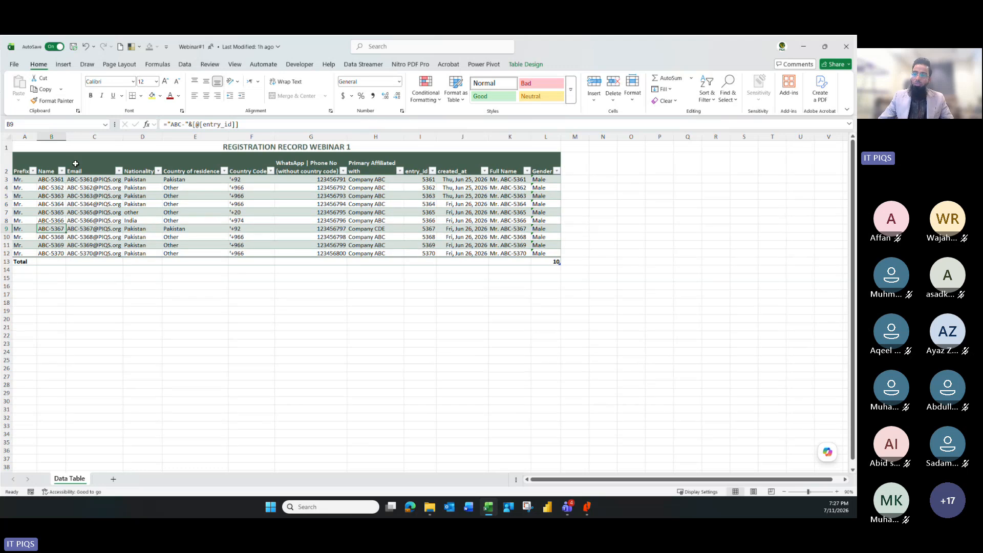
{"action": "left_click_drag", "start_coordinate": [67, 137], "coordinate": [83, 138]}
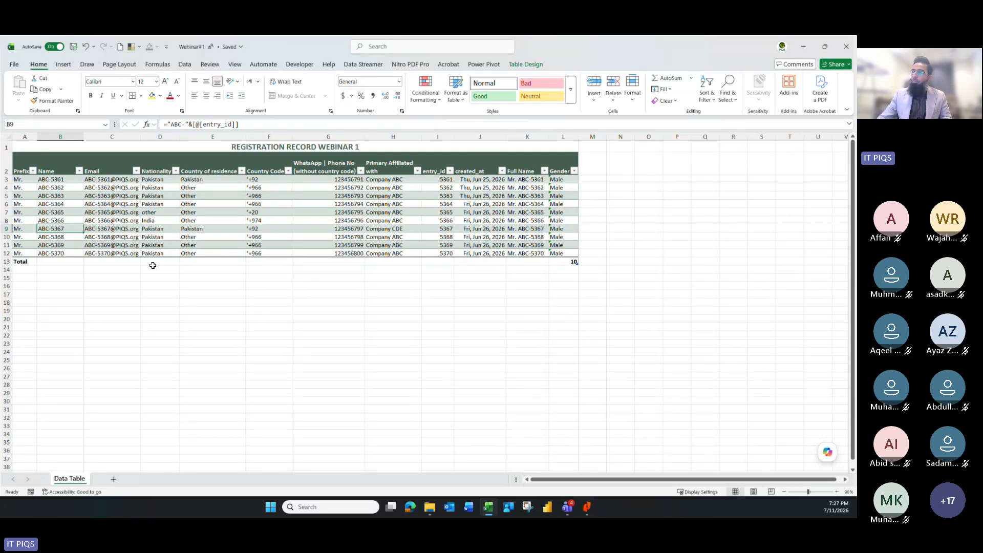
- Widen the Email column of the registration table so the full addresses fit
{"action": "left_click", "coordinate": [173, 205]}
{"action": "left_click", "coordinate": [33, 181]}
{"action": "left_click", "coordinate": [132, 212]}
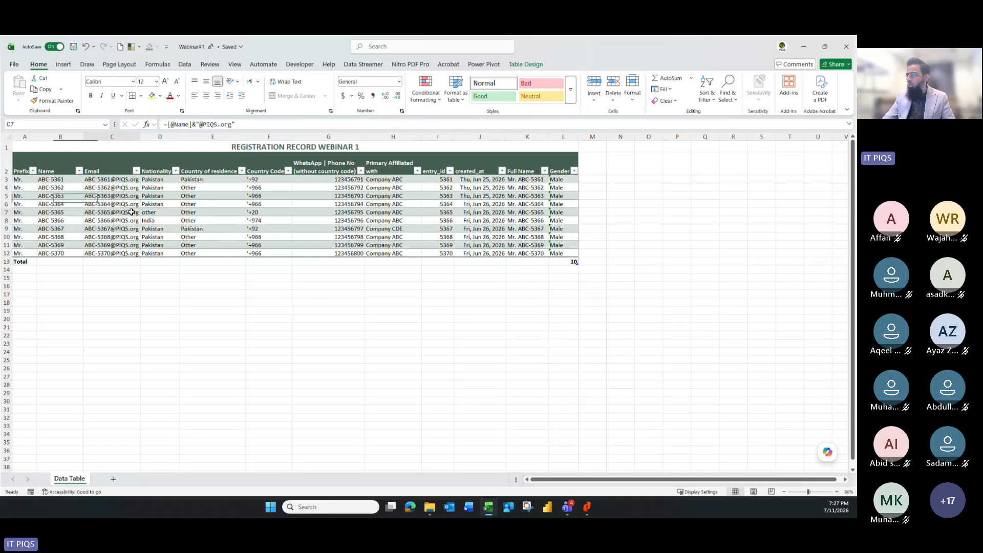
{"action": "left_click_drag", "start_coordinate": [20, 173], "coordinate": [110, 166]}
{"action": "left_click", "coordinate": [27, 161]}
{"action": "left_click", "coordinate": [62, 162]}
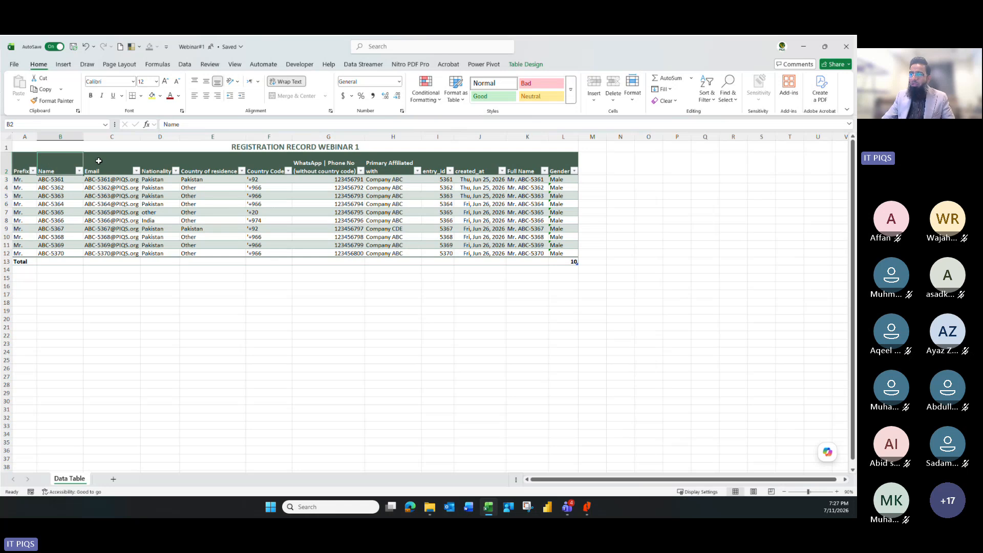
{"action": "left_click", "coordinate": [98, 161]}
{"action": "left_click_drag", "start_coordinate": [141, 137], "coordinate": [154, 136]}
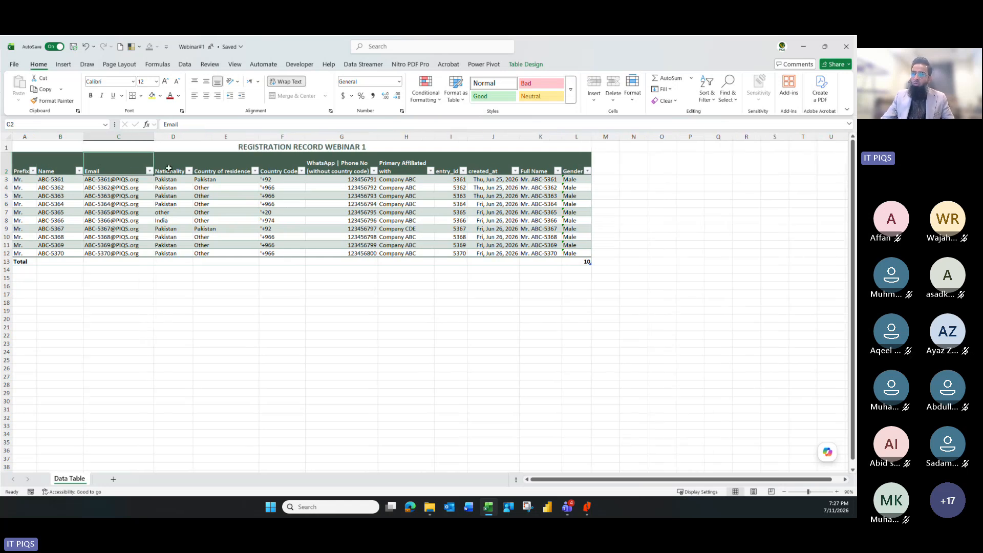
- Examine the registration table's fields across the columns, from Name and Email through nationality, residence, country code and phone number to Full Name
{"action": "left_click", "coordinate": [29, 206]}
{"action": "key", "text": "Right"}
{"action": "key", "text": "Right"}
{"action": "key", "text": "Right"}
{"action": "key", "text": "Right"}
{"action": "key", "text": "Right"}
{"action": "key", "text": "Right"}
{"action": "key", "text": "Right"}
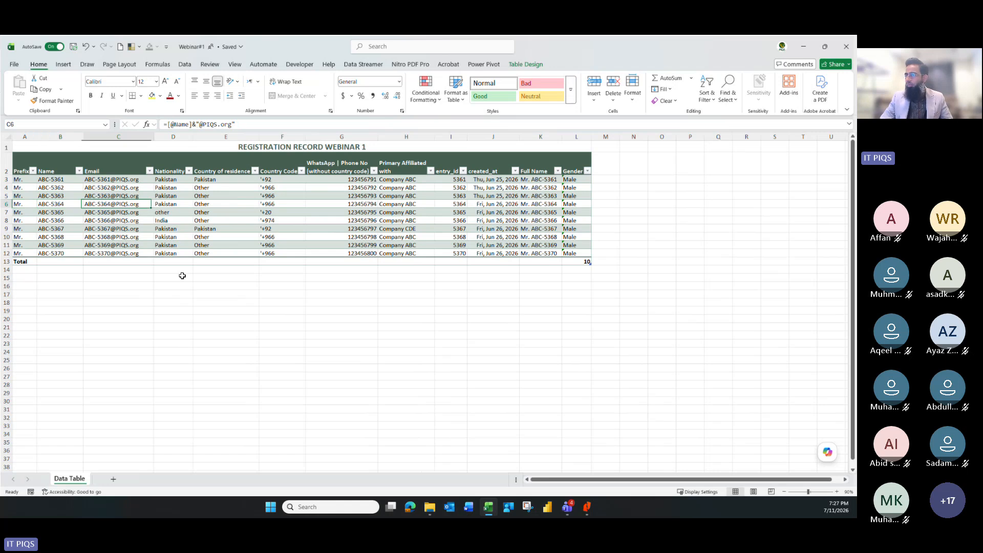
{"action": "key", "text": "Right"}
{"action": "key", "text": "Right"}
{"action": "key", "text": "Right"}
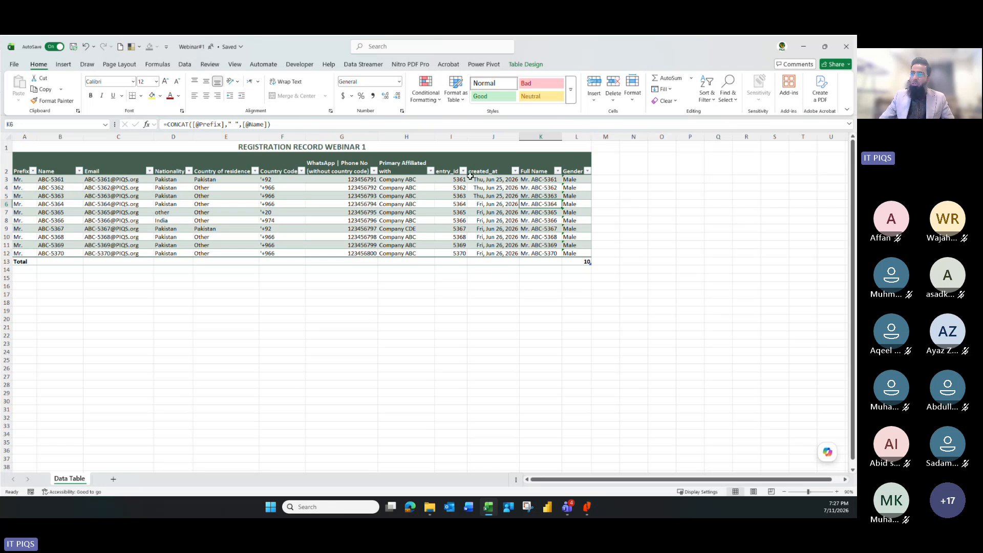
{"action": "left_click", "coordinate": [53, 170]}
{"action": "left_click", "coordinate": [109, 168]}
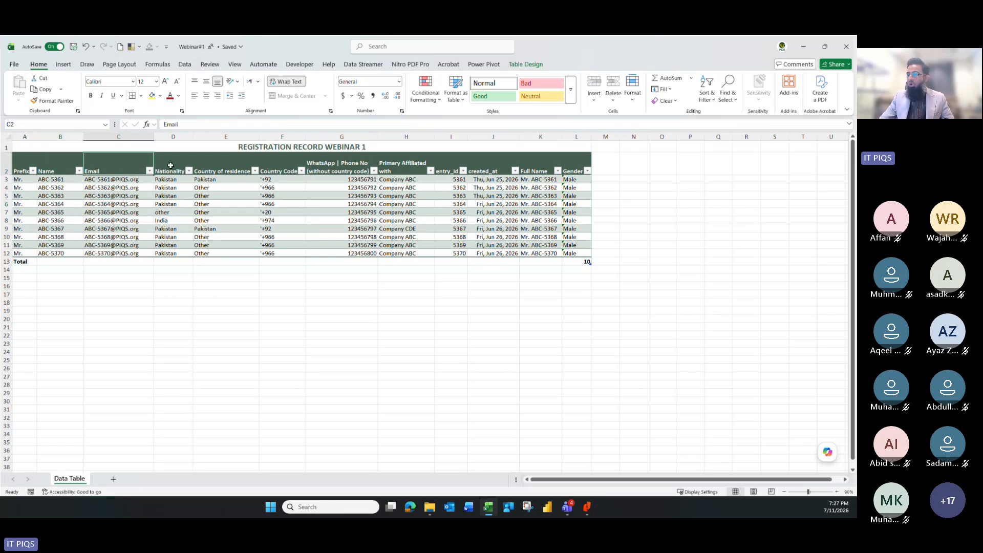
{"action": "left_click", "coordinate": [170, 166]}
{"action": "left_click", "coordinate": [224, 168]}
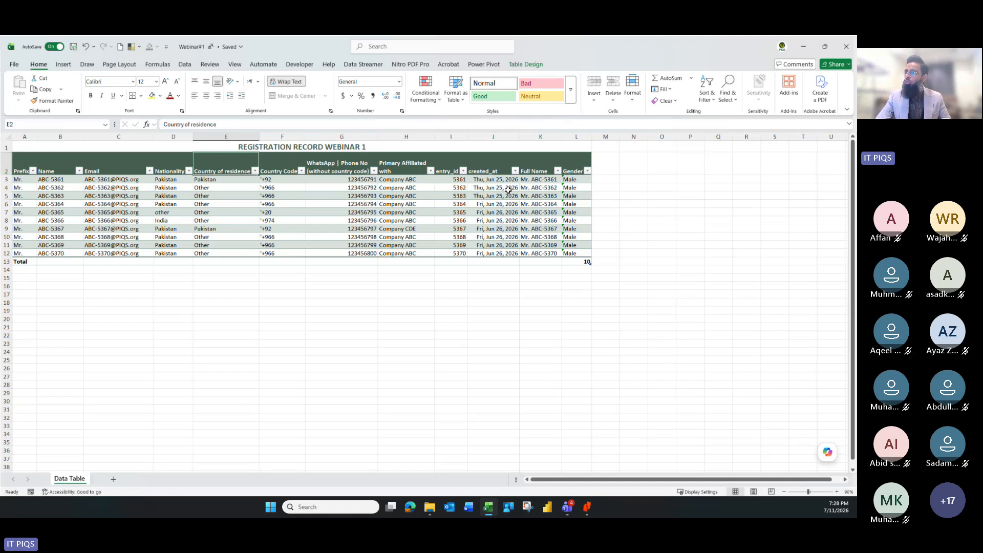
{"action": "left_click", "coordinate": [635, 235]}
{"action": "left_click", "coordinate": [301, 221]}
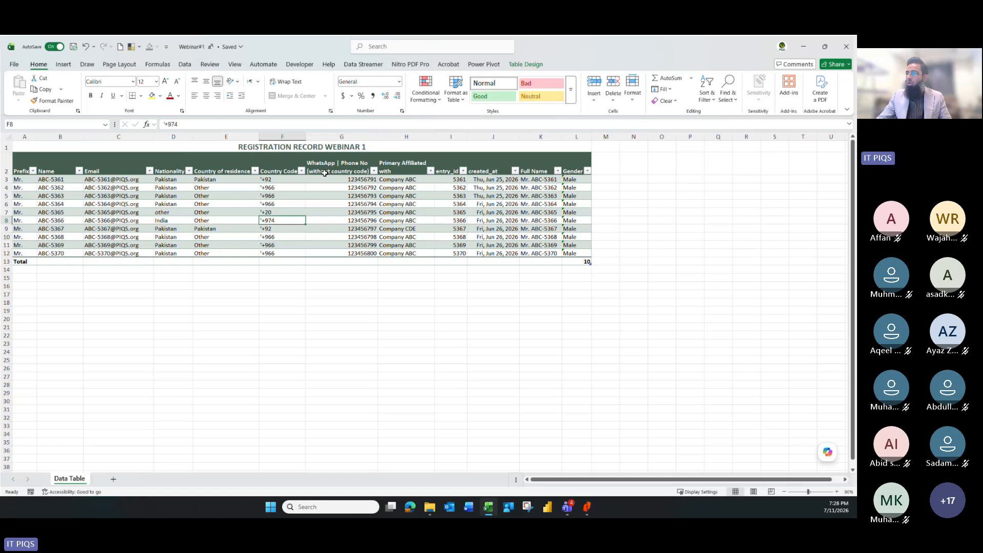
{"action": "left_click", "coordinate": [328, 213]}
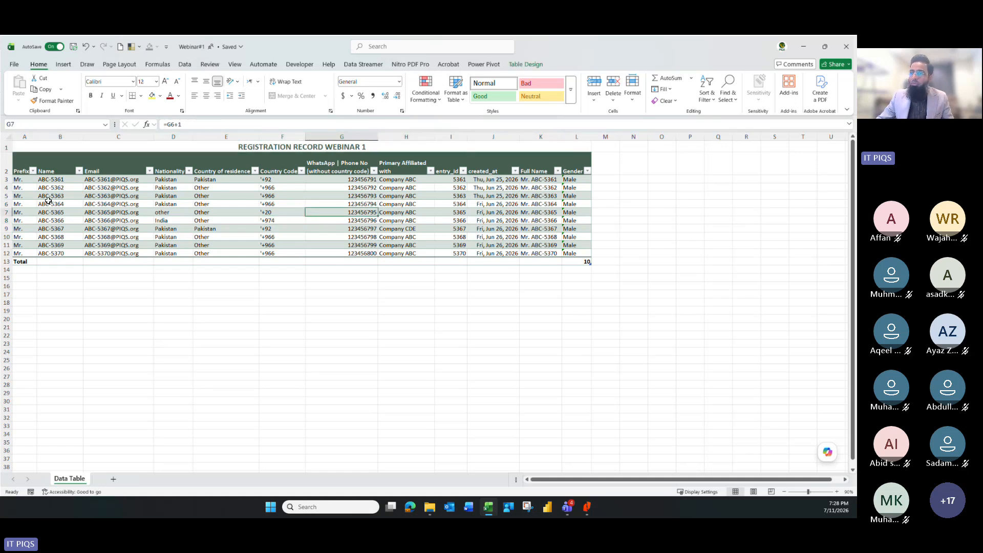
- Close the Webinar#1 workbook and open Webinar#2 from the same folder in a maximized window
{"action": "left_click", "coordinate": [824, 50]}
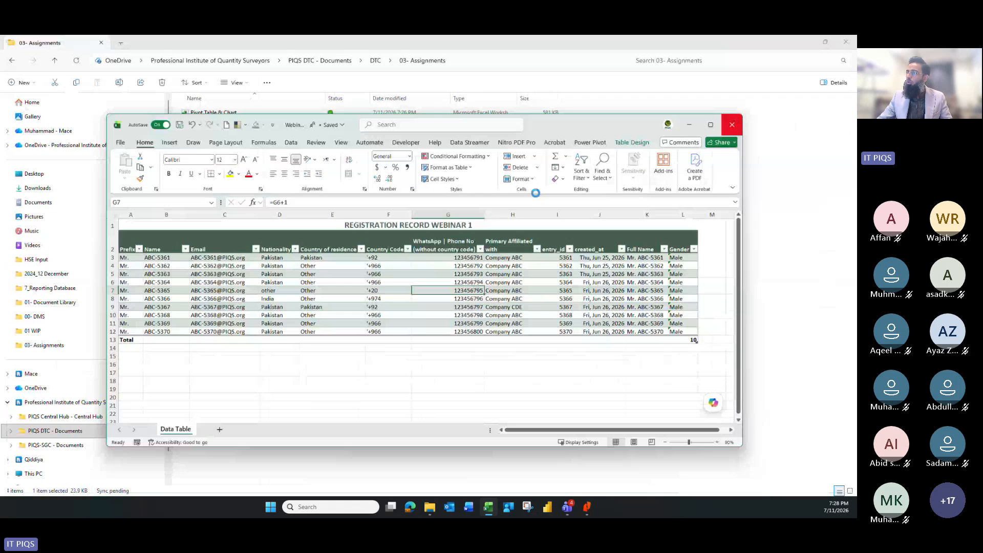
{"action": "key", "text": "alt+F4"}
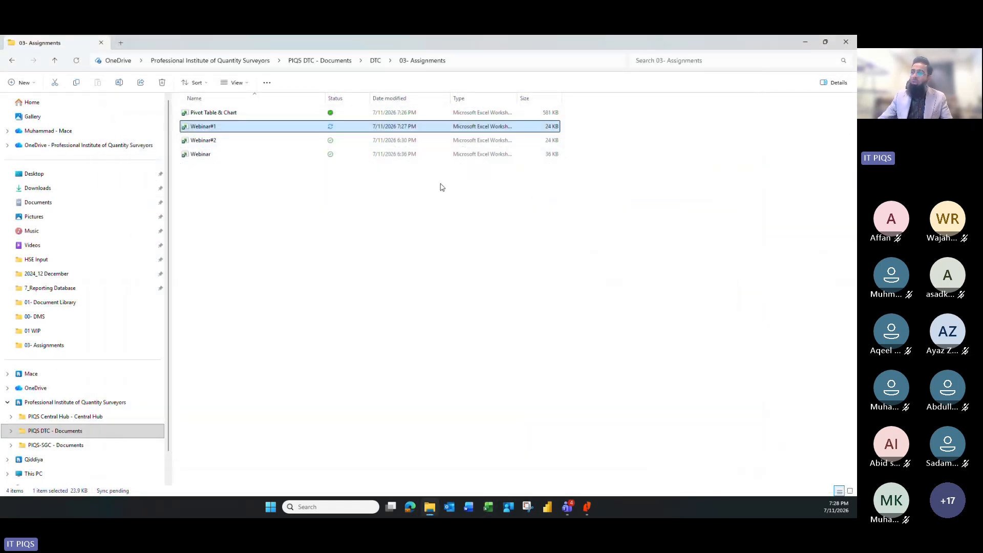
{"action": "left_click", "coordinate": [267, 143]}
{"action": "double_click", "coordinate": [267, 145]}
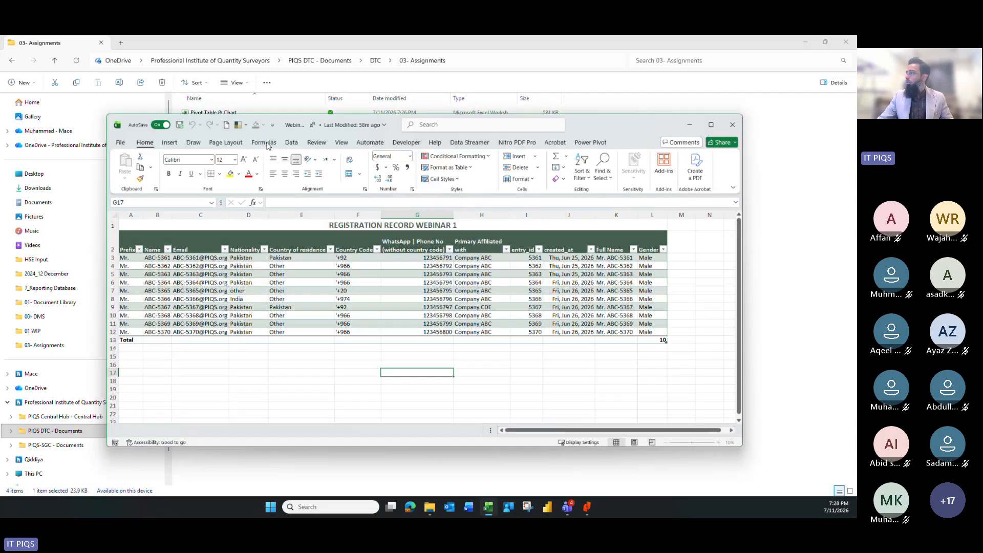
{"action": "left_click", "coordinate": [710, 122]}
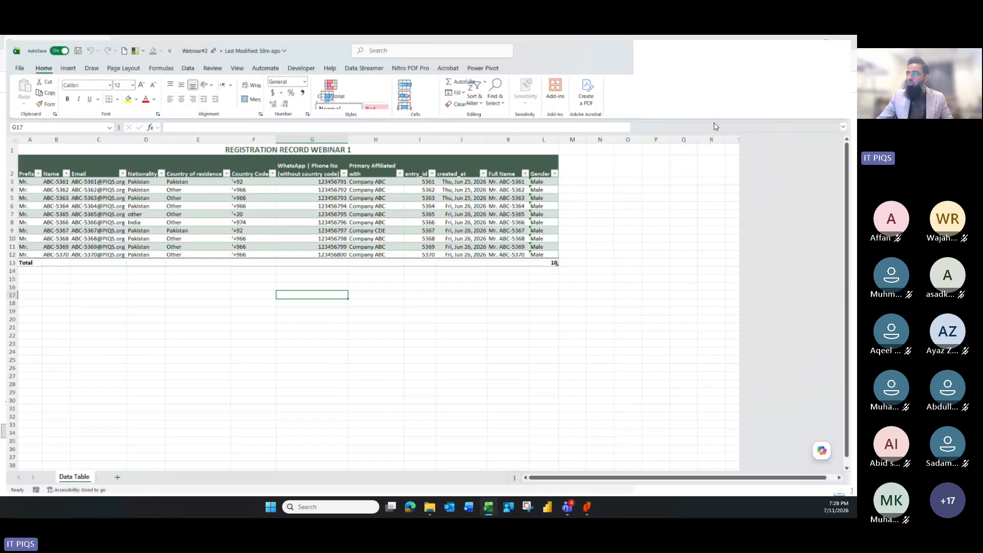
- Replace every occurrence of ABC with XYZ across the entire Data Table sheet and save the workbook
{"action": "left_click", "coordinate": [10, 139]}
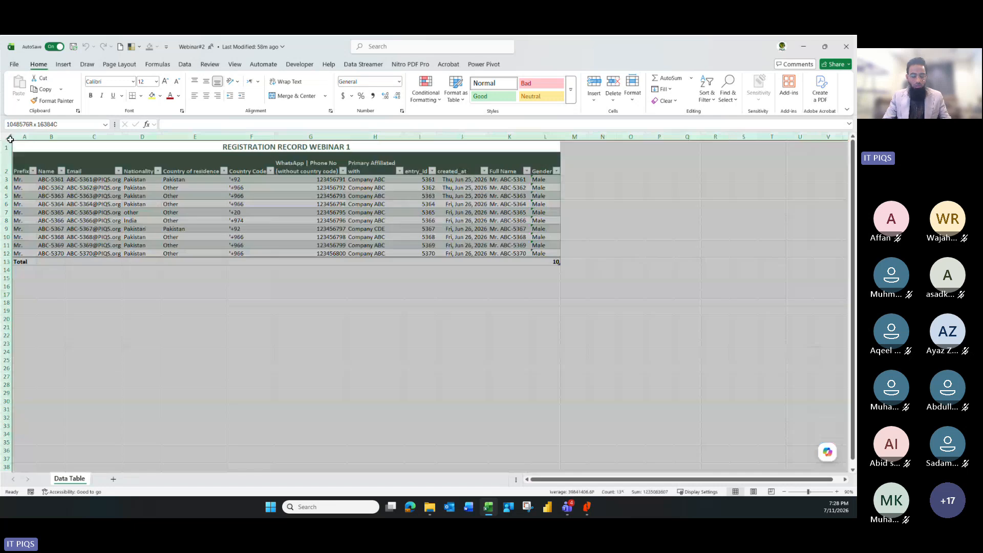
{"action": "key", "text": "ctrl+h"}
{"action": "type", "text": "ABC"}
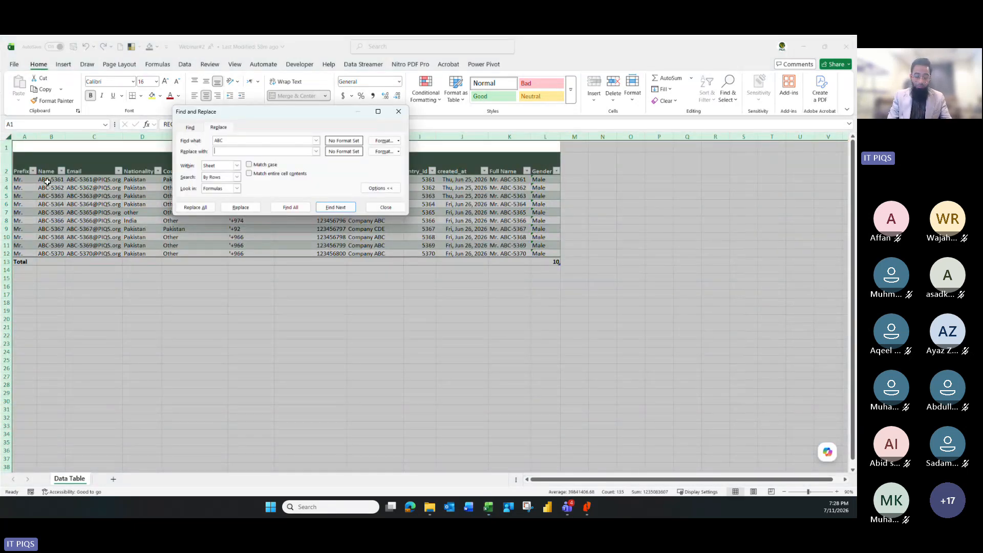
{"action": "key", "text": "Tab"}
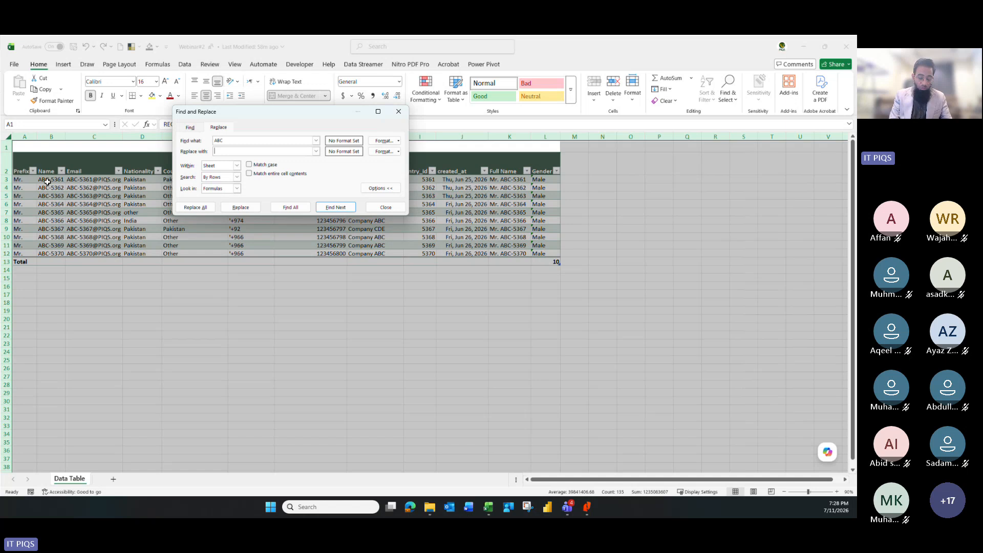
{"action": "type", "text": "XYZ"}
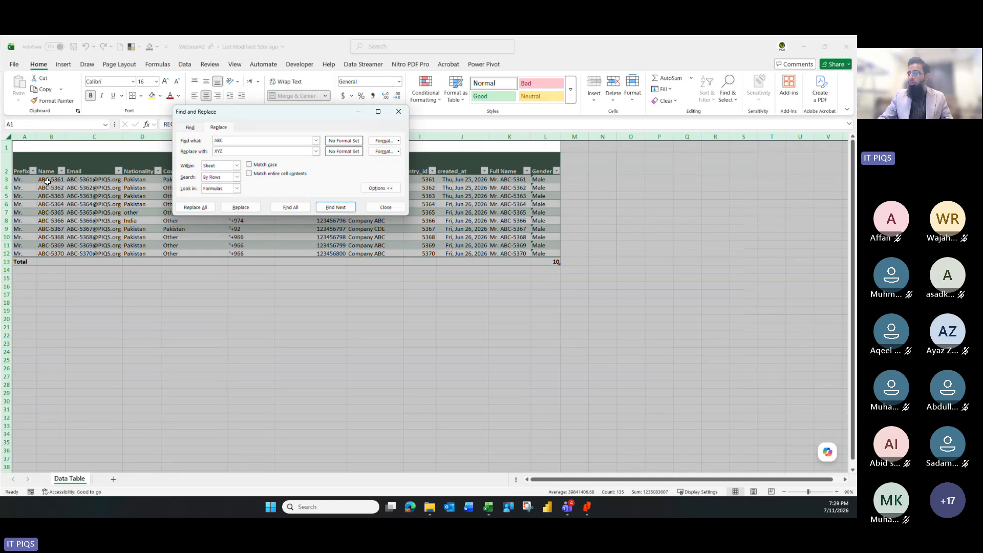
{"action": "left_click", "coordinate": [195, 208]}
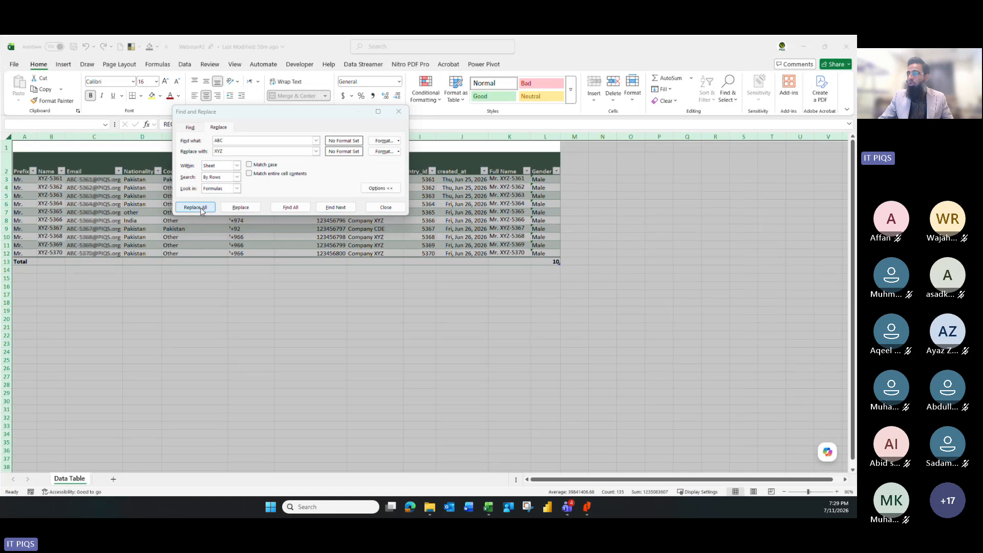
{"action": "left_click", "coordinate": [338, 190]}
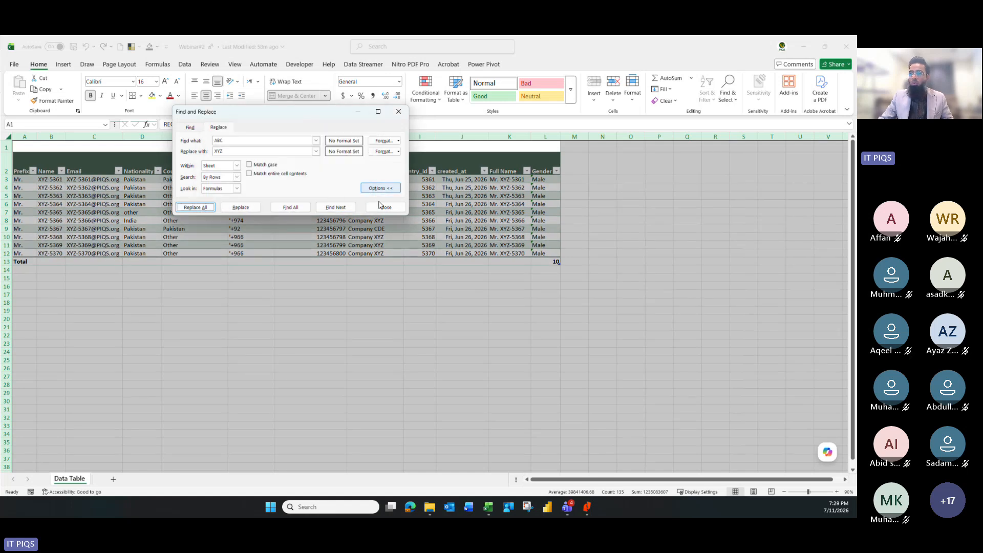
{"action": "left_click", "coordinate": [379, 205]}
{"action": "left_click", "coordinate": [75, 47]}
{"action": "left_click", "coordinate": [265, 228]}
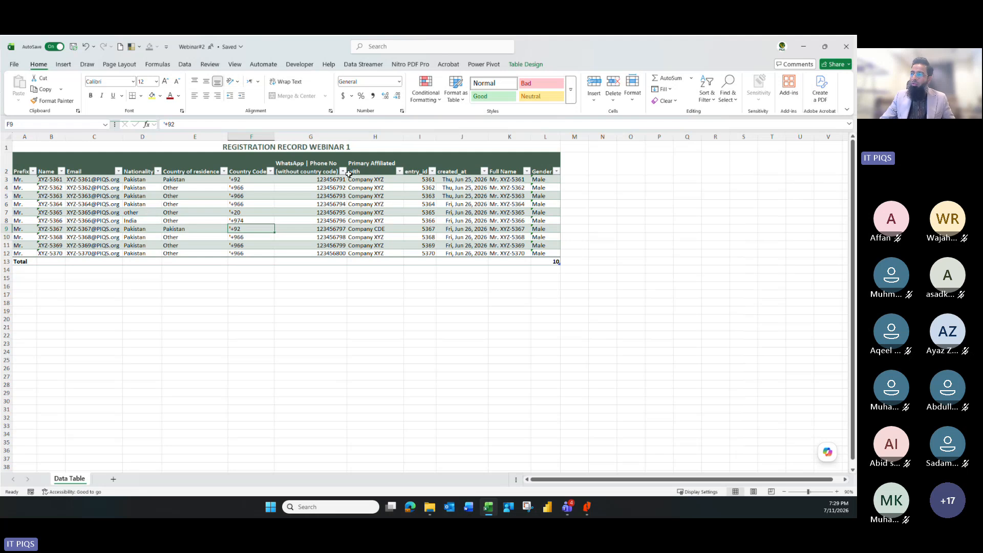
- Change the sheet title in A1 to REGISTRATION RECORD WEBINAR 2
{"action": "left_click", "coordinate": [357, 147]}
{"action": "double_click", "coordinate": [357, 147]}
{"action": "key", "text": "BackSpace"}
{"action": "type", "text": "2"}
{"action": "key", "text": "Return"}
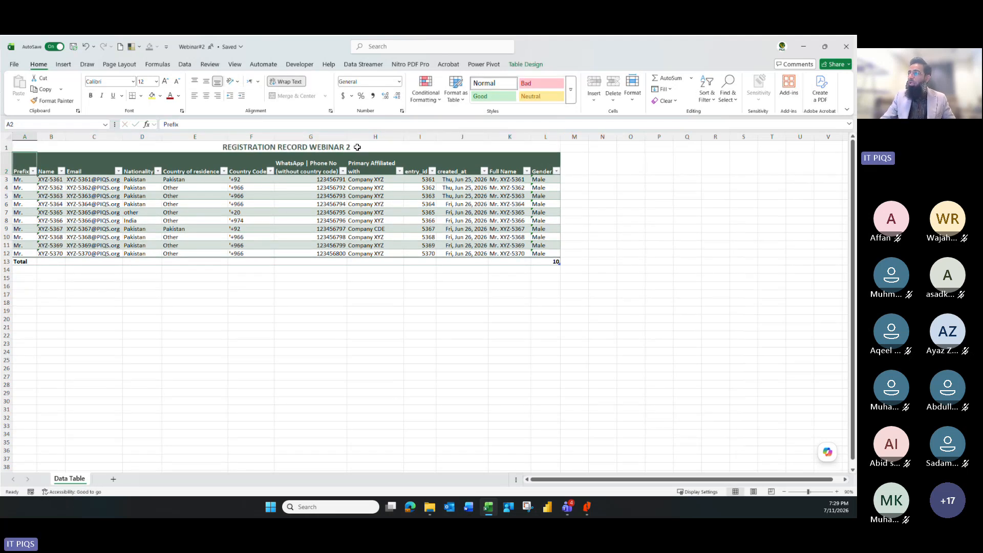
{"action": "left_click", "coordinate": [358, 147]}
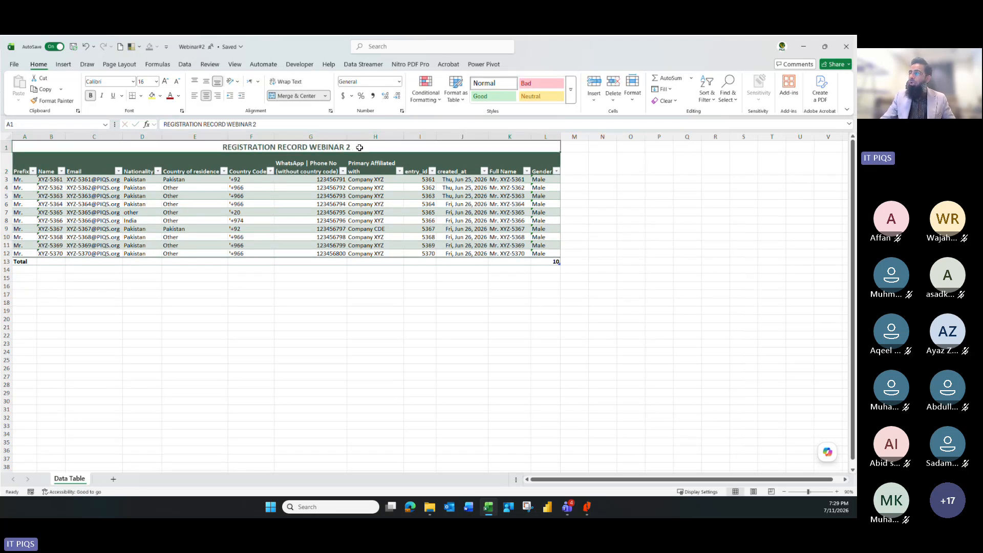
- Check the registration table's name in its design settings against the sheet title
{"action": "left_click", "coordinate": [478, 203]}
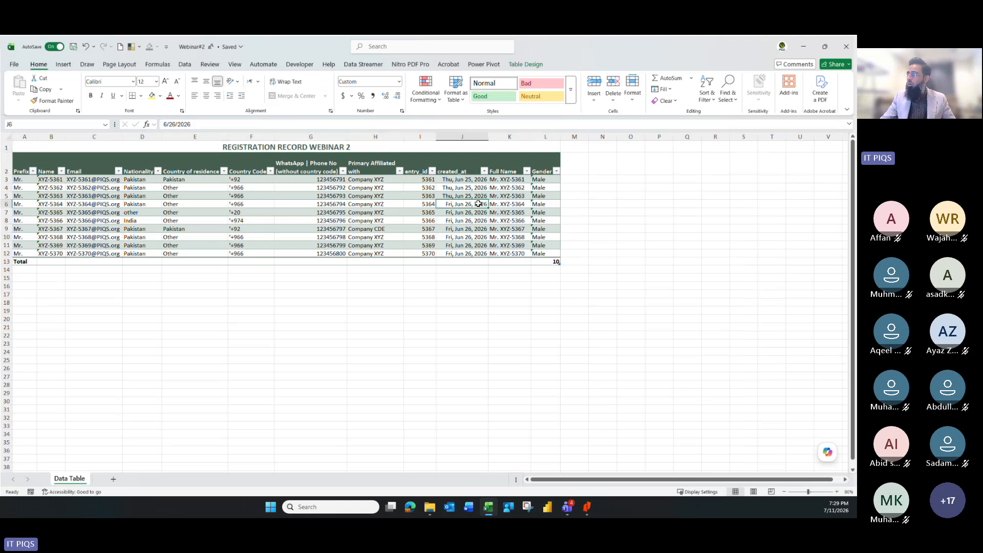
{"action": "left_click", "coordinate": [532, 65]}
{"action": "left_click", "coordinate": [378, 187]}
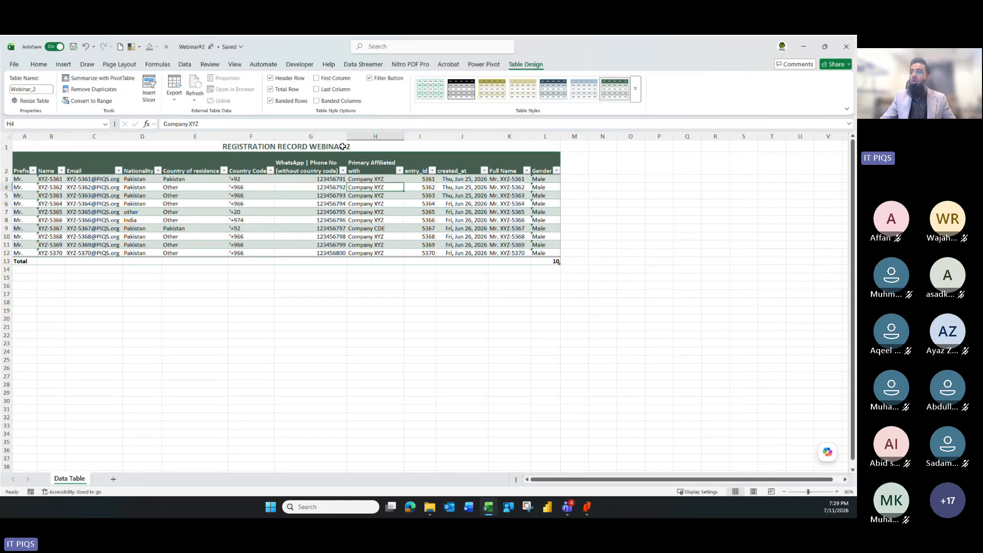
{"action": "left_click", "coordinate": [343, 147]}
{"action": "left_click", "coordinate": [252, 287]}
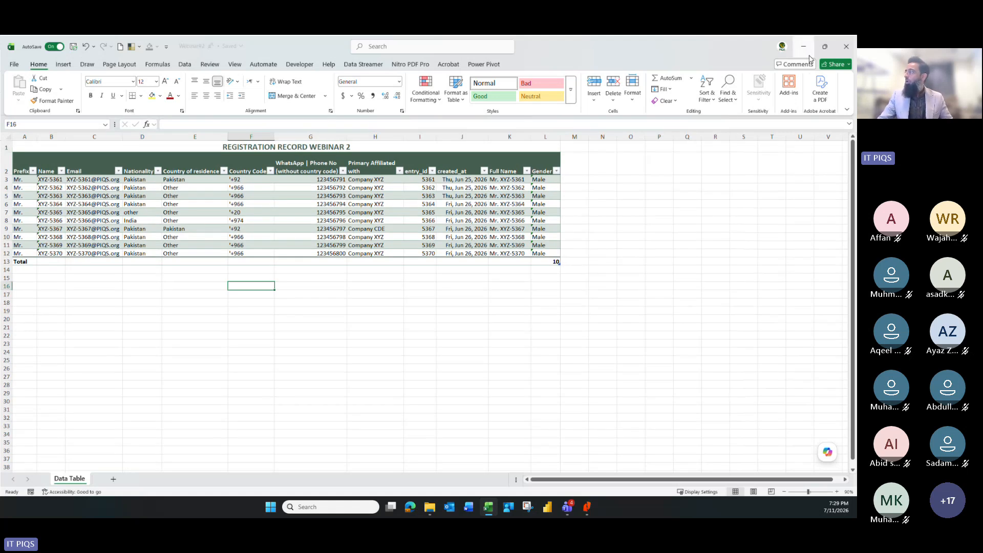
- Close the Webinar#2 workbook and start a new blank Excel workbook in a maximized window
{"action": "left_click", "coordinate": [827, 52]}
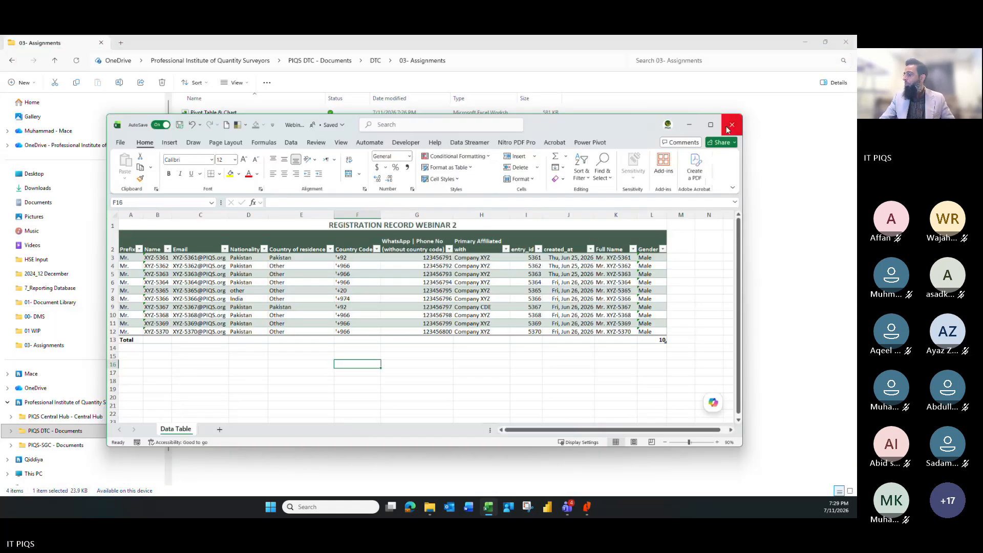
{"action": "left_click", "coordinate": [680, 131]}
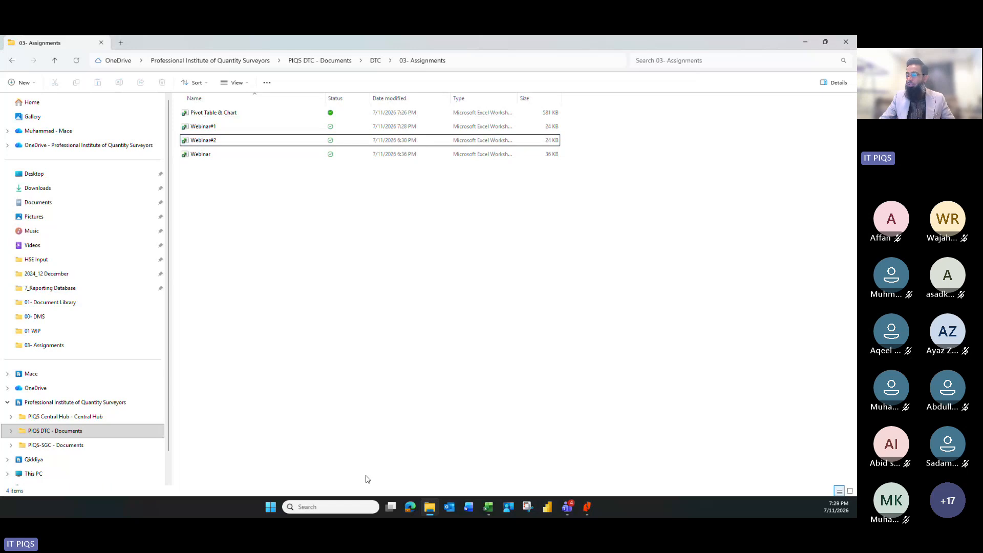
{"action": "left_click", "coordinate": [271, 507]}
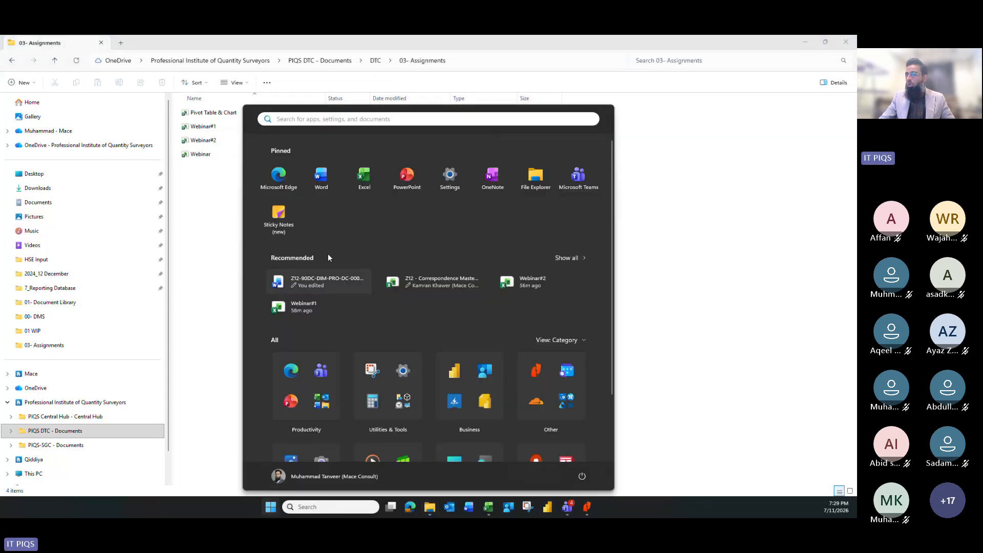
{"action": "left_click", "coordinate": [361, 191]}
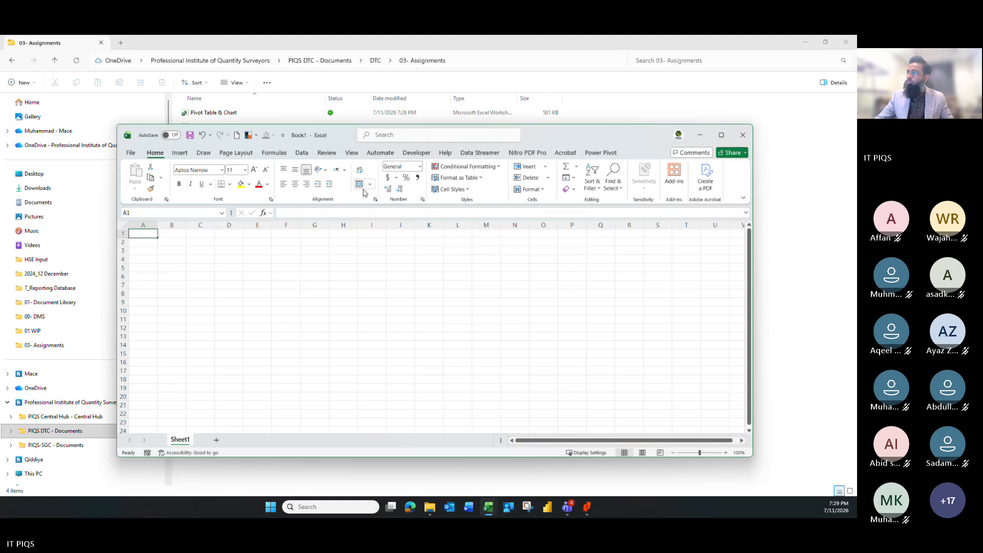
{"action": "left_click", "coordinate": [721, 135]}
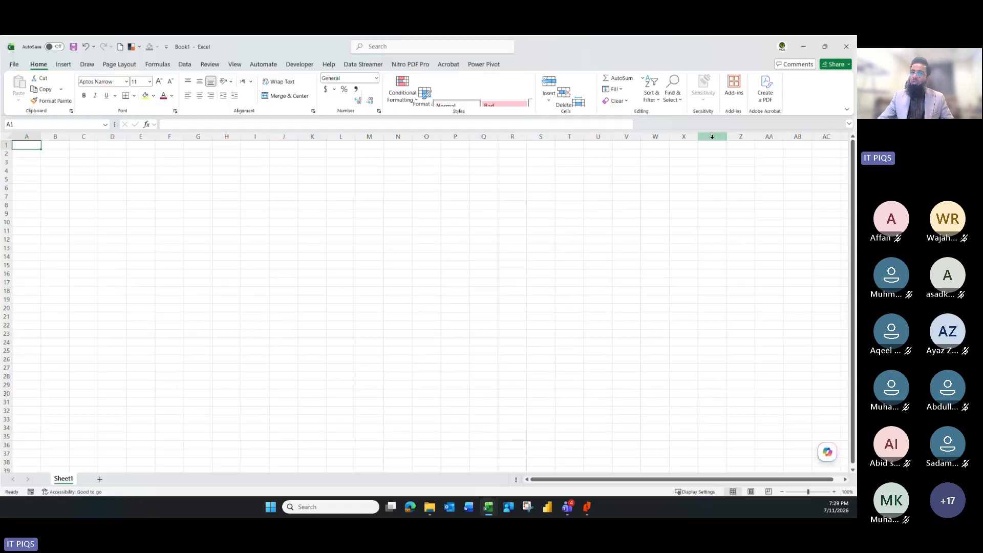
- Examine the source categories available for importing external data, including files, databases and Azure
{"action": "left_click", "coordinate": [185, 65]}
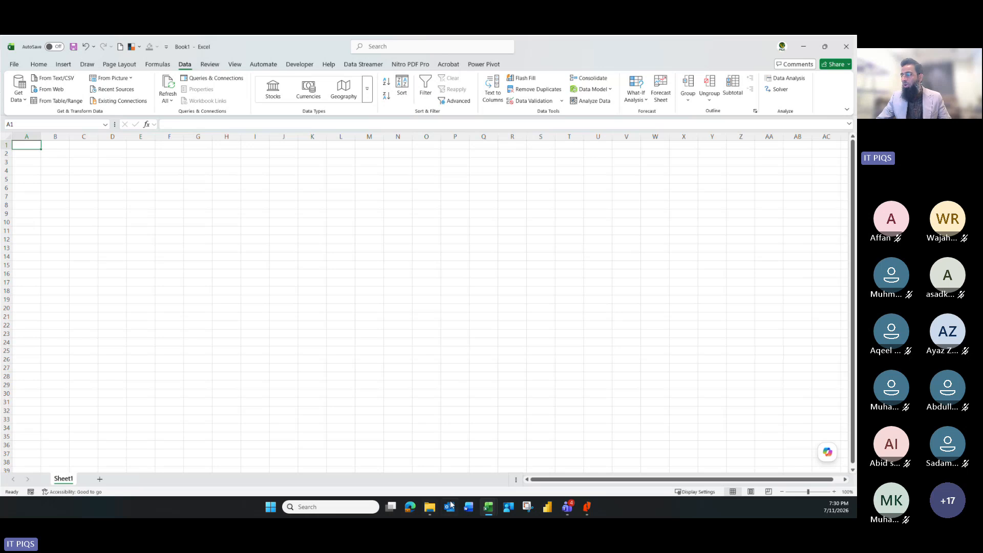
{"action": "mouse_move", "coordinate": [489, 508]}
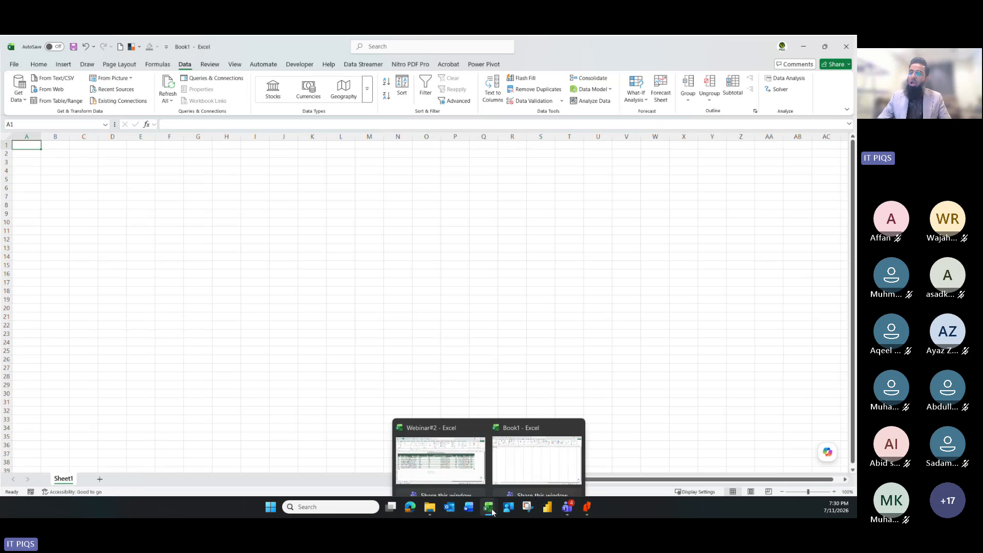
{"action": "left_click", "coordinate": [397, 324]}
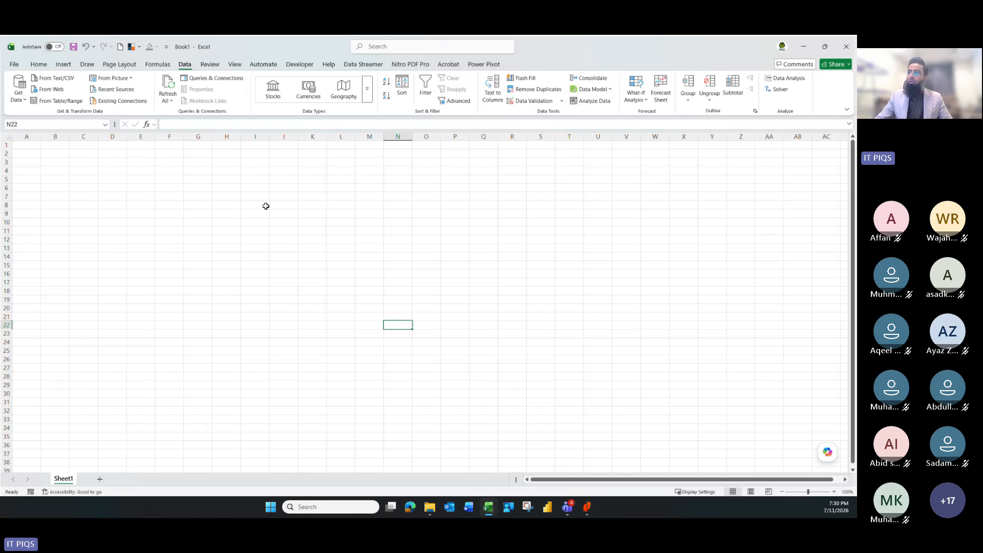
{"action": "left_click", "coordinate": [19, 98]}
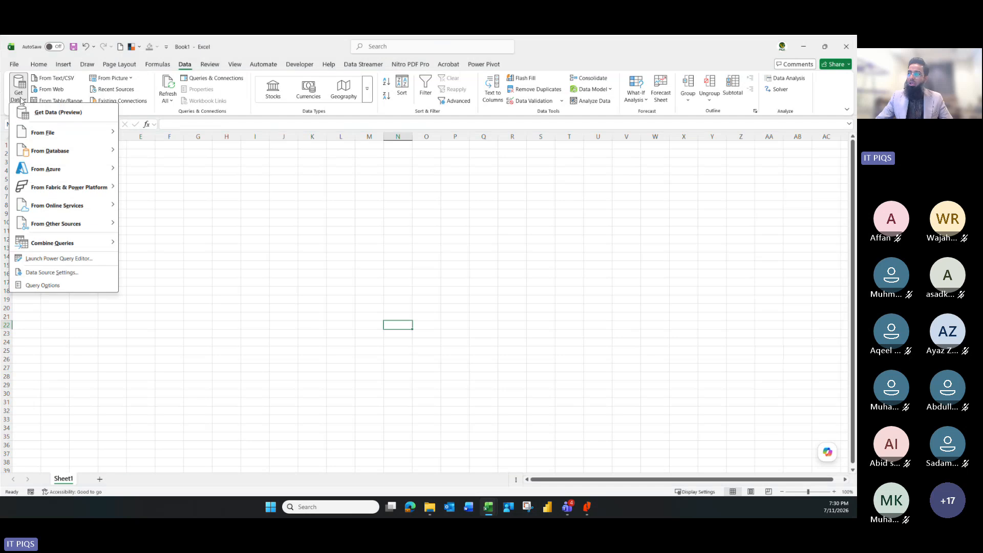
{"action": "left_click", "coordinate": [188, 90]}
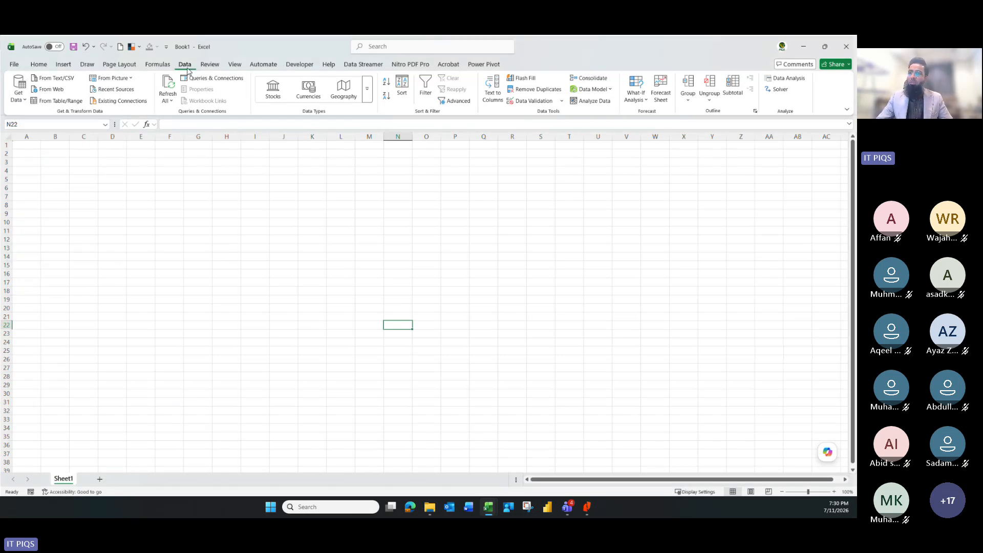
{"action": "left_click", "coordinate": [13, 103]}
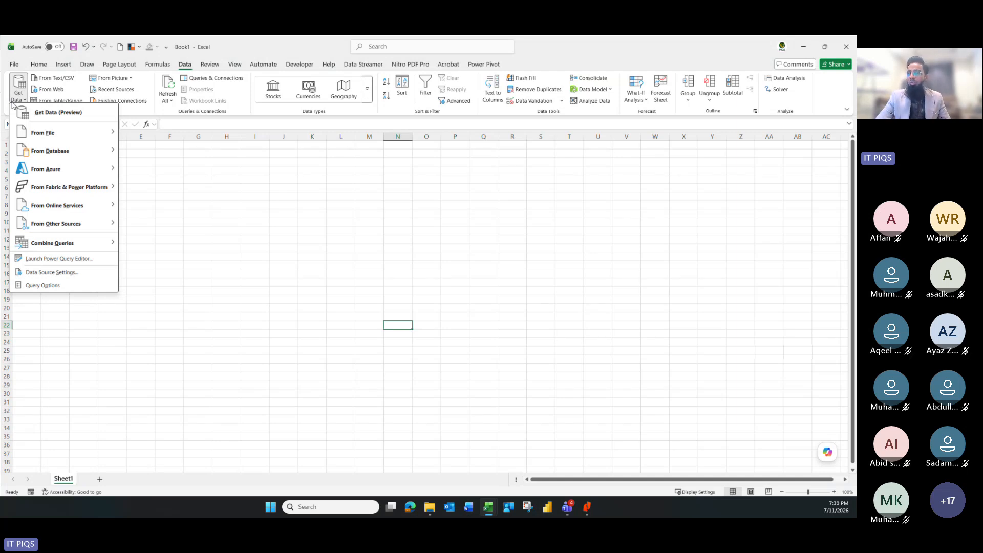
{"action": "mouse_move", "coordinate": [90, 136]}
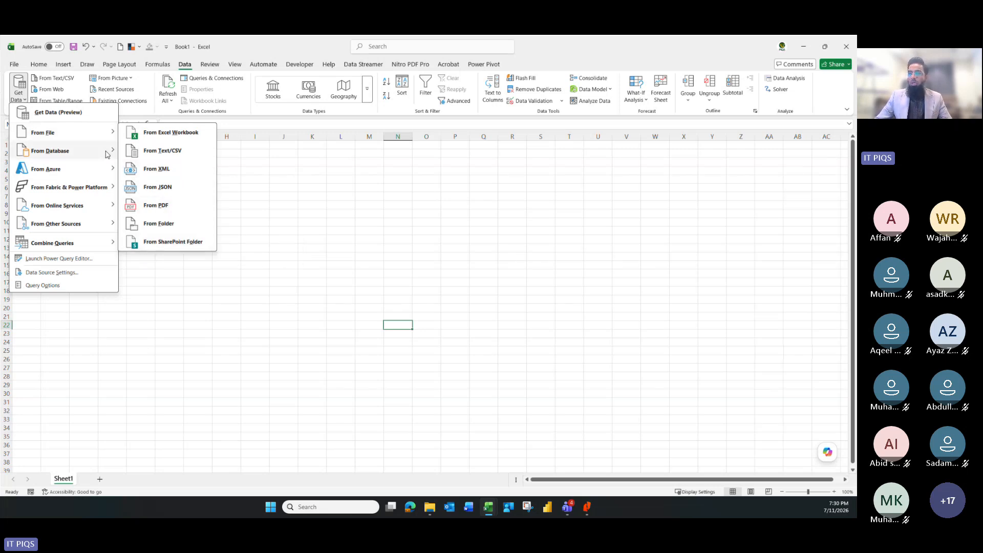
{"action": "mouse_move", "coordinate": [107, 154]}
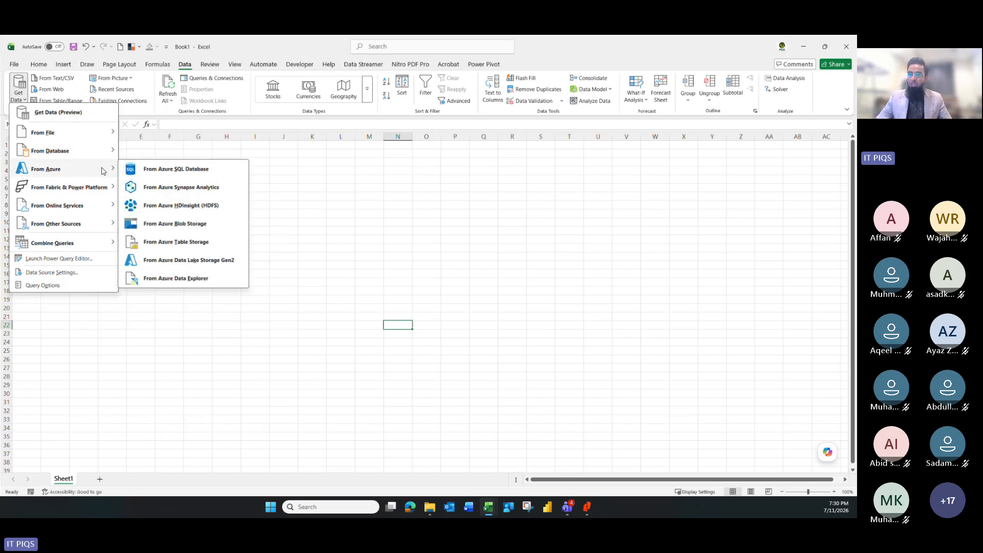
{"action": "mouse_move", "coordinate": [72, 225]}
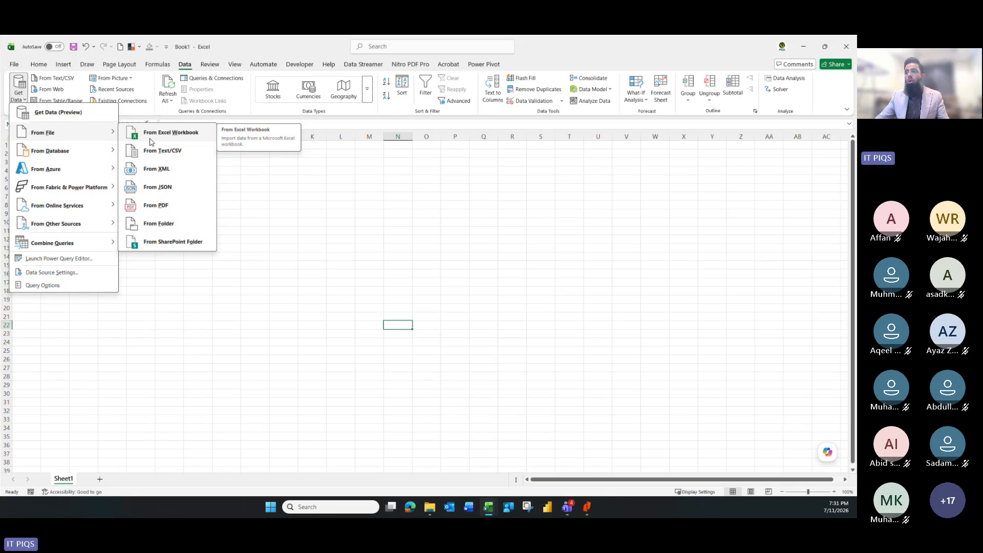
{"action": "left_click", "coordinate": [322, 238]}
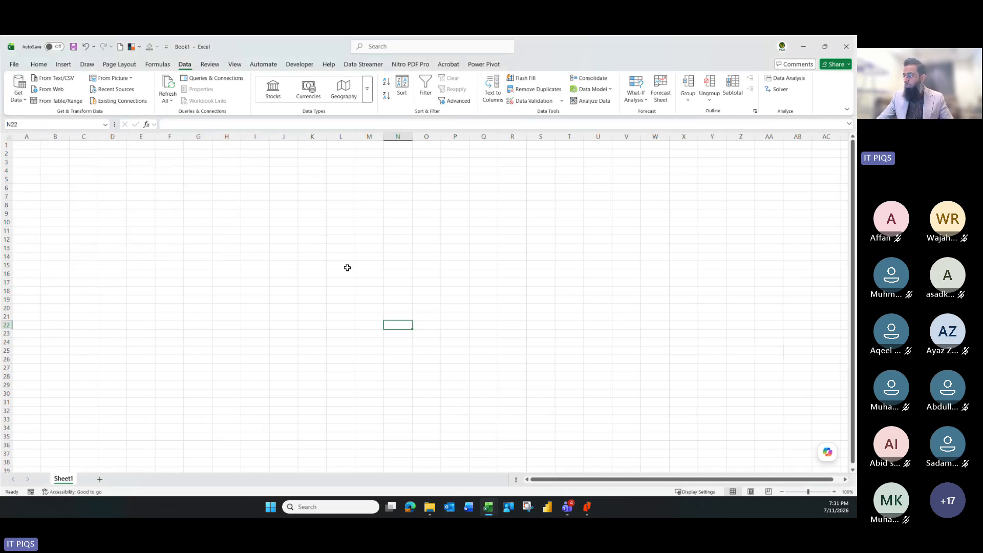
- Switch to the Webinar#2 workbook and copy its local file path from the workbook information
{"action": "mouse_move", "coordinate": [488, 506]}
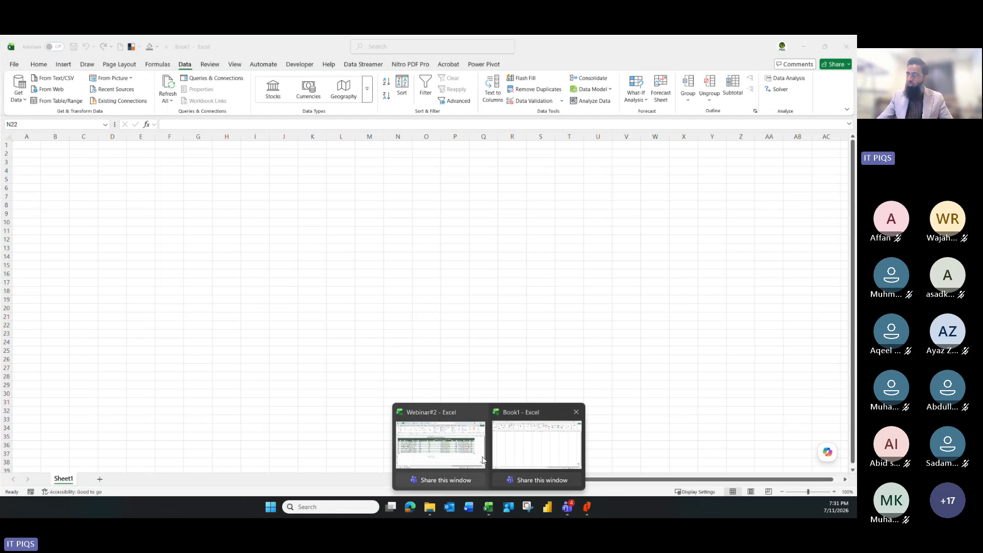
{"action": "left_click", "coordinate": [446, 443]}
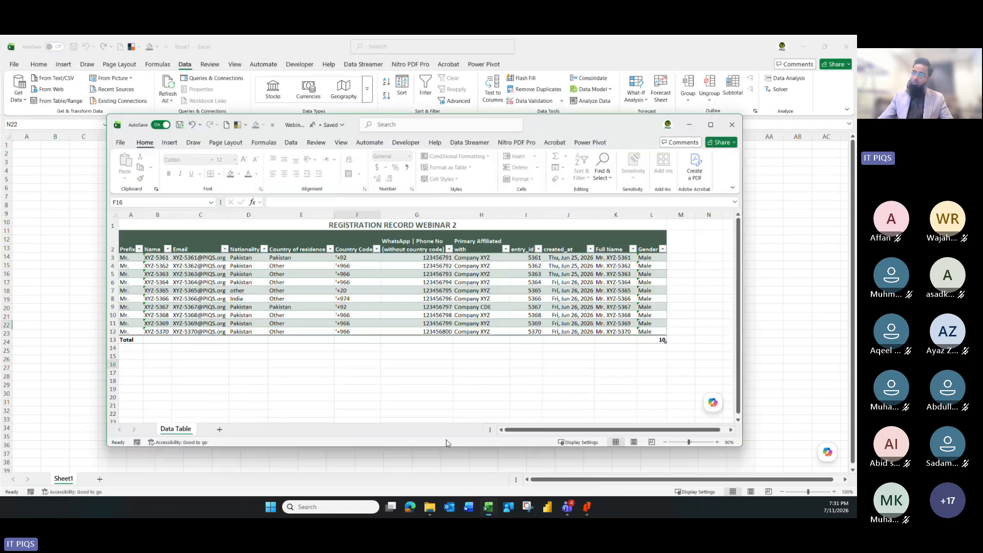
{"action": "left_click", "coordinate": [712, 124]}
{"action": "left_click", "coordinate": [15, 64]}
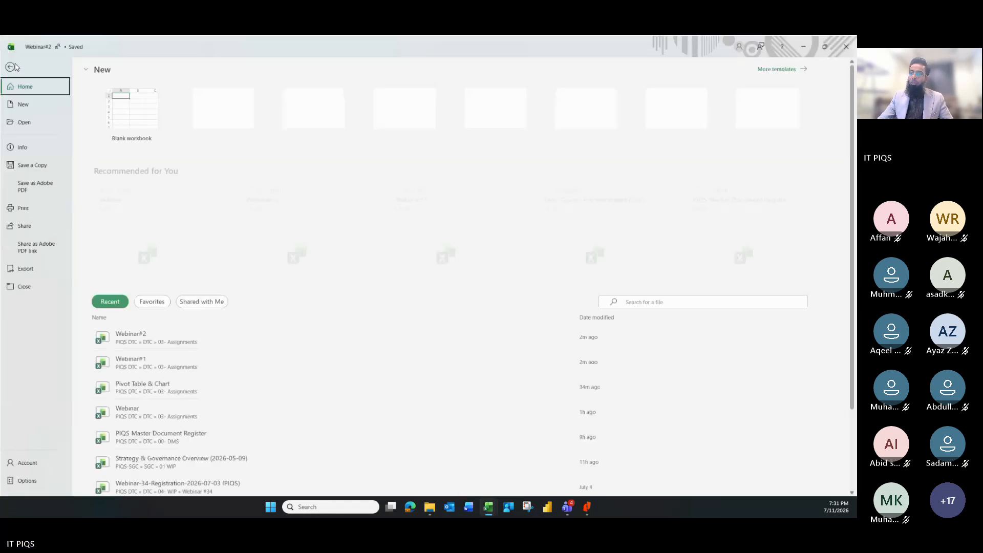
{"action": "left_click", "coordinate": [36, 147]}
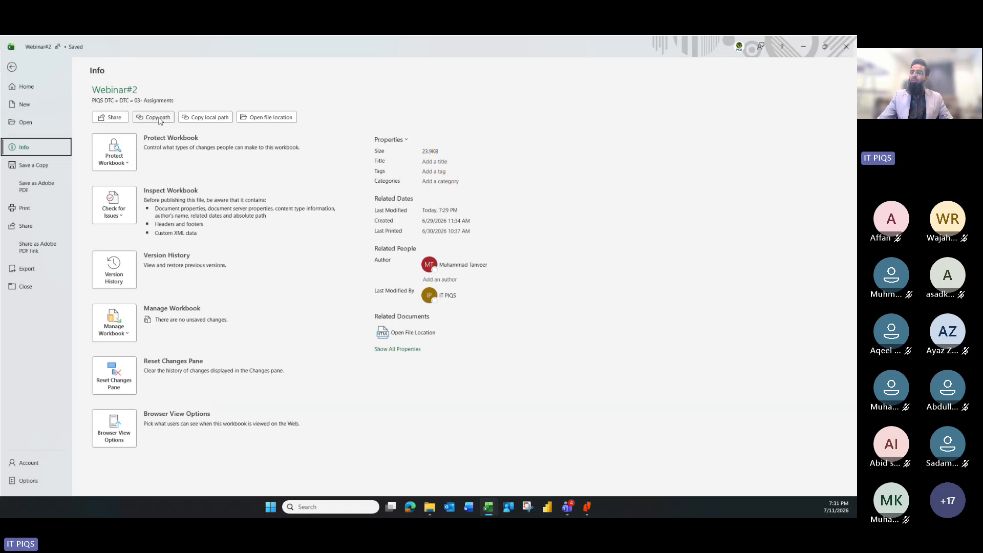
{"action": "left_click", "coordinate": [205, 119]}
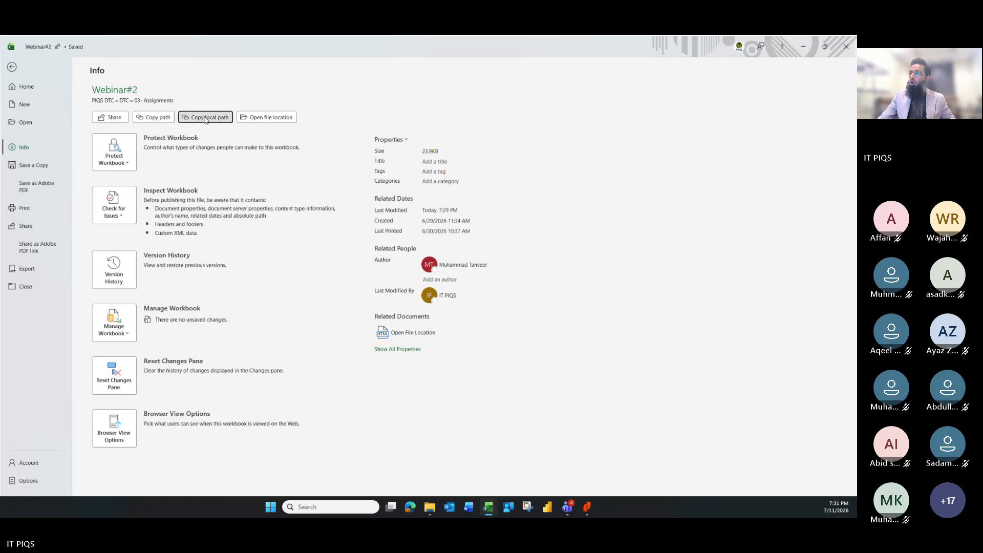
- Paste the copied local path into cell A1 of the blank Book1 workbook
{"action": "left_click", "coordinate": [799, 47]}
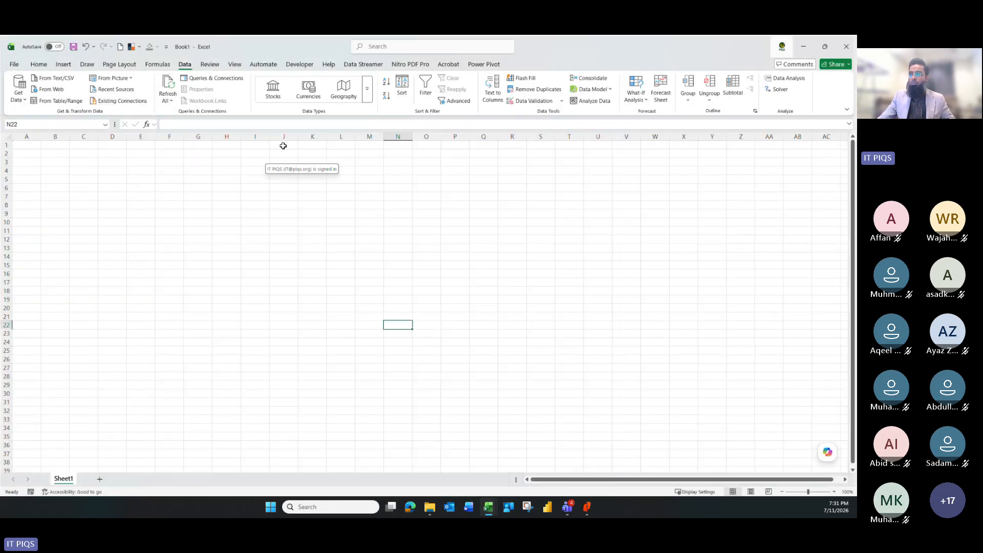
{"action": "left_click", "coordinate": [37, 145]}
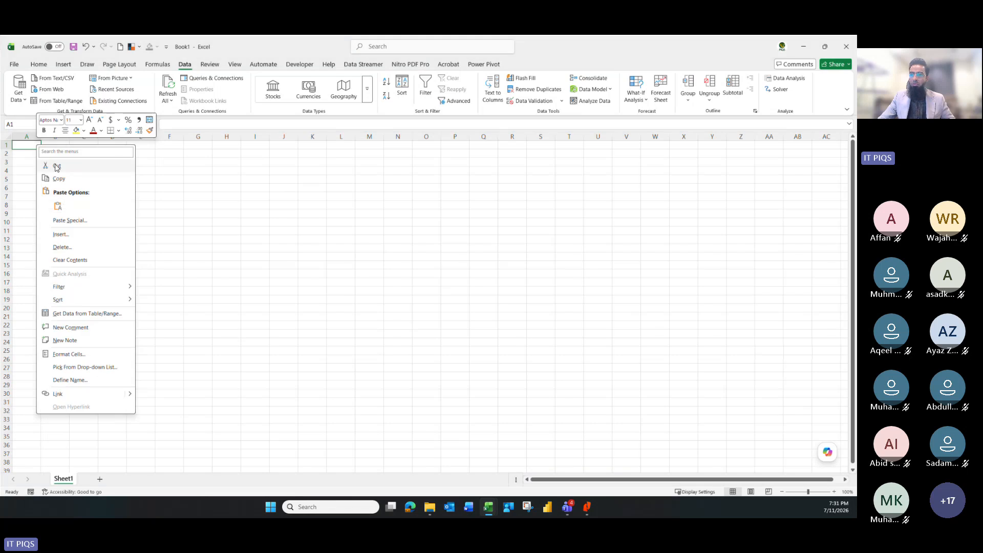
{"action": "left_click", "coordinate": [57, 206]}
{"action": "left_click", "coordinate": [145, 224]}
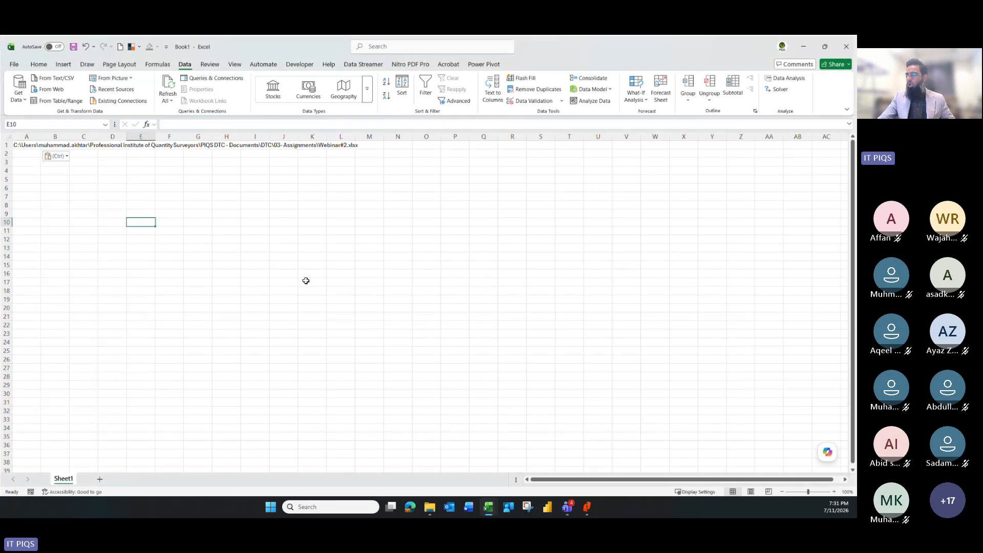
- Copy the Webinar#2 workbook's online SharePoint path and paste it into cell A2 of Book1
{"action": "left_click", "coordinate": [488, 508]}
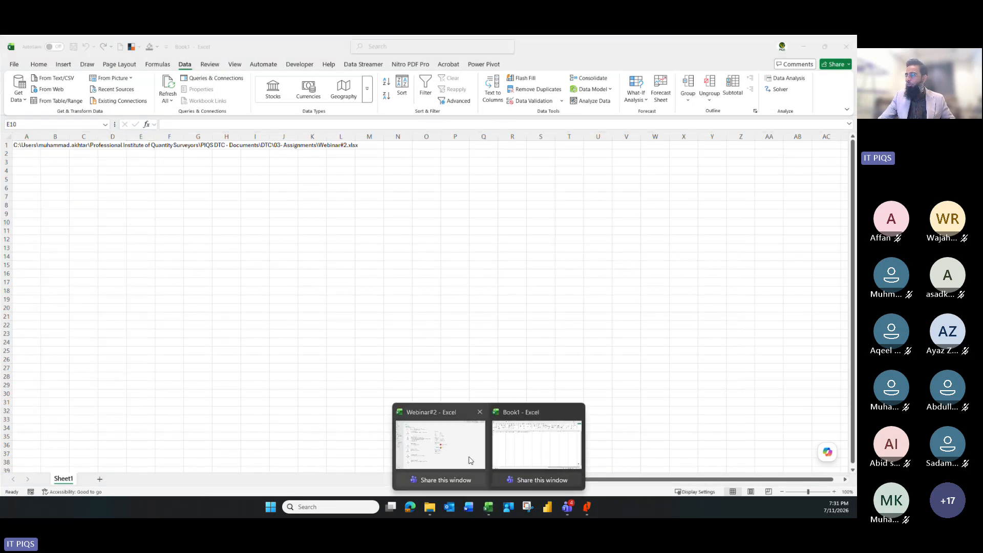
{"action": "left_click", "coordinate": [454, 439]}
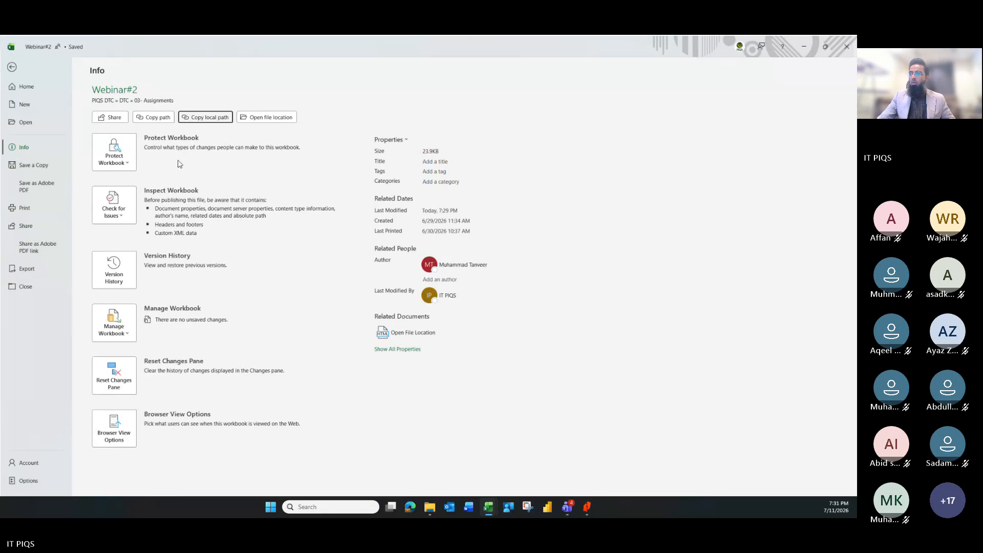
{"action": "left_click", "coordinate": [153, 117]}
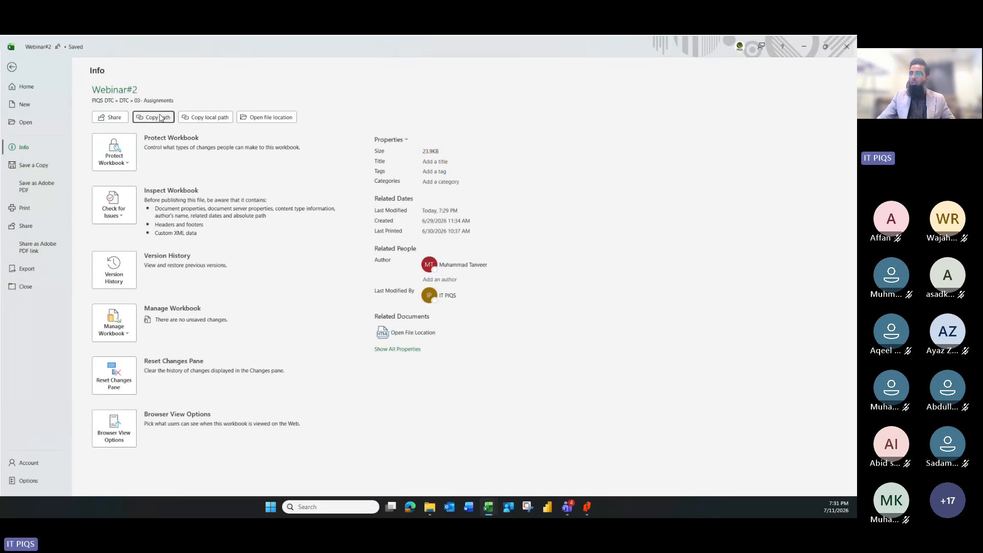
{"action": "left_click", "coordinate": [804, 46]}
{"action": "left_click", "coordinate": [29, 153]}
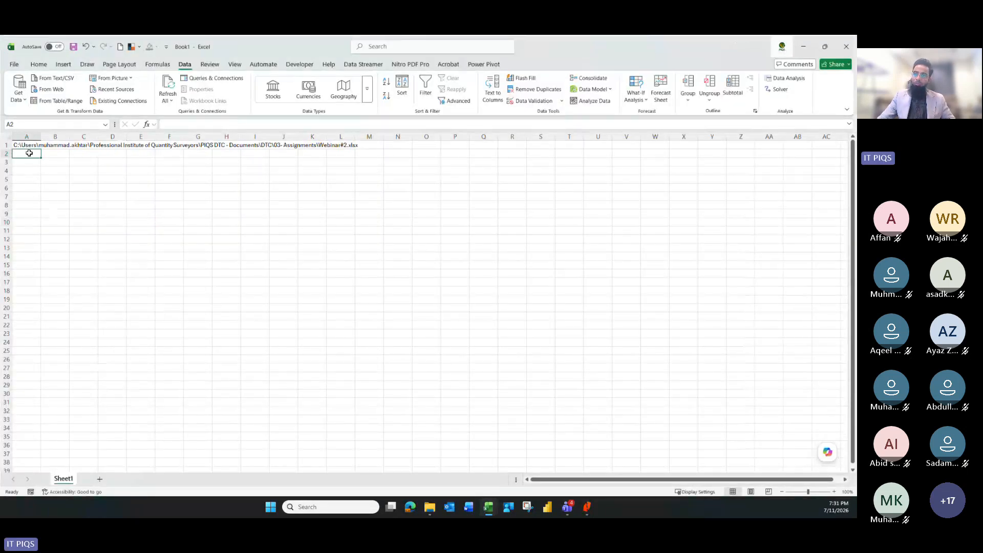
{"action": "right_click", "coordinate": [29, 153]}
{"action": "left_click", "coordinate": [51, 211]}
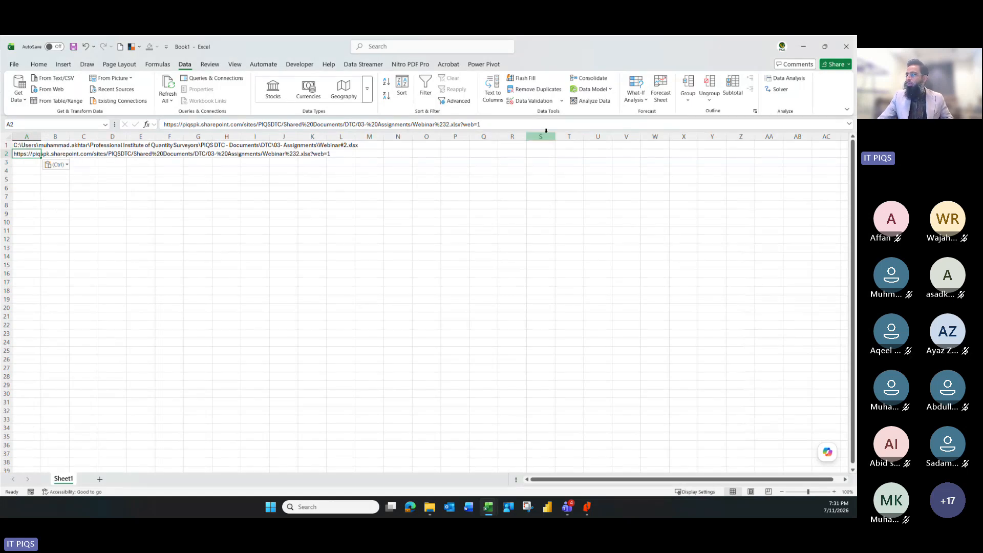
- Remove the ?web=1 suffix from the SharePoint path in A2 so it ends with .xlsx
{"action": "left_click_drag", "start_coordinate": [538, 131], "coordinate": [537, 140]}
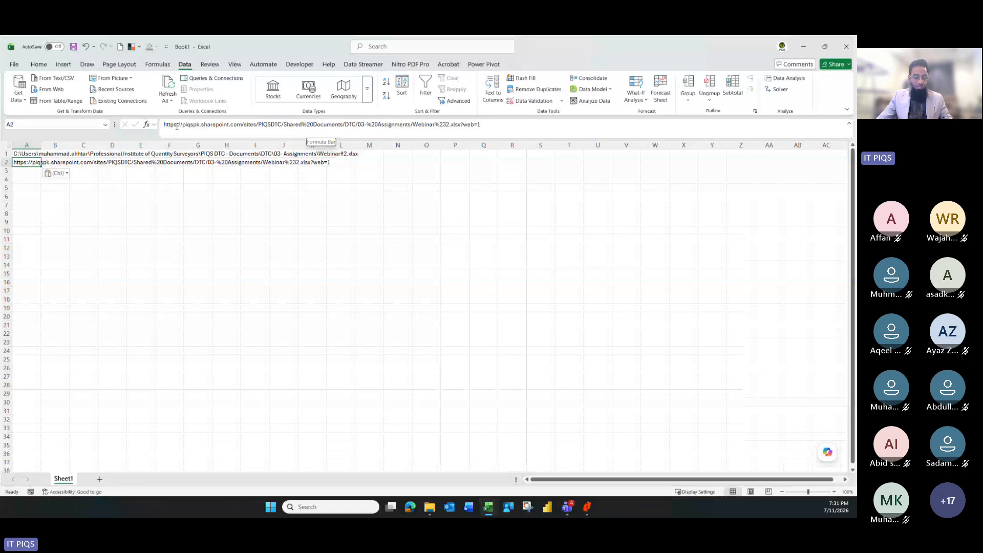
{"action": "scroll", "coordinate": [68, 191], "scroll_direction": "up", "scroll_amount": 2, "text": "ctrl"}
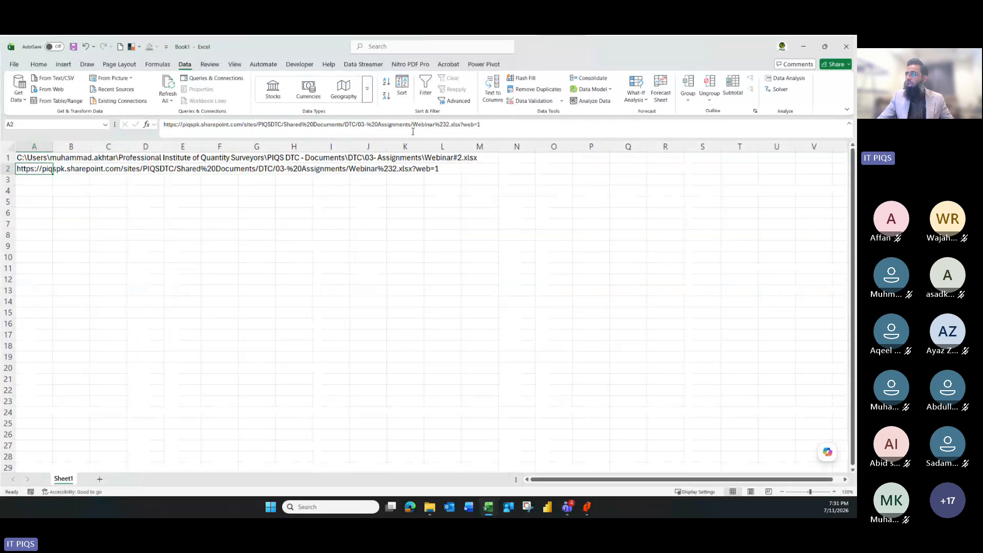
{"action": "left_click_drag", "start_coordinate": [460, 124], "coordinate": [484, 124]}
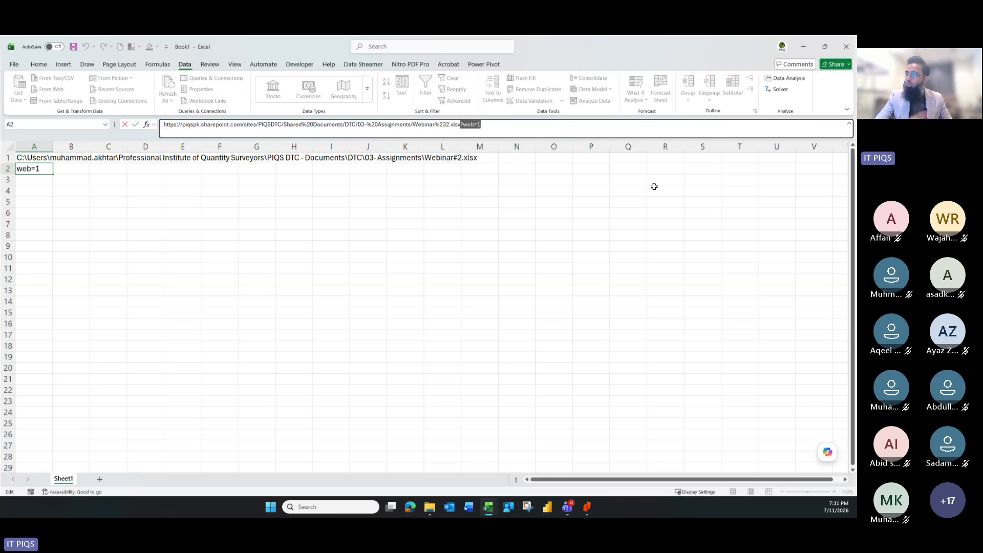
{"action": "key", "text": "BackSpace"}
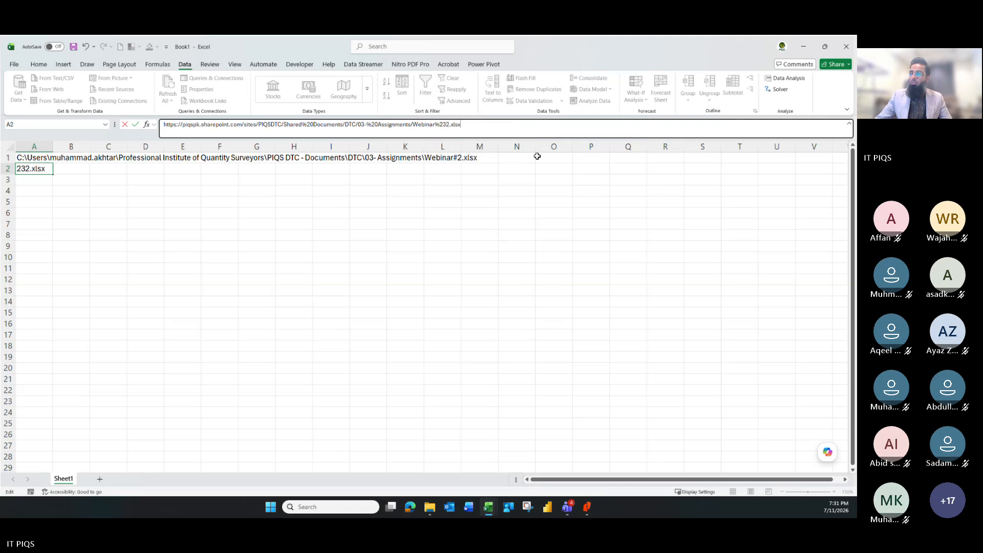
{"action": "key", "text": "Return"}
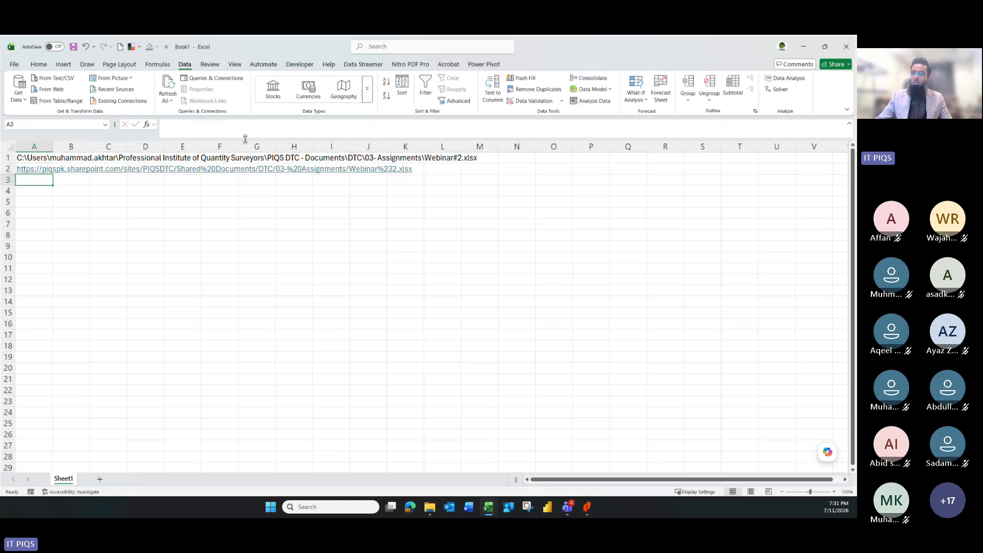
- Compare the local file path in A1 with the SharePoint link in A2
{"action": "left_click", "coordinate": [30, 159]}
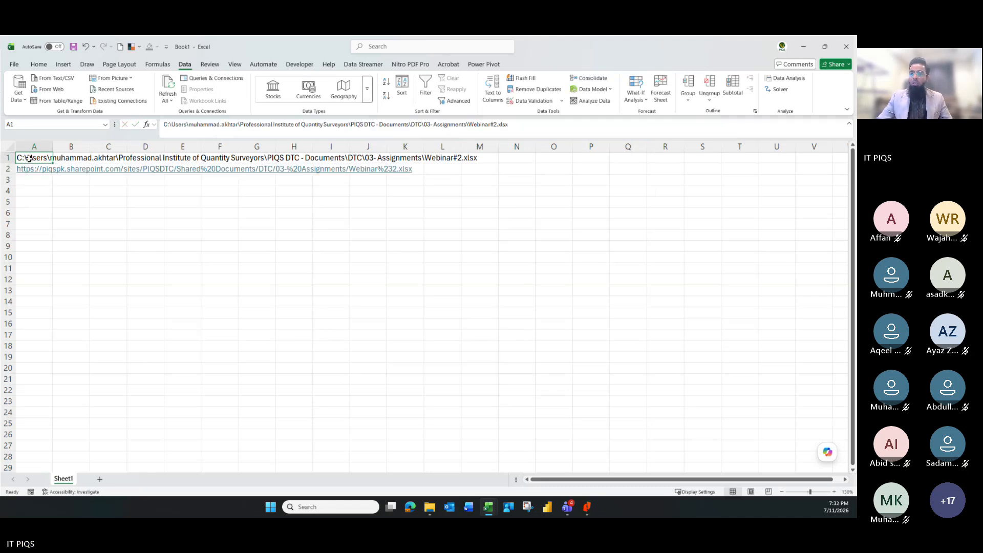
{"action": "left_click", "coordinate": [35, 180]}
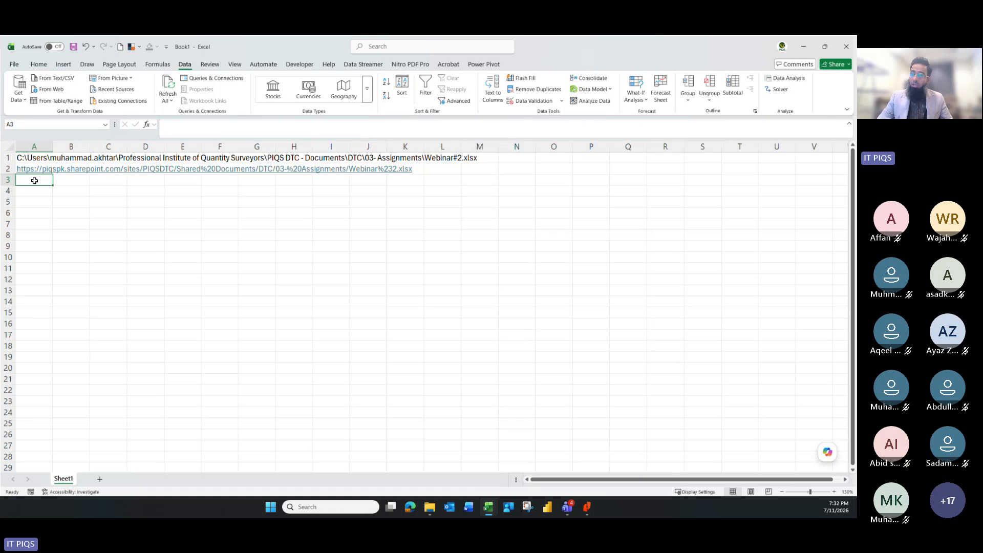
{"action": "key", "text": "Up"}
{"action": "left_click", "coordinate": [23, 158]}
{"action": "left_click", "coordinate": [37, 177]}
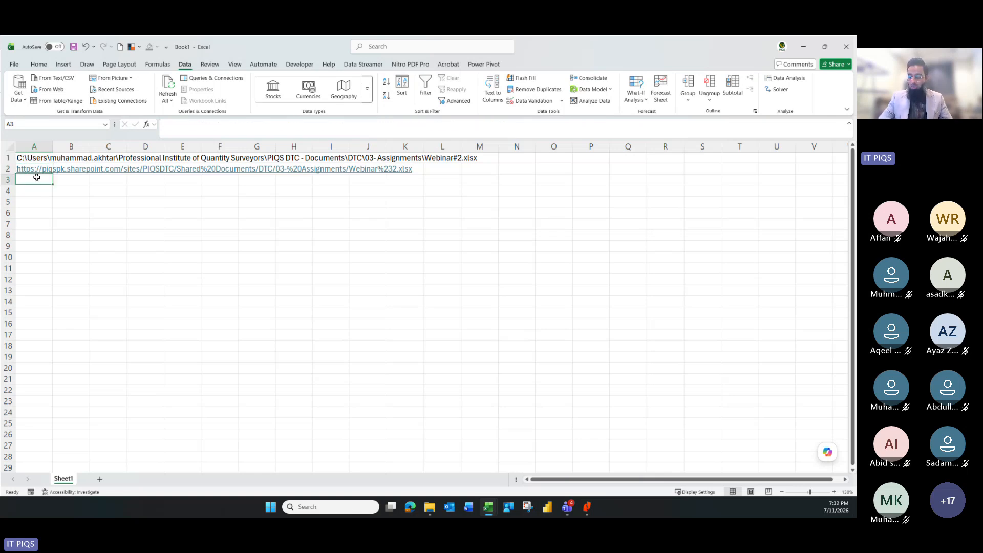
{"action": "key", "text": "Up"}
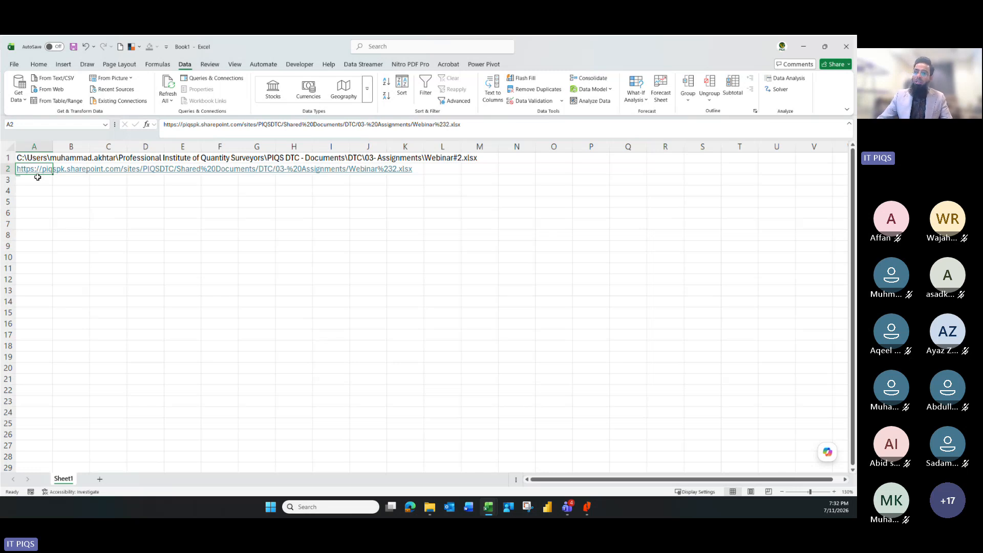
{"action": "left_click", "coordinate": [36, 156]}
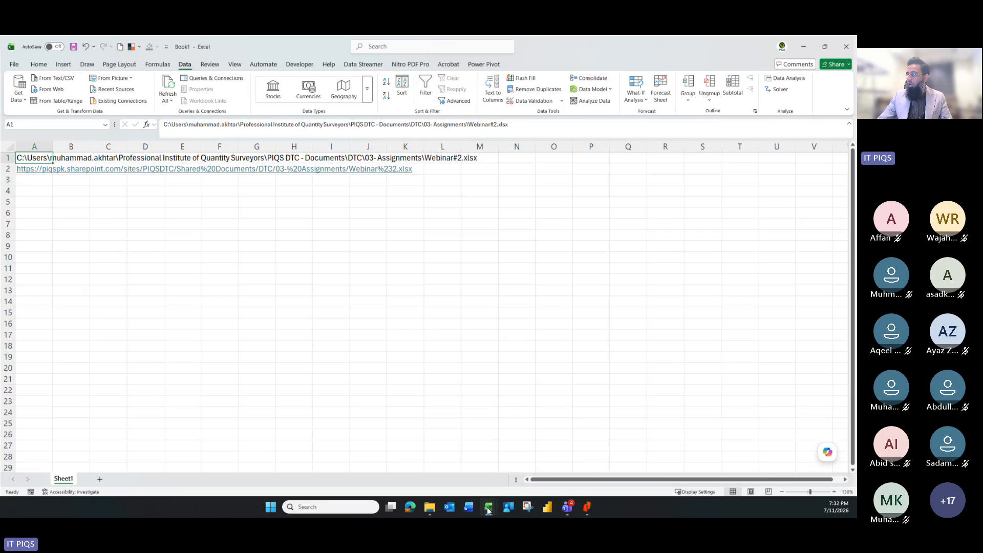
- Switch back to the Webinar#2 workbook and return from its information page to the Data Table sheet
{"action": "mouse_move", "coordinate": [485, 510]}
{"action": "left_click", "coordinate": [469, 452]}
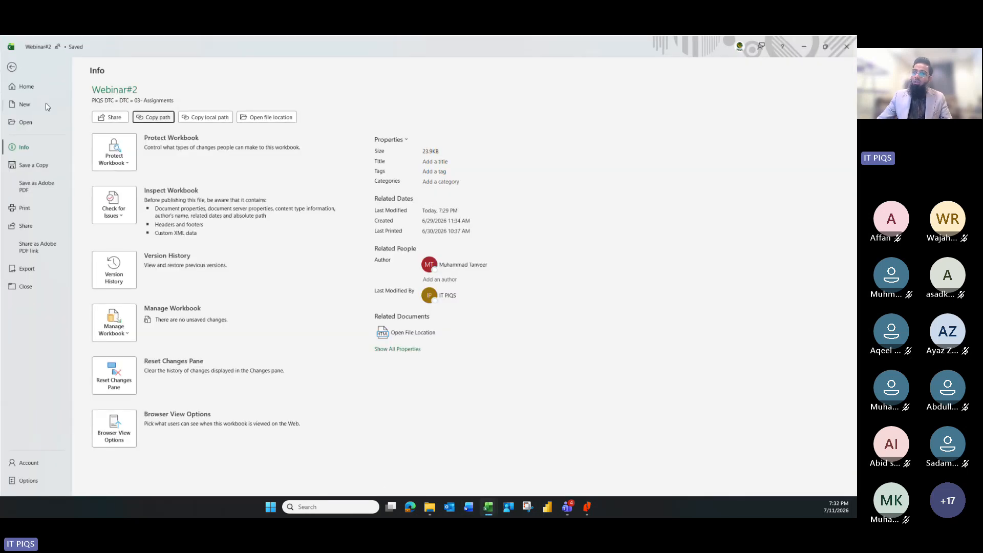
{"action": "left_click", "coordinate": [12, 67]}
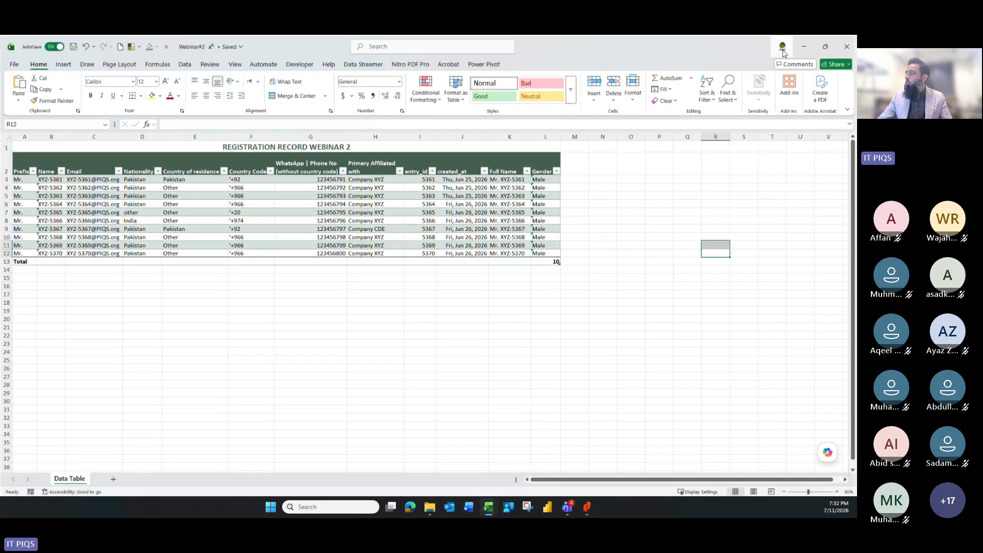
- Close the Webinar#2 workbook and return to an empty cell on Sheet1 of Book1
{"action": "left_click", "coordinate": [825, 46]}
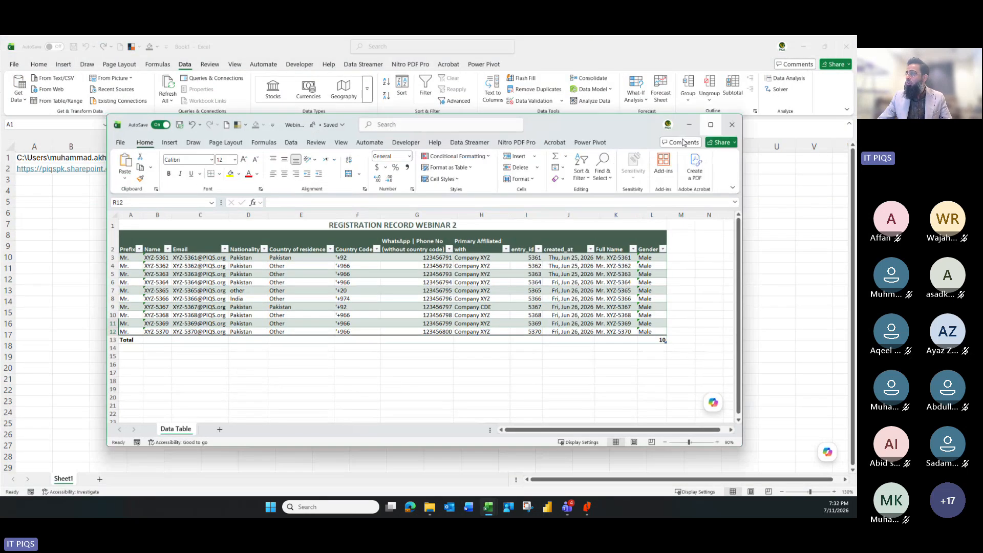
{"action": "left_click", "coordinate": [732, 124]}
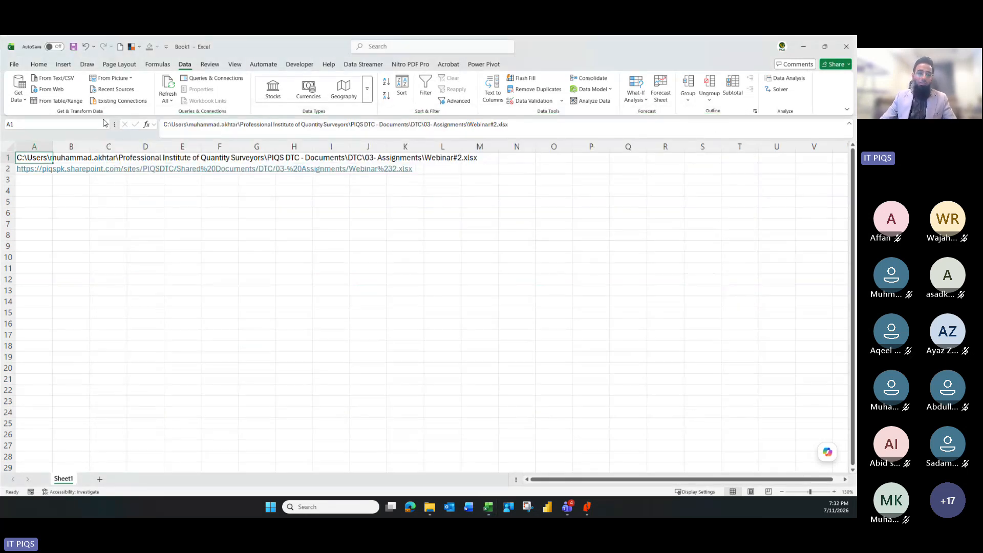
{"action": "left_click", "coordinate": [172, 259]}
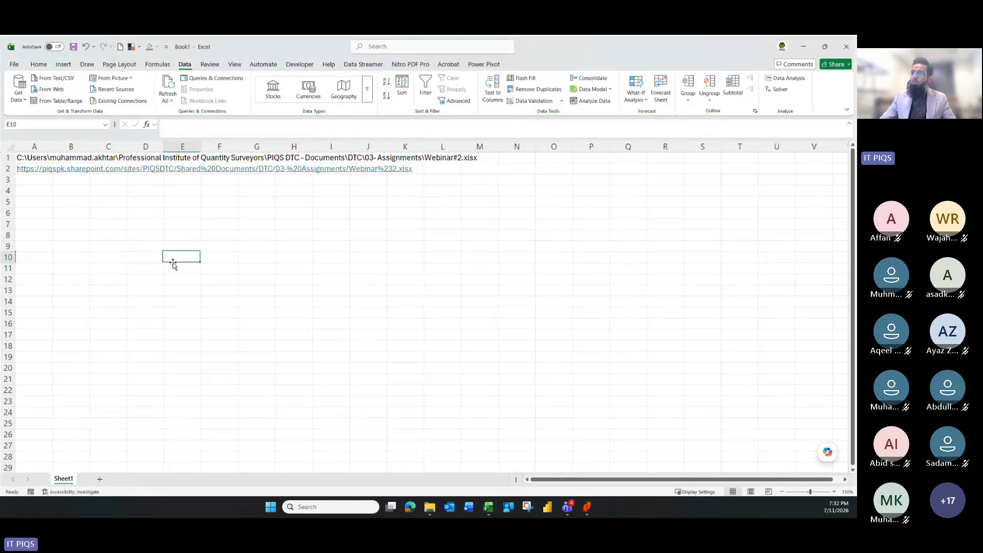
- Start importing from an Excel workbook and go to the 03- Assignments folder using its path copied from File Explorer
{"action": "left_click", "coordinate": [19, 93]}
{"action": "mouse_move", "coordinate": [77, 132]}
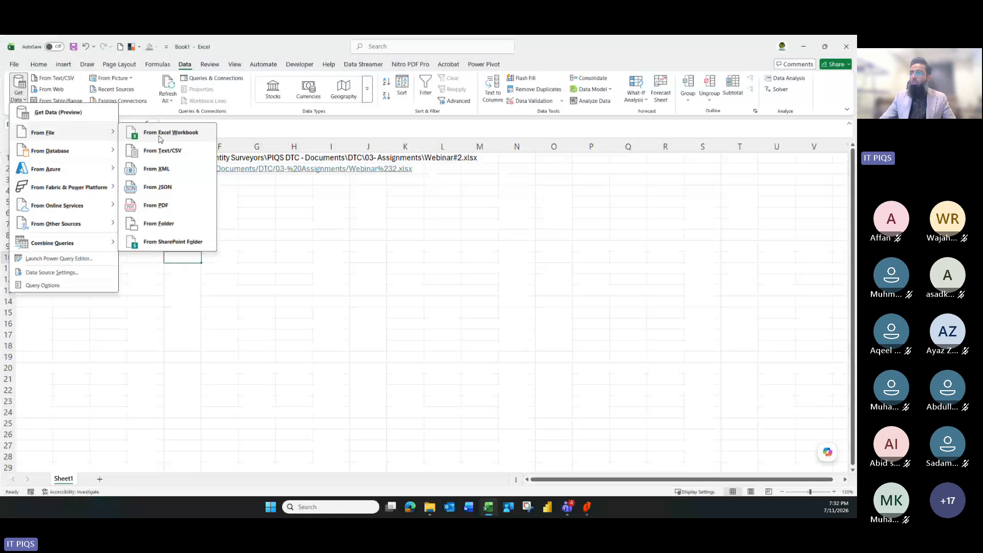
{"action": "left_click", "coordinate": [160, 135]}
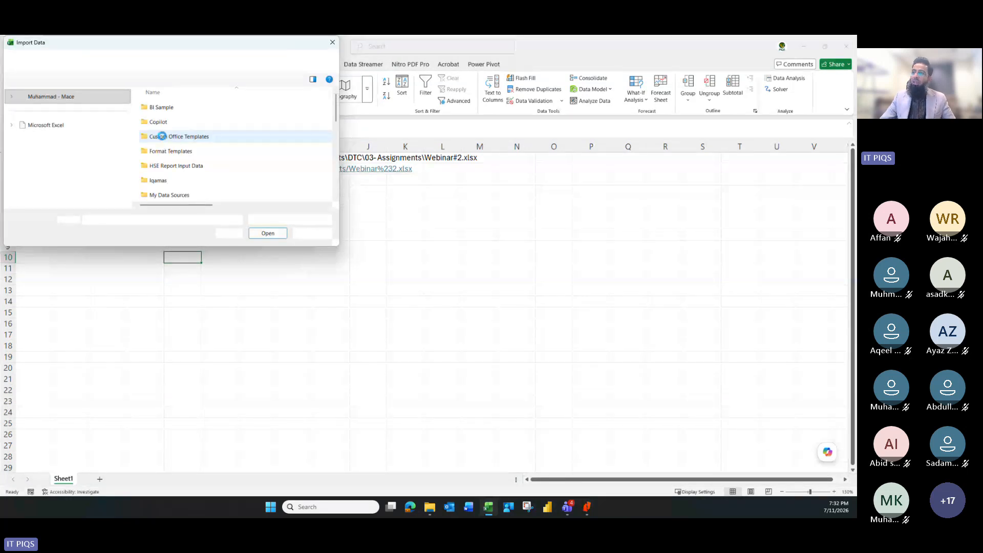
{"action": "left_click_drag", "start_coordinate": [131, 44], "coordinate": [321, 115]}
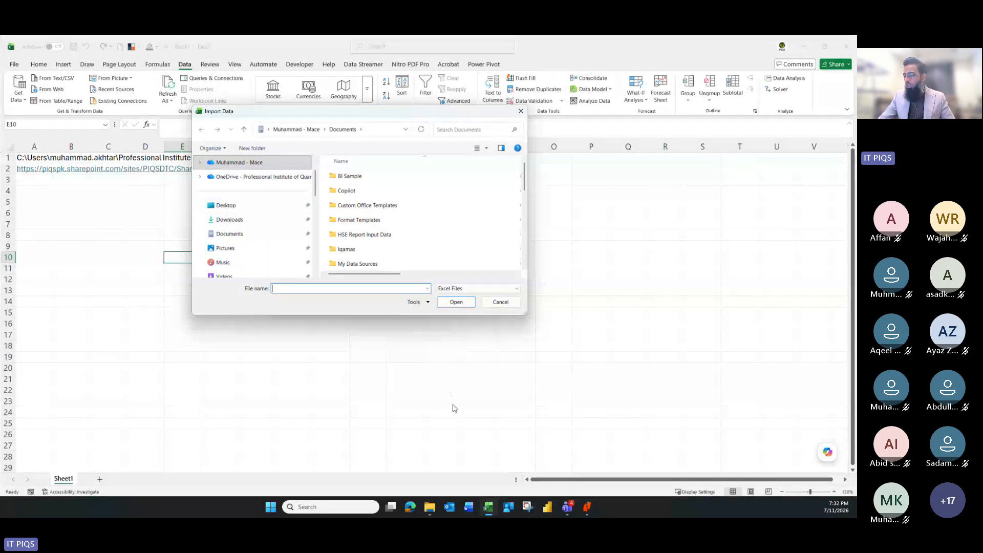
{"action": "left_click", "coordinate": [429, 507]}
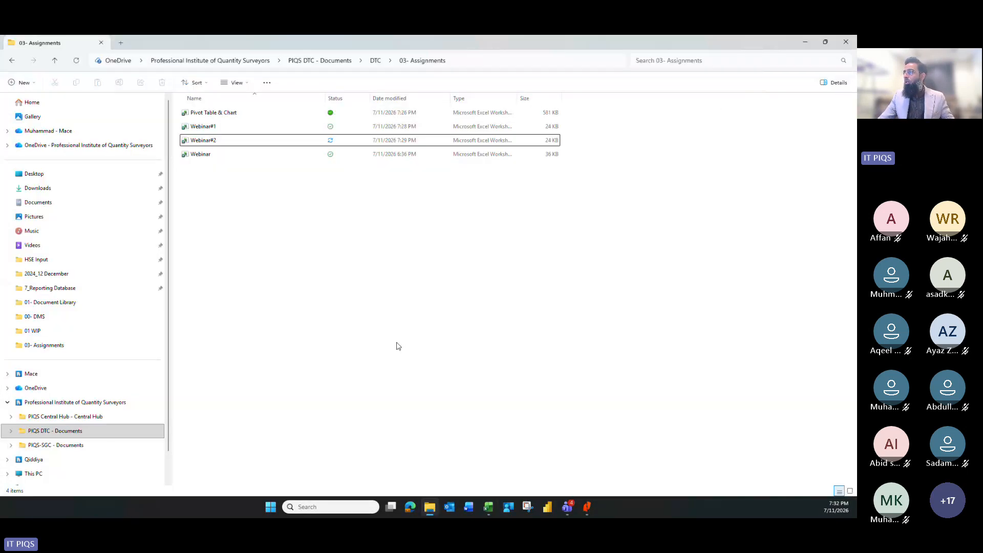
{"action": "left_click", "coordinate": [472, 65]}
{"action": "key", "text": "Escape"}
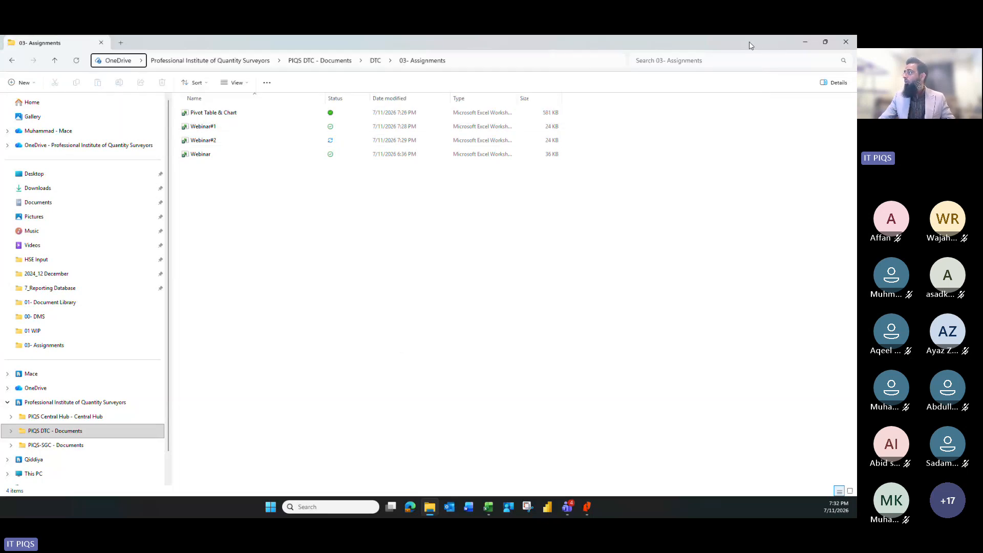
{"action": "left_click", "coordinate": [805, 43]}
{"action": "key", "text": "ctrl+v"}
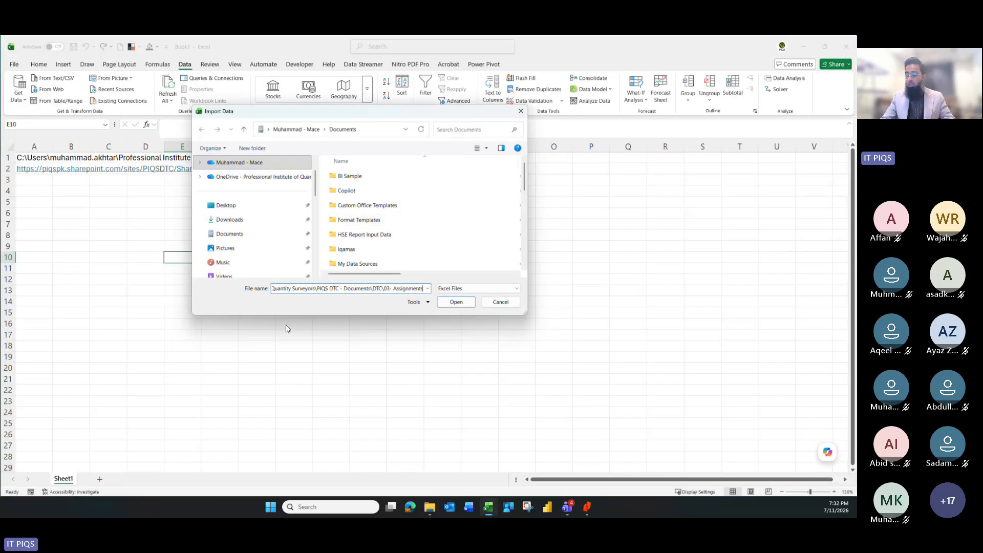
{"action": "key", "text": "ctrl+a"}
{"action": "key", "text": "Return"}
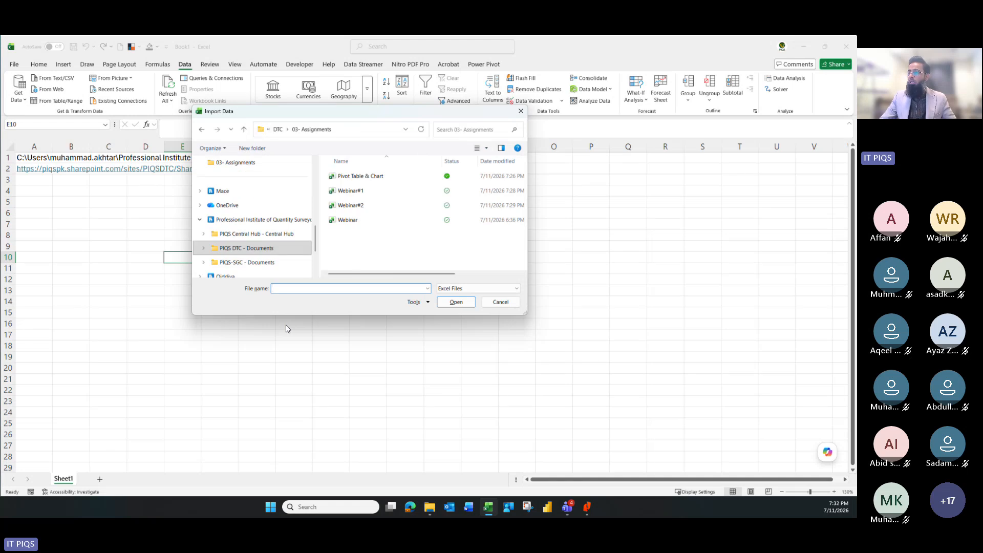
- Choose the Webinar#1 workbook as the import source and preview the columns of its Data Table sheet
{"action": "left_click", "coordinate": [367, 192]}
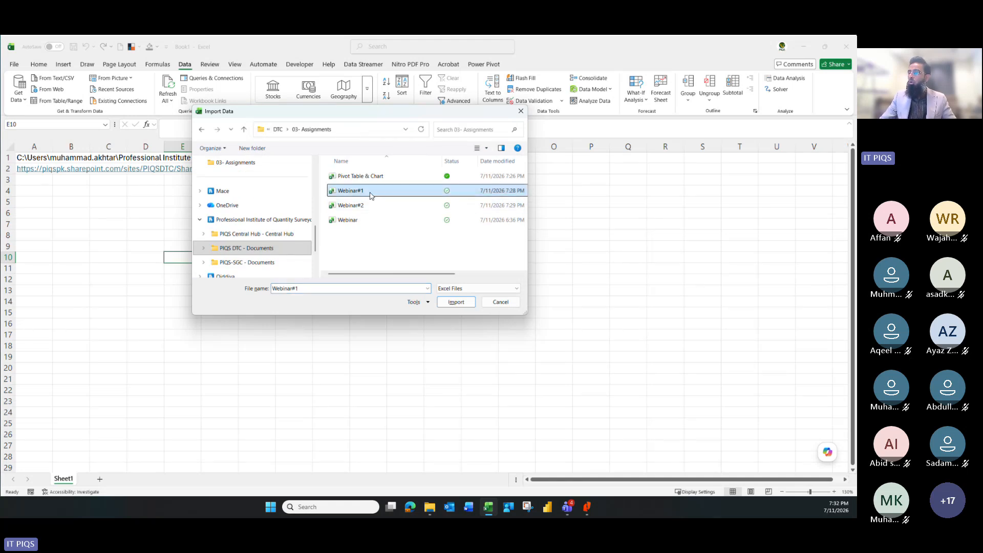
{"action": "left_click", "coordinate": [453, 306]}
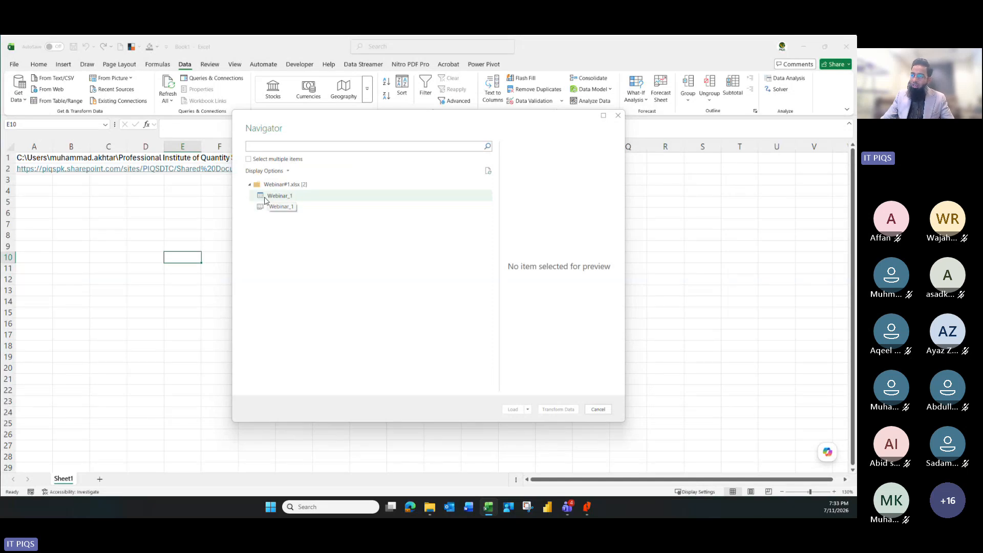
{"action": "left_click", "coordinate": [269, 209]}
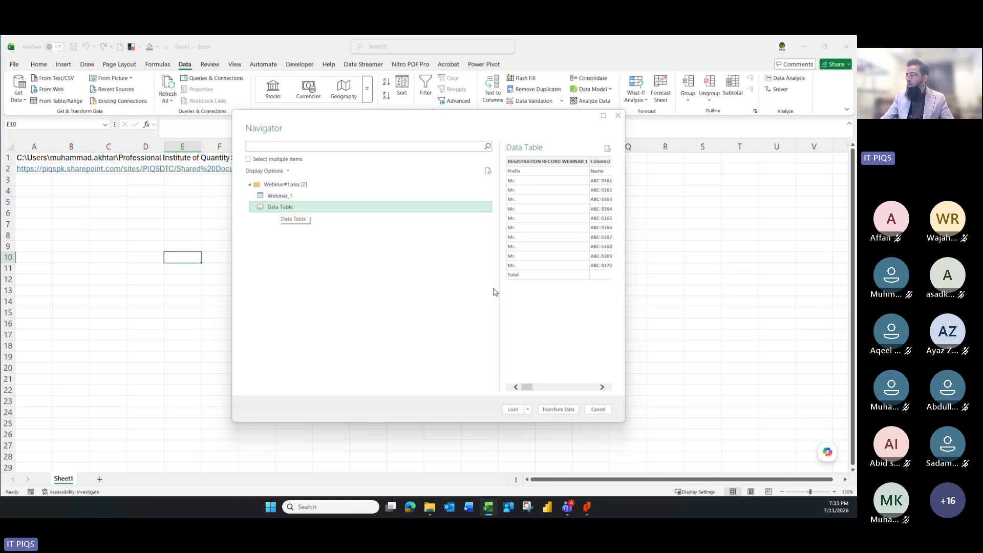
{"action": "left_click_drag", "start_coordinate": [497, 287], "coordinate": [423, 284]}
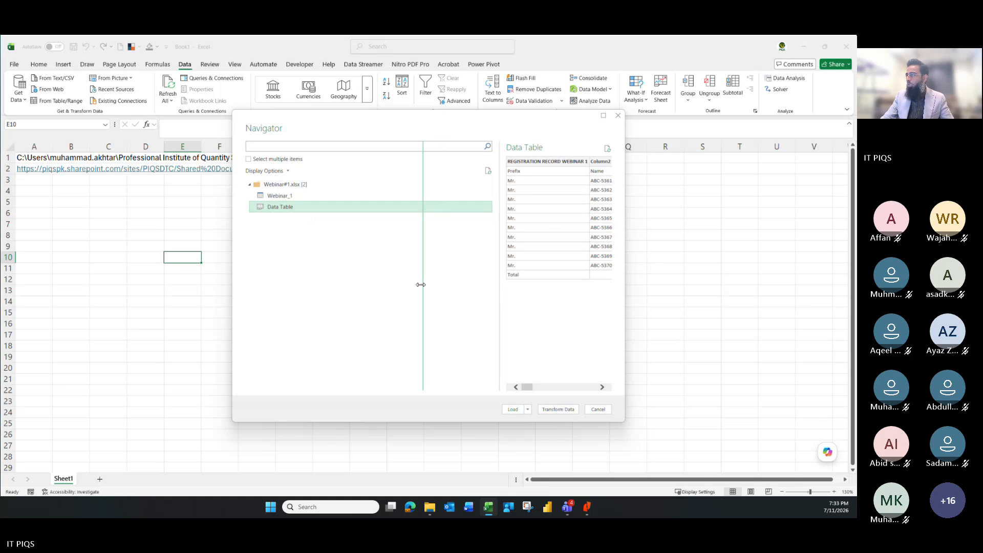
{"action": "left_click_drag", "start_coordinate": [471, 391], "coordinate": [582, 391]}
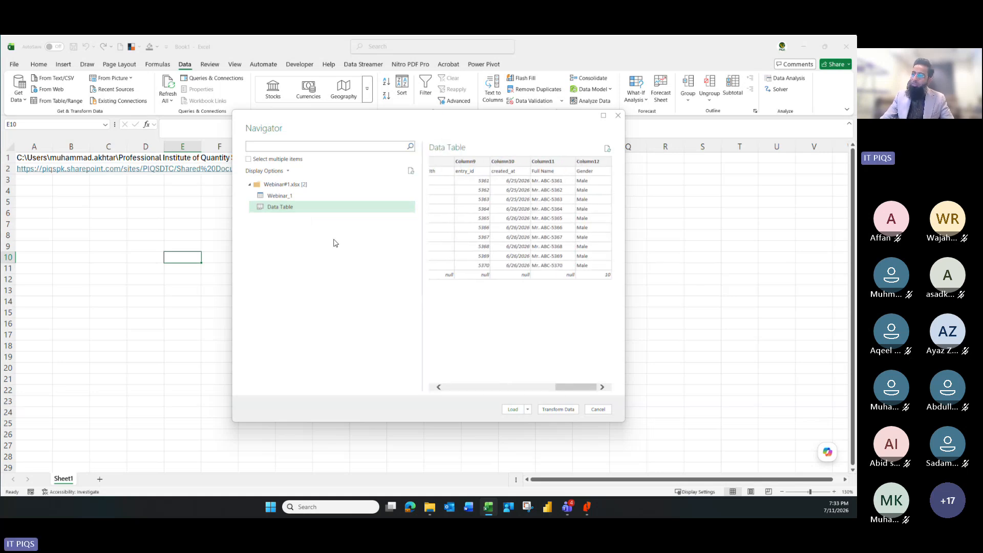
- Load the Webinar_1 table into Book1 with the Only Create Connection option
{"action": "left_click", "coordinate": [276, 198]}
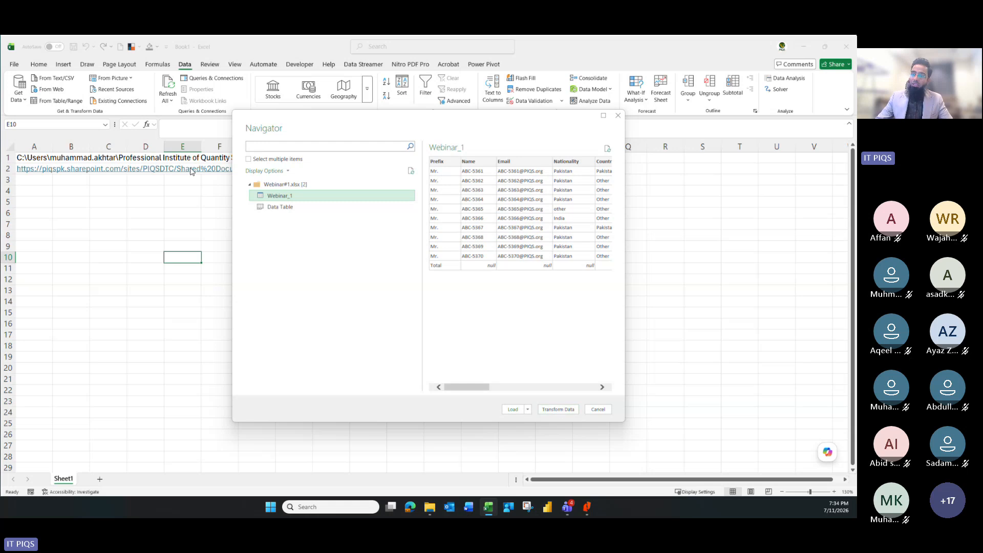
{"action": "left_click", "coordinate": [528, 410]}
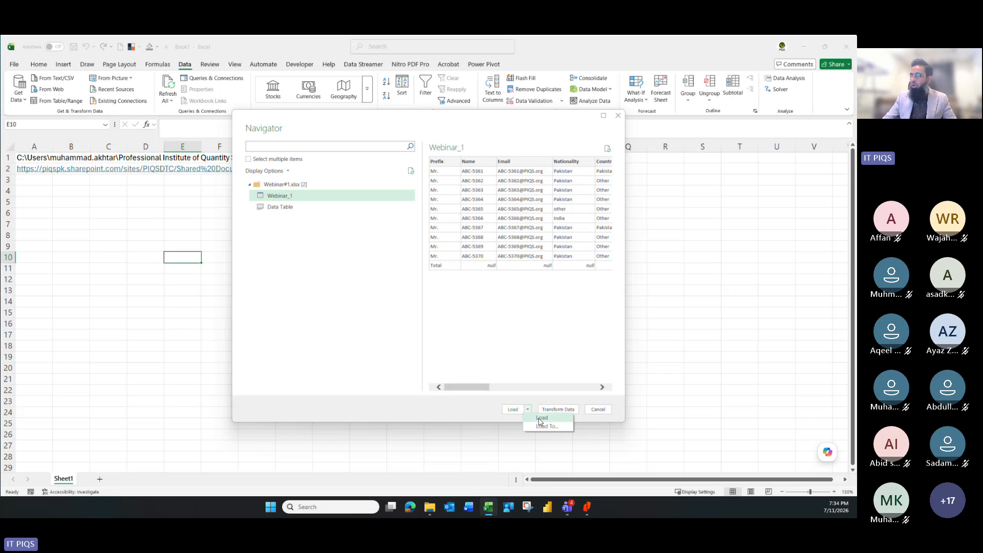
{"action": "left_click", "coordinate": [545, 427]}
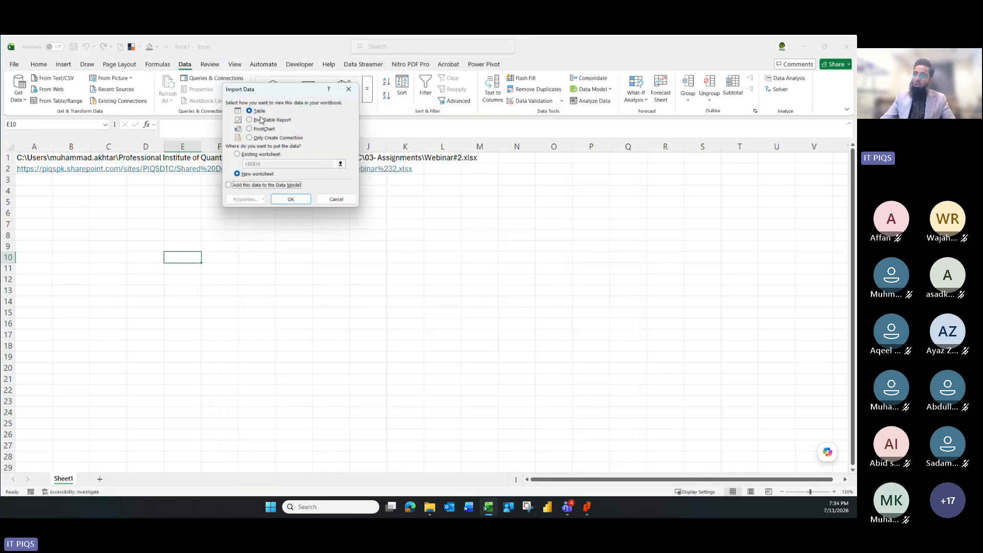
{"action": "left_click", "coordinate": [263, 121]}
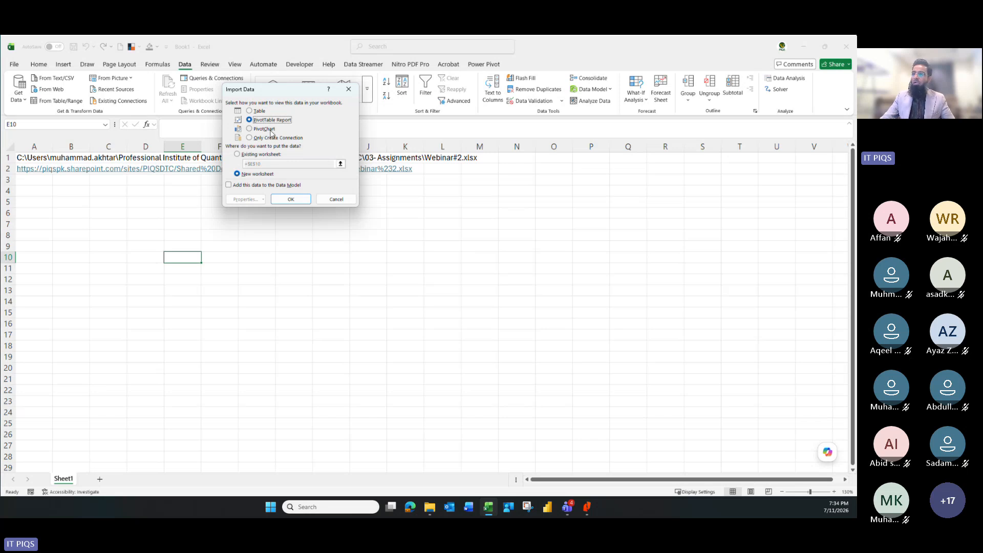
{"action": "left_click", "coordinate": [267, 131]}
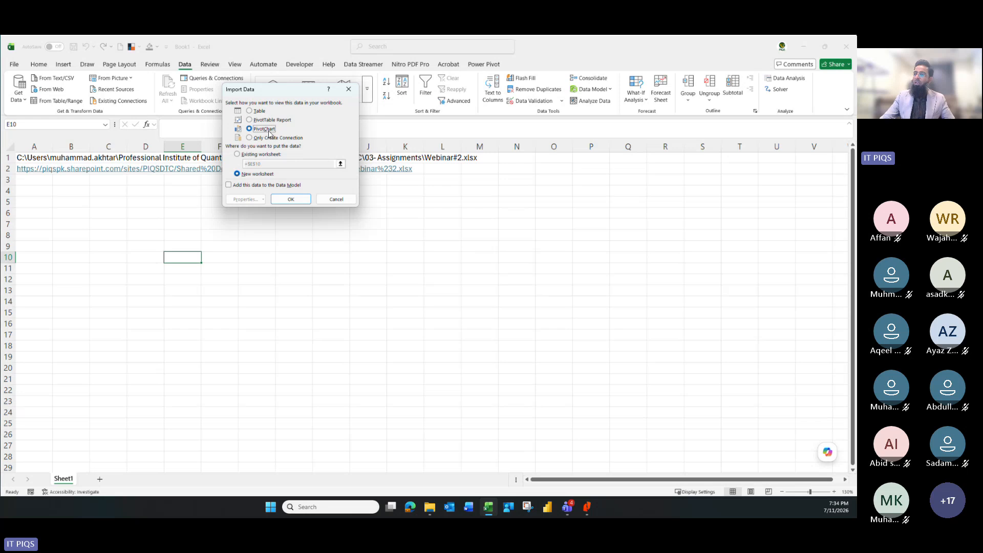
{"action": "left_click", "coordinate": [265, 139]}
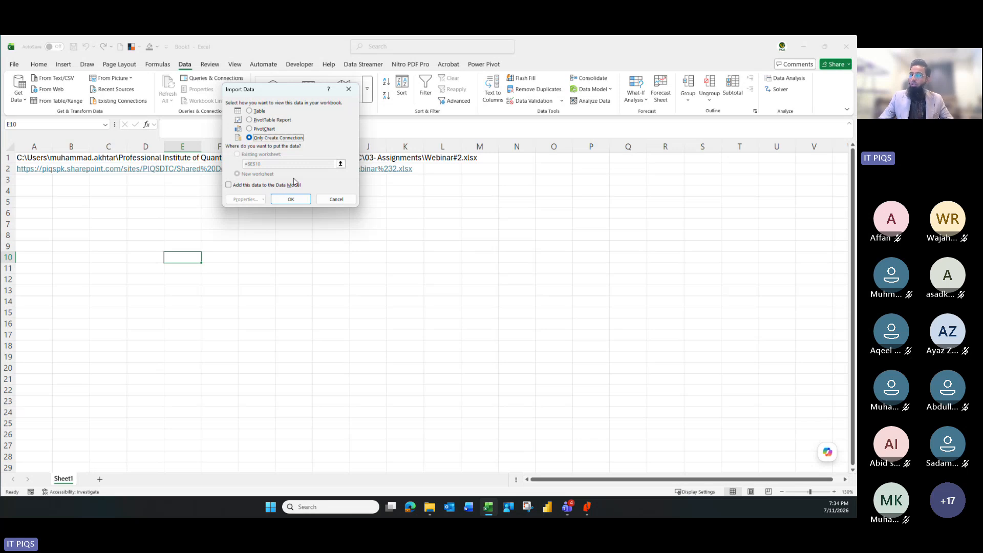
{"action": "left_click", "coordinate": [291, 199]}
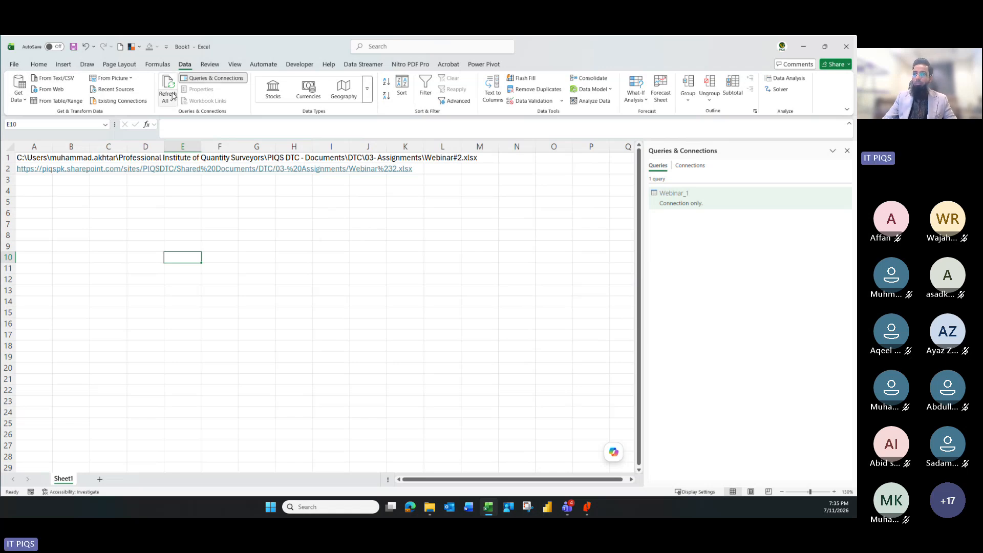
- Import the Webinar_2 table from the Webinar#2 workbook in 03- Assignments with the Only Create Connection option
{"action": "left_click", "coordinate": [18, 89]}
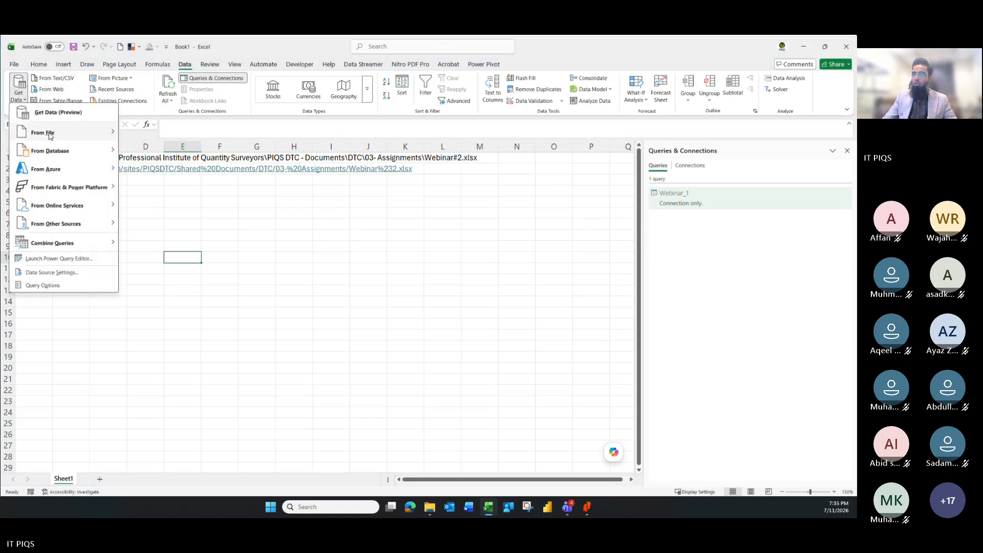
{"action": "mouse_move", "coordinate": [50, 134]}
{"action": "left_click", "coordinate": [155, 134]}
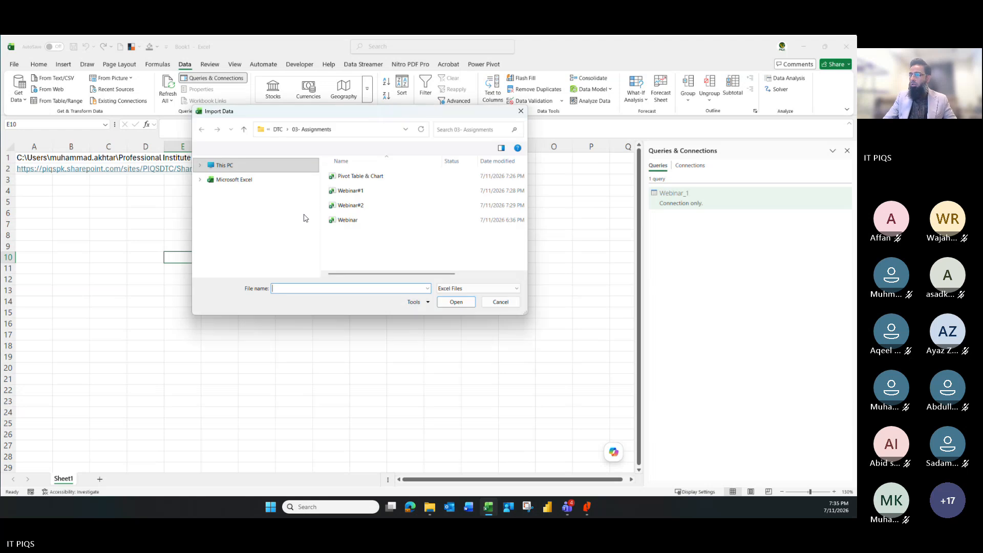
{"action": "left_click", "coordinate": [357, 207]}
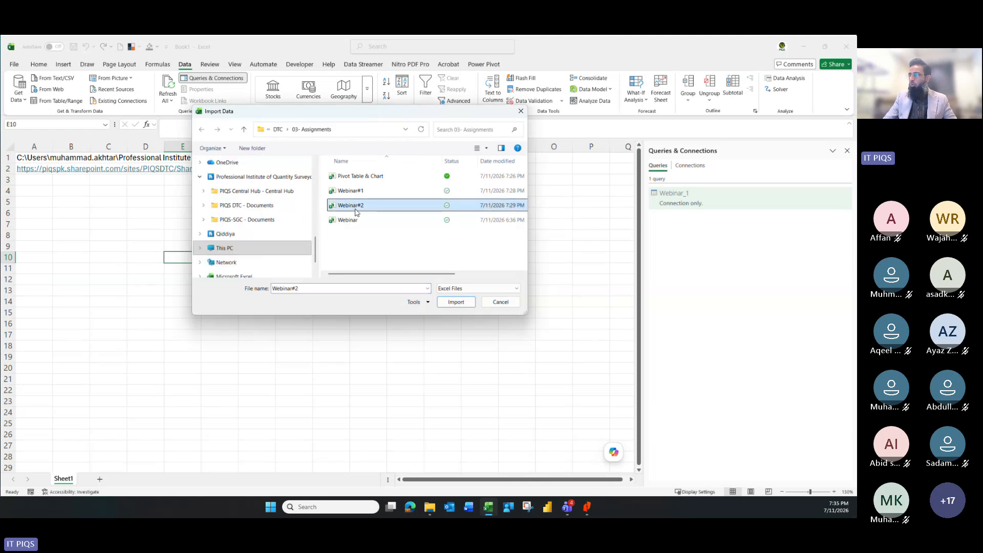
{"action": "left_click", "coordinate": [456, 302]}
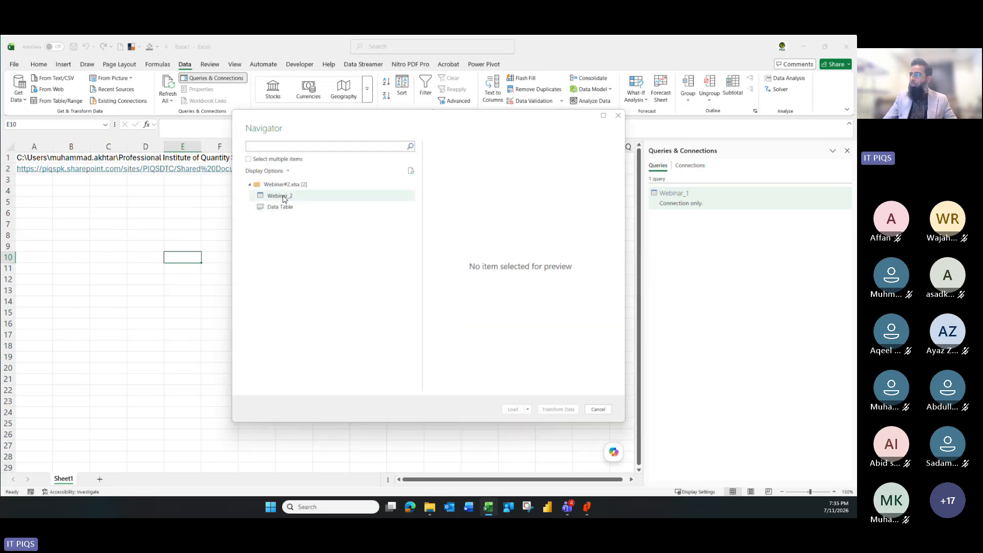
{"action": "left_click", "coordinate": [276, 196]}
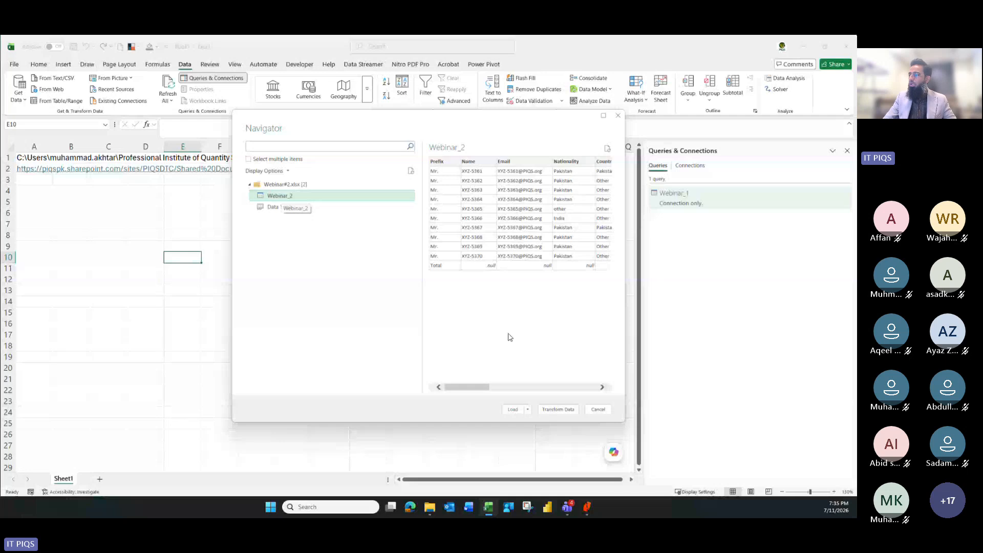
{"action": "left_click", "coordinate": [527, 409]}
{"action": "left_click", "coordinate": [534, 427]}
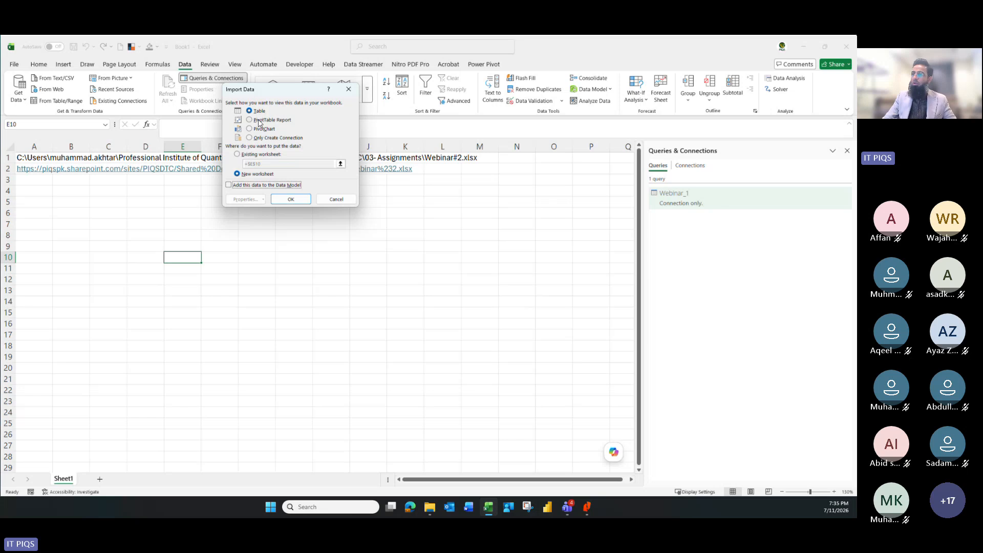
{"action": "left_click", "coordinate": [258, 138]}
{"action": "left_click", "coordinate": [290, 199]}
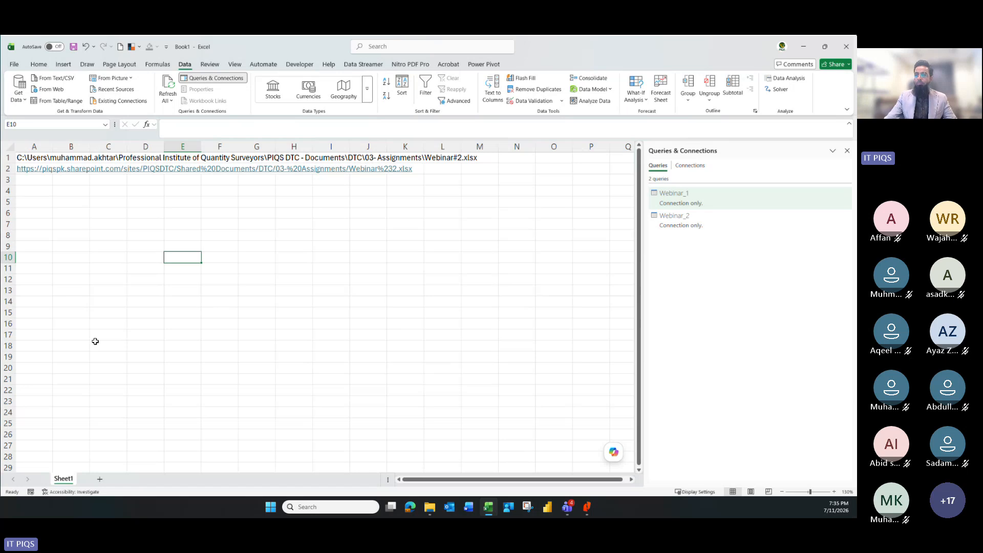
- Preview the data and details of the Webinar_2 query
{"action": "left_click_drag", "start_coordinate": [36, 201], "coordinate": [33, 156]}
{"action": "right_click", "coordinate": [61, 479]}
{"action": "key", "text": "Escape"}
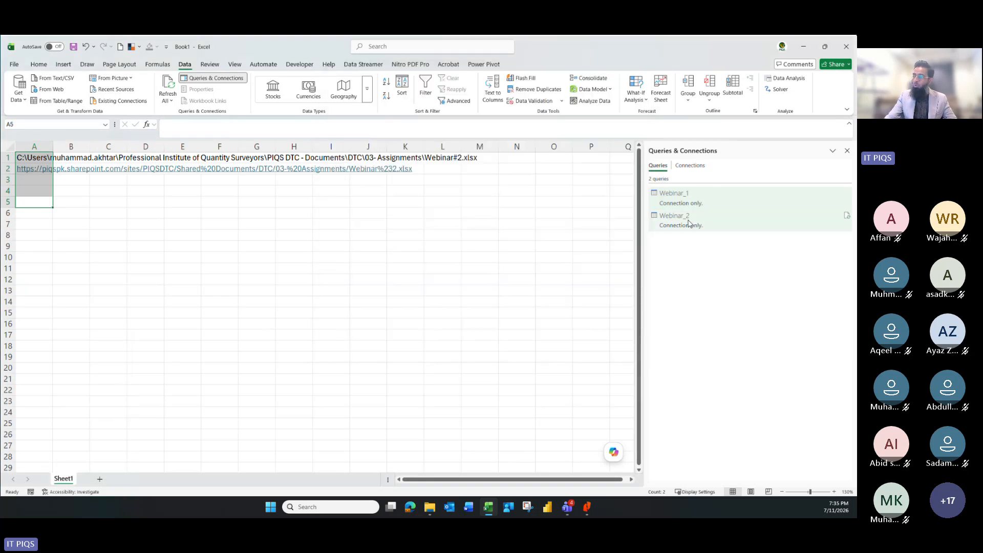
{"action": "mouse_move", "coordinate": [690, 226]}
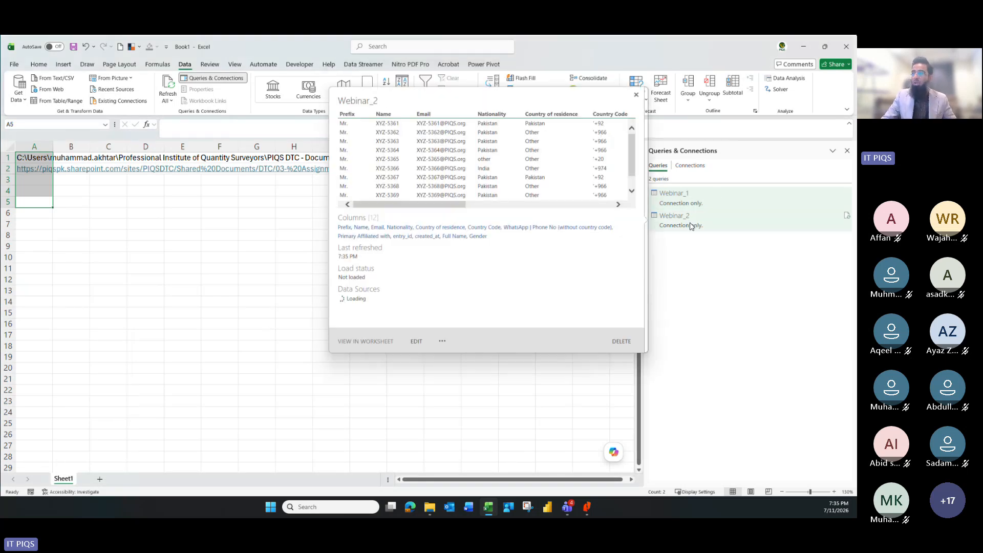
{"action": "left_click", "coordinate": [202, 296]}
- Save the workbook as Combine Webinar Data in the 03- Assignments folder of PIQS DTC - Documents
{"action": "left_click", "coordinate": [73, 47]}
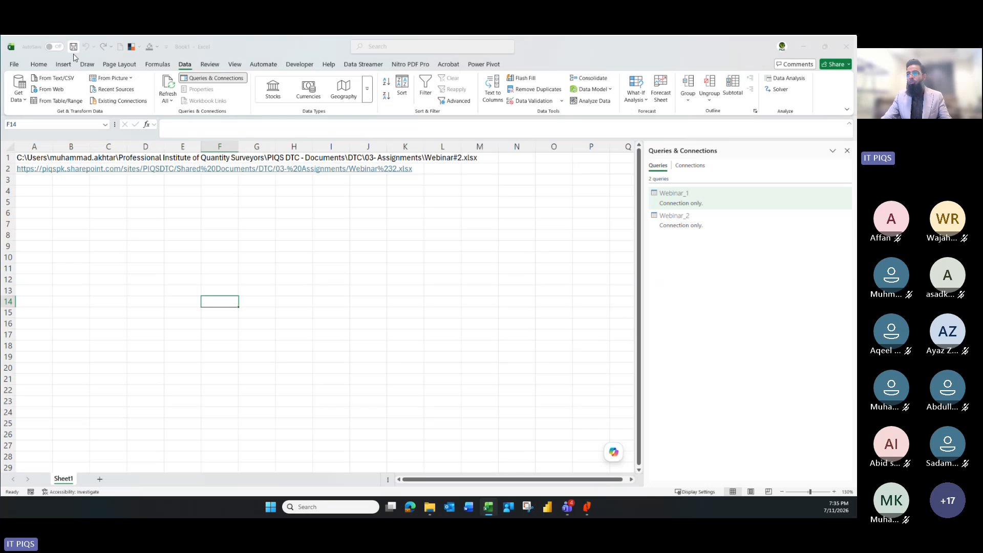
{"action": "left_click", "coordinate": [364, 379]}
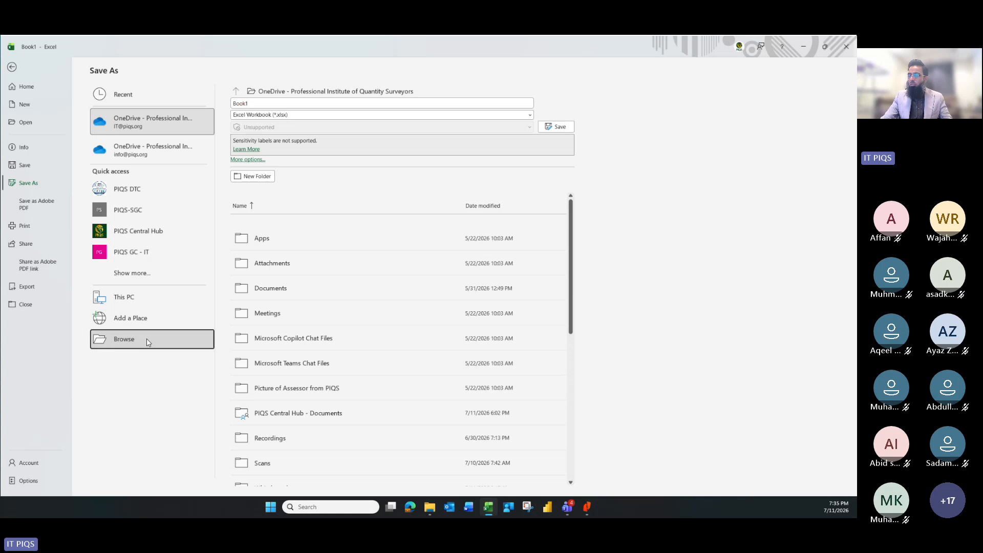
{"action": "left_click", "coordinate": [301, 264]}
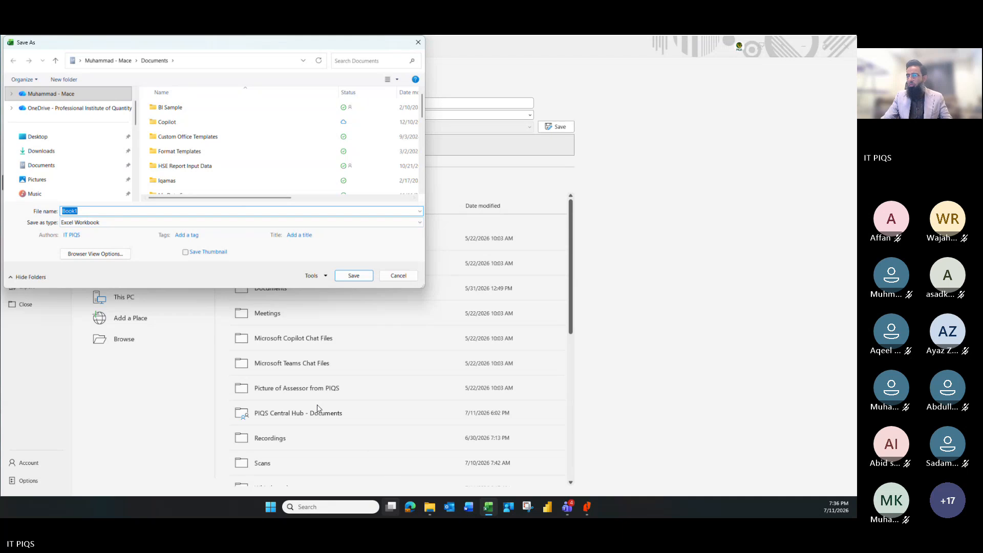
{"action": "type", "text": "C:\\Users\\muhammad.akhtar\\Professional Institute of Quantity Surveyors\\PIQS DTC - Documents\\DTC\\03- Assignments"}
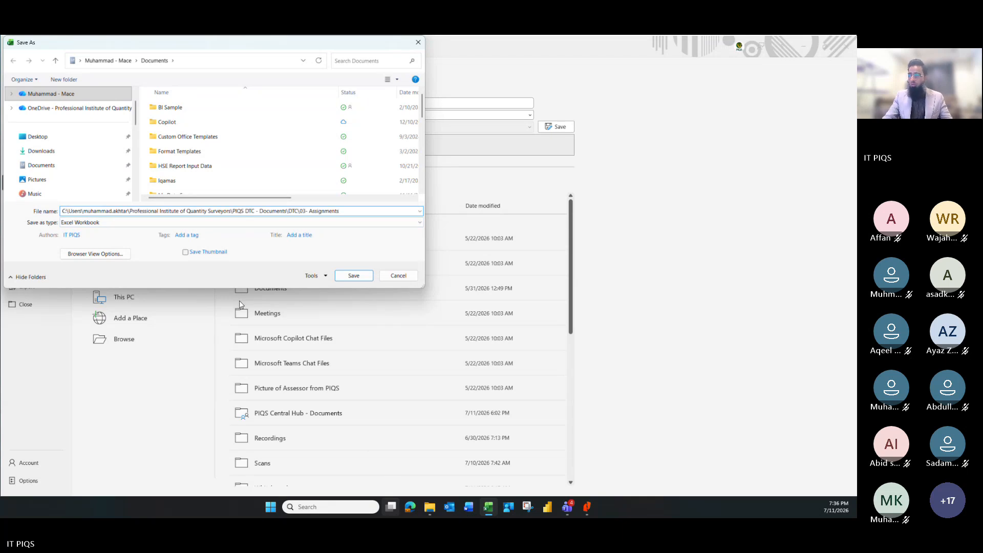
{"action": "key", "text": "Return"}
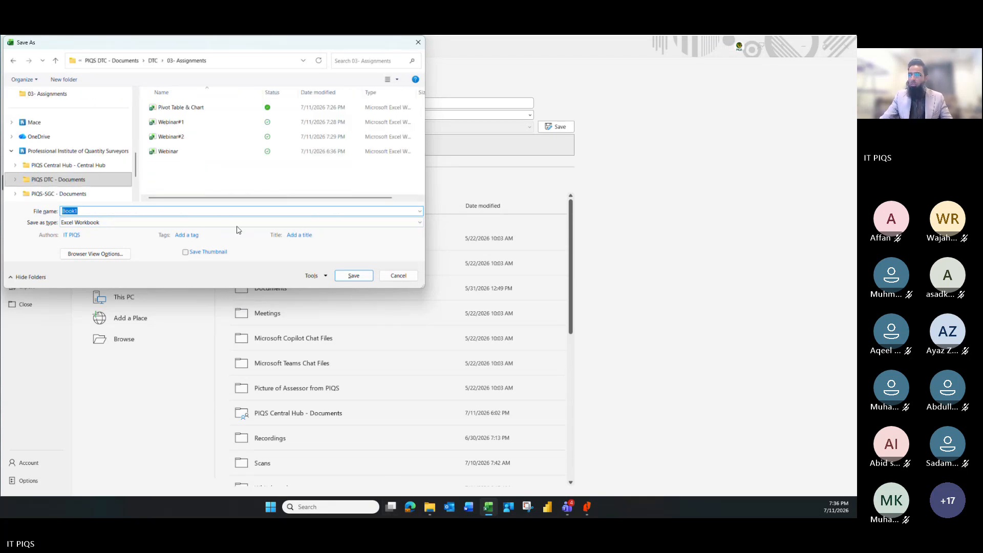
{"action": "type", "text": "Test"}
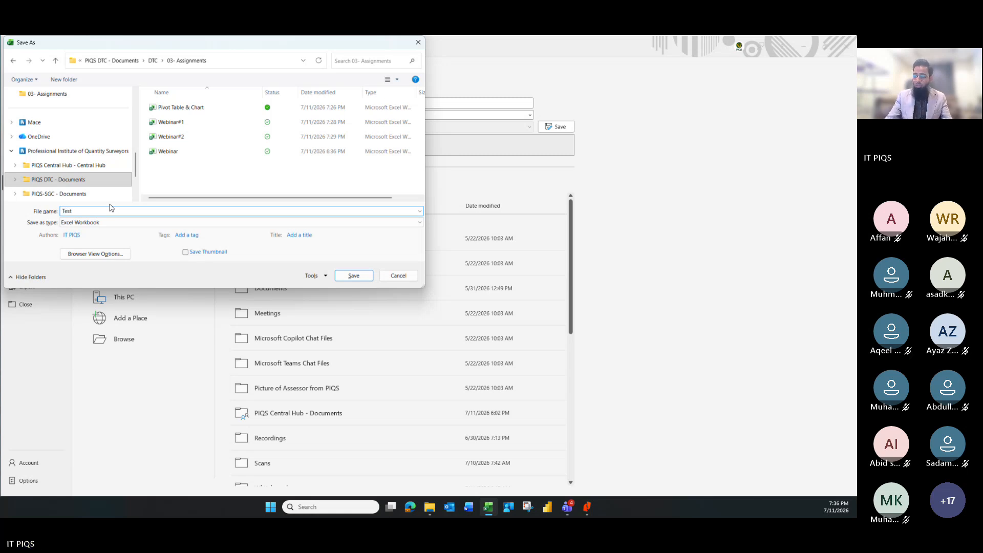
{"action": "key", "text": "BackSpace"}
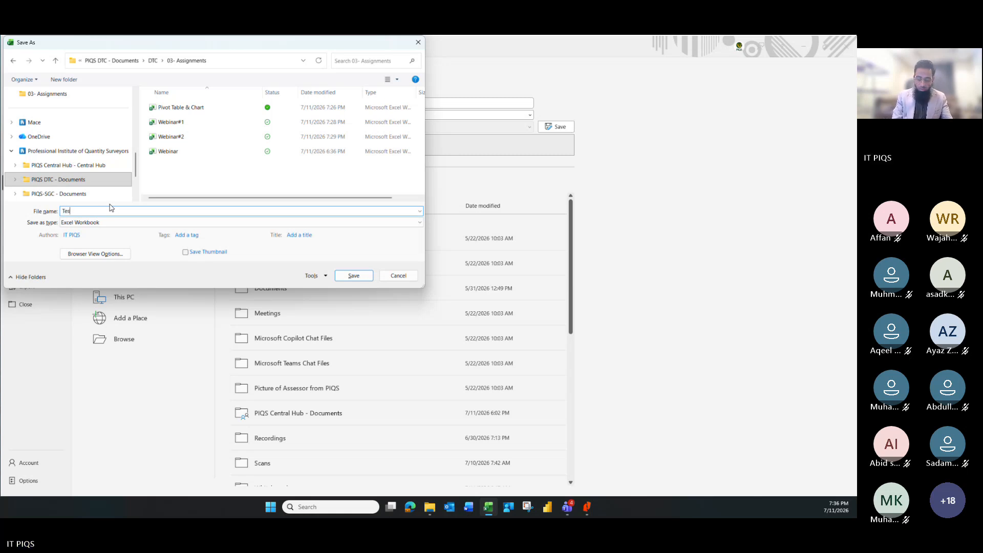
{"action": "key", "text": "BackSpace"}
{"action": "key", "text": "BackSpace"}
{"action": "key", "text": "BackSpace"}
{"action": "type", "text": "Combine Webinar"}
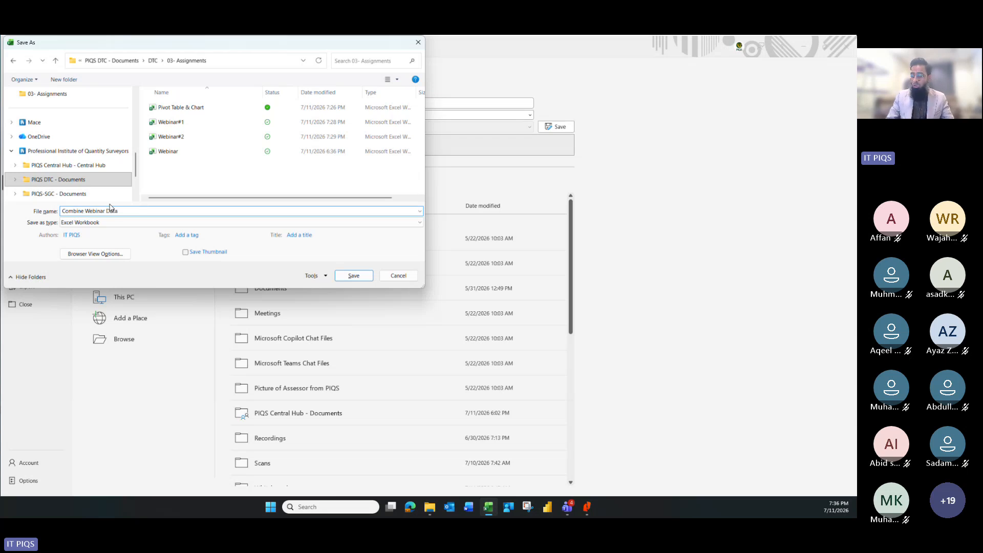
{"action": "type", "text": " Data"}
{"action": "key", "text": "Return"}
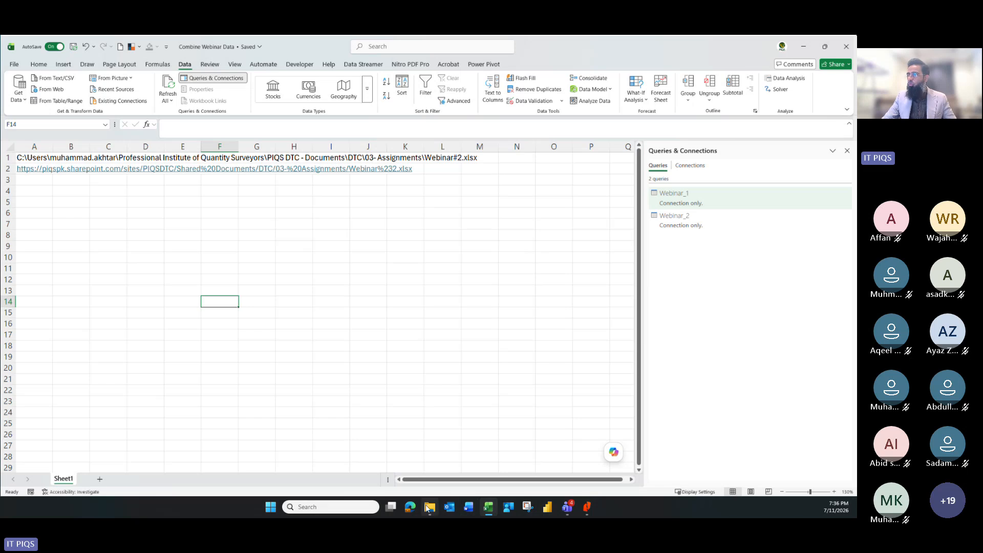
- Look over the Webinar#1 and Webinar#2 files in the 03- Assignments folder in File Explorer and return to the workbook
{"action": "left_click", "coordinate": [430, 507]}
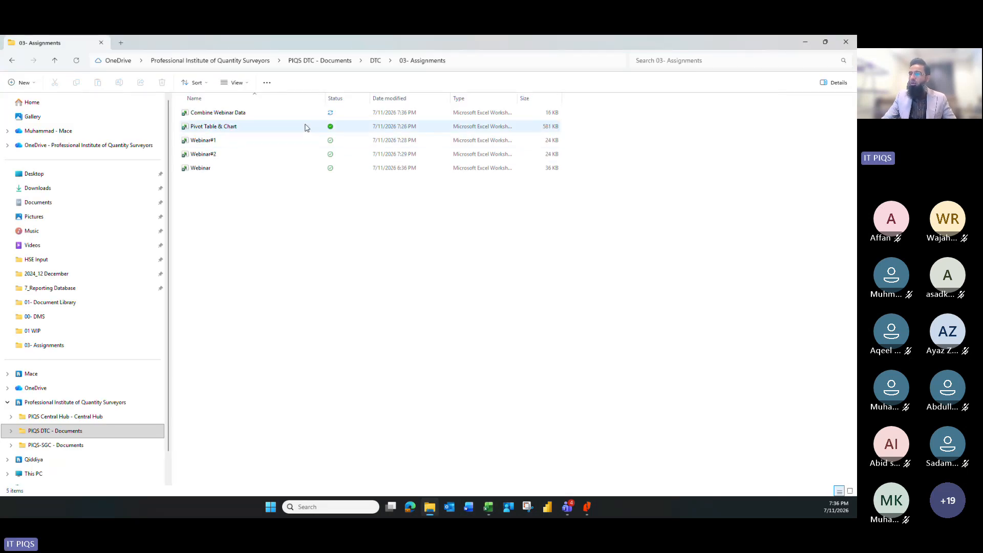
{"action": "left_click", "coordinate": [219, 140]}
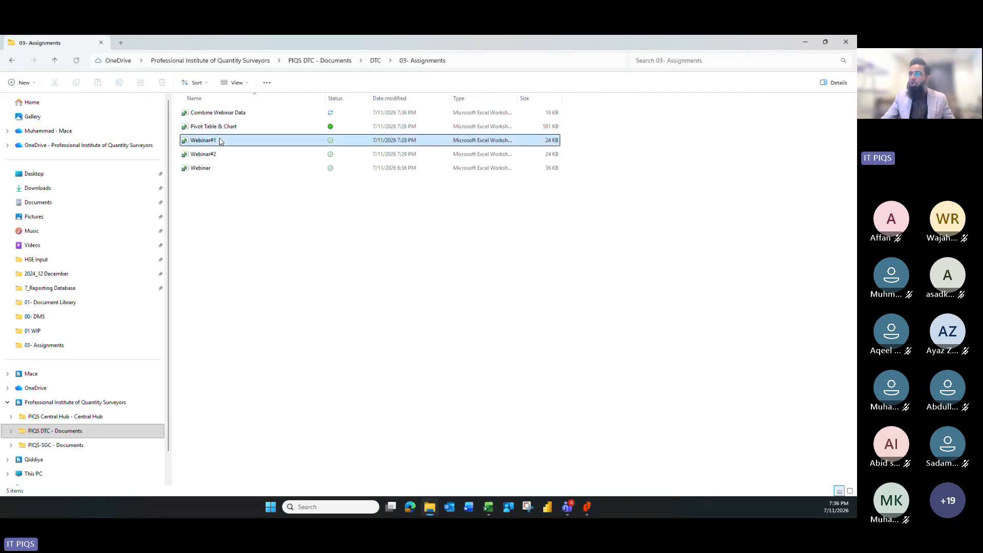
{"action": "left_click", "coordinate": [210, 154], "text": "ctrl"}
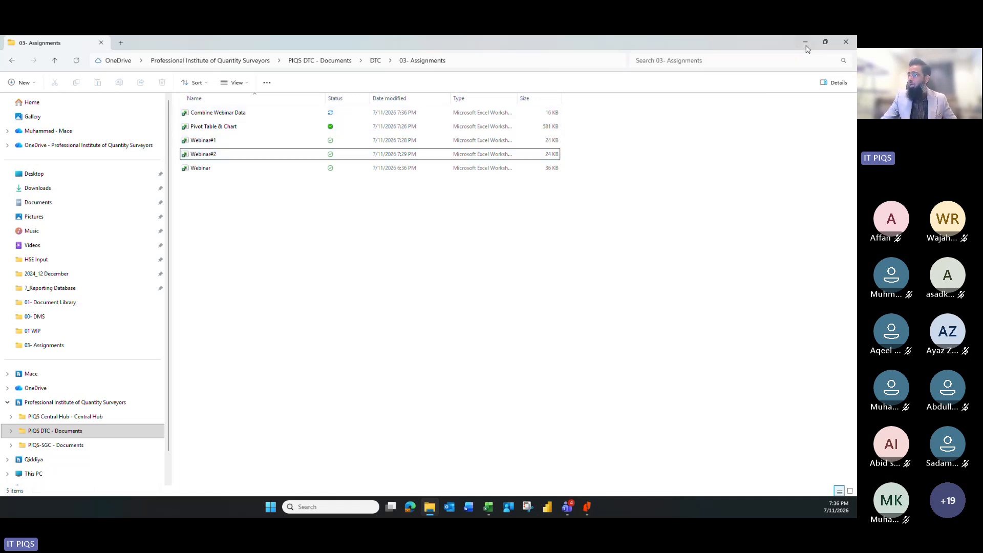
{"action": "key", "text": "alt+Tab"}
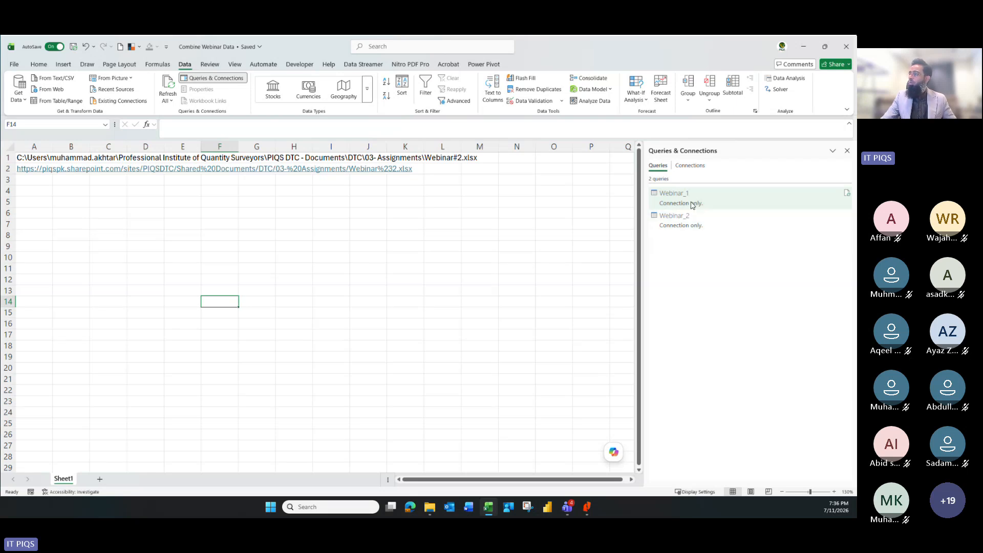
- Review the columns of the Webinar_1 and Webinar_2 queries in the Power Query Editor, and close it
{"action": "mouse_move", "coordinate": [691, 203]}
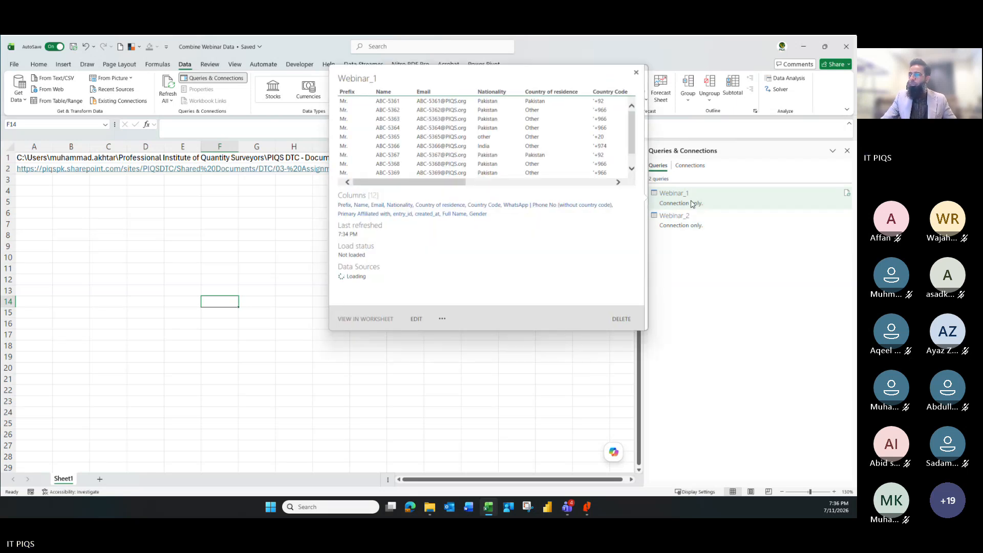
{"action": "double_click", "coordinate": [691, 204]}
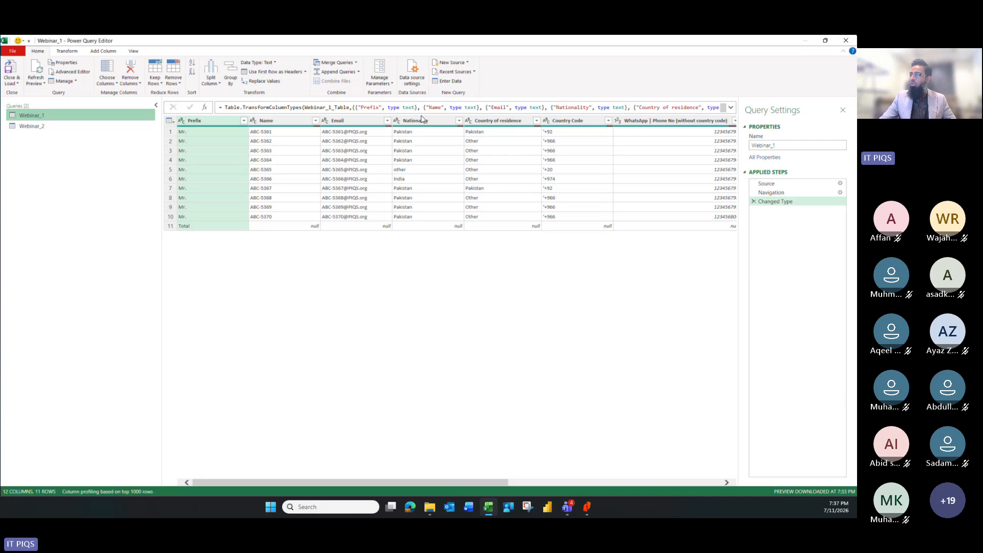
{"action": "left_click", "coordinate": [373, 109]}
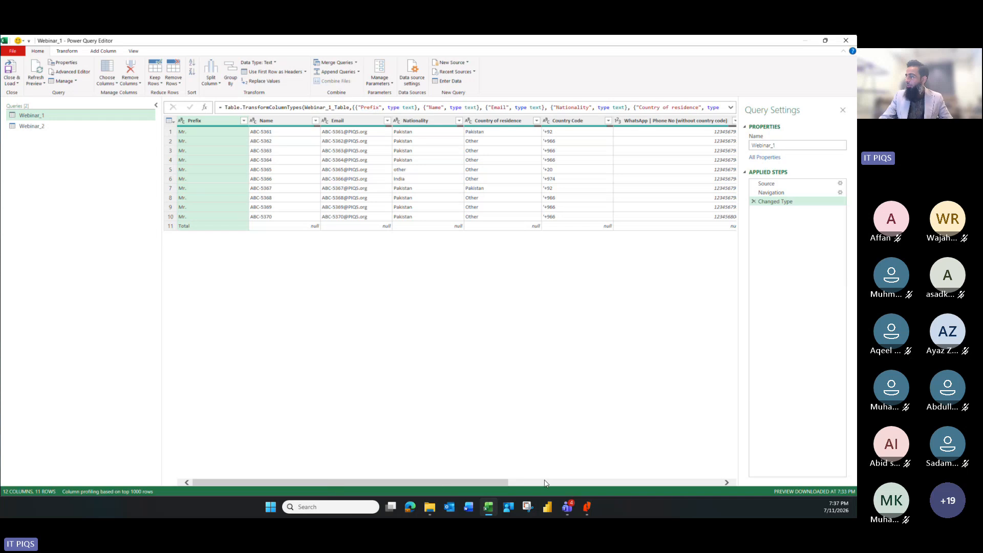
{"action": "left_click_drag", "start_coordinate": [444, 481], "coordinate": [380, 477]}
{"action": "left_click", "coordinate": [53, 128]}
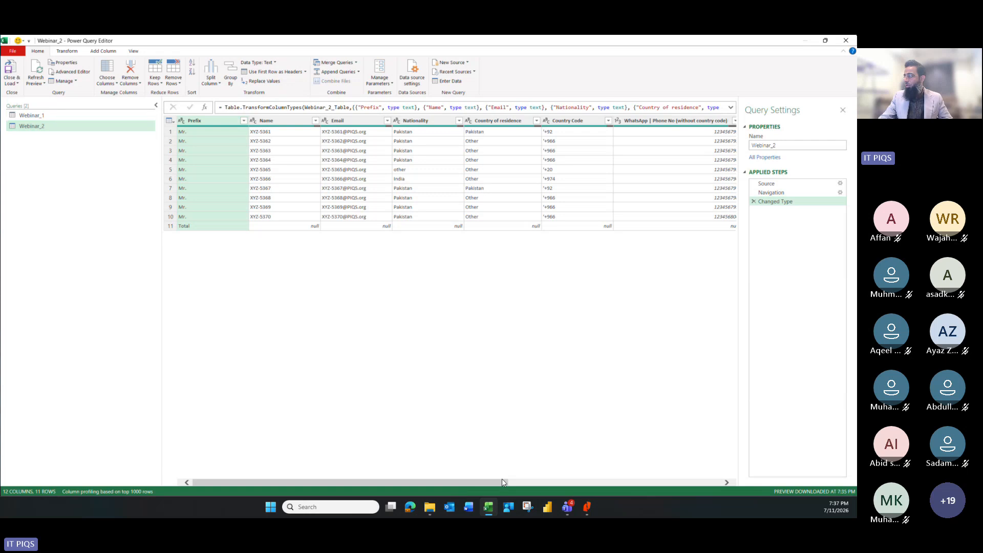
{"action": "left_click_drag", "start_coordinate": [490, 482], "coordinate": [708, 482]}
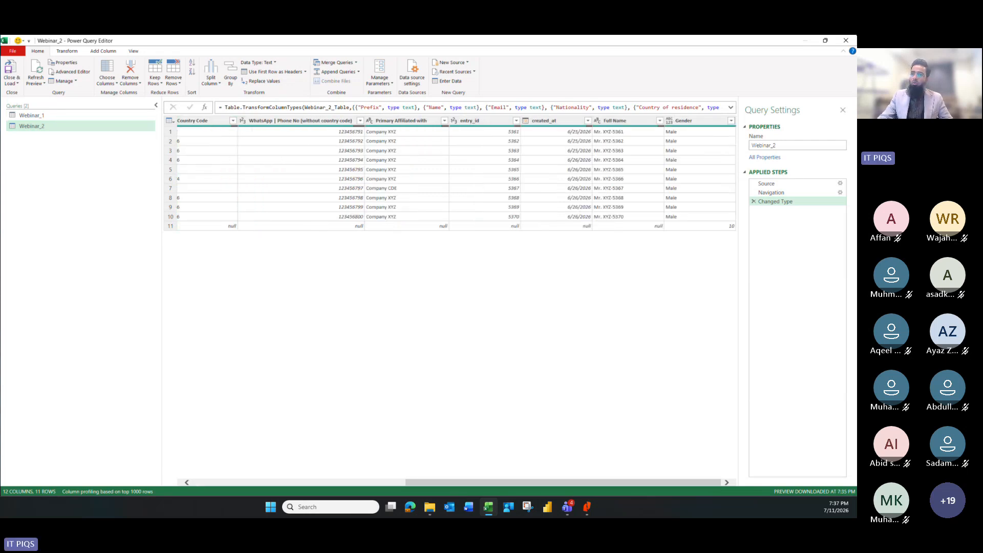
{"action": "left_click", "coordinate": [12, 81]}
{"action": "left_click", "coordinate": [27, 92]}
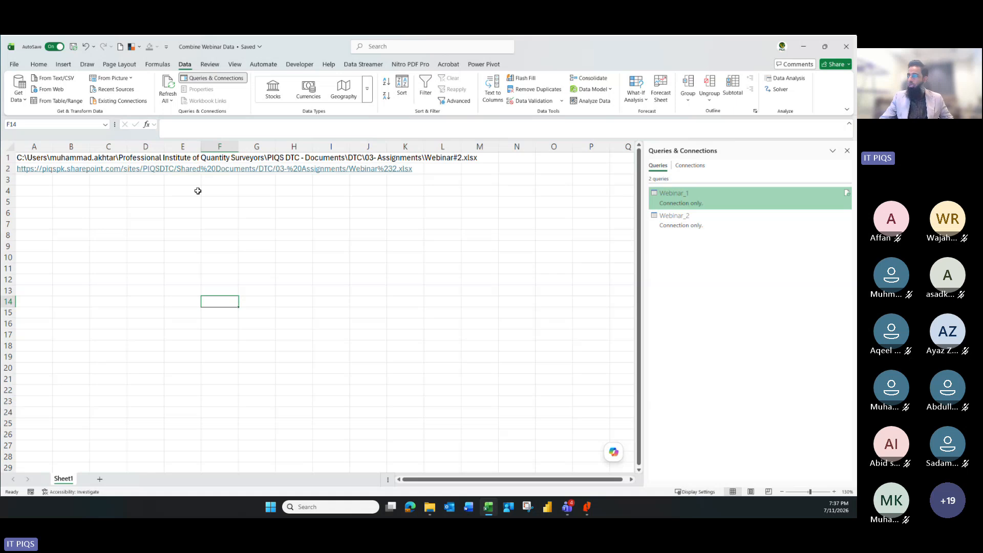
- Append two tables into a new query, with Webinar_1 as the first table and Webinar_2 as the second
{"action": "left_click", "coordinate": [157, 313]}
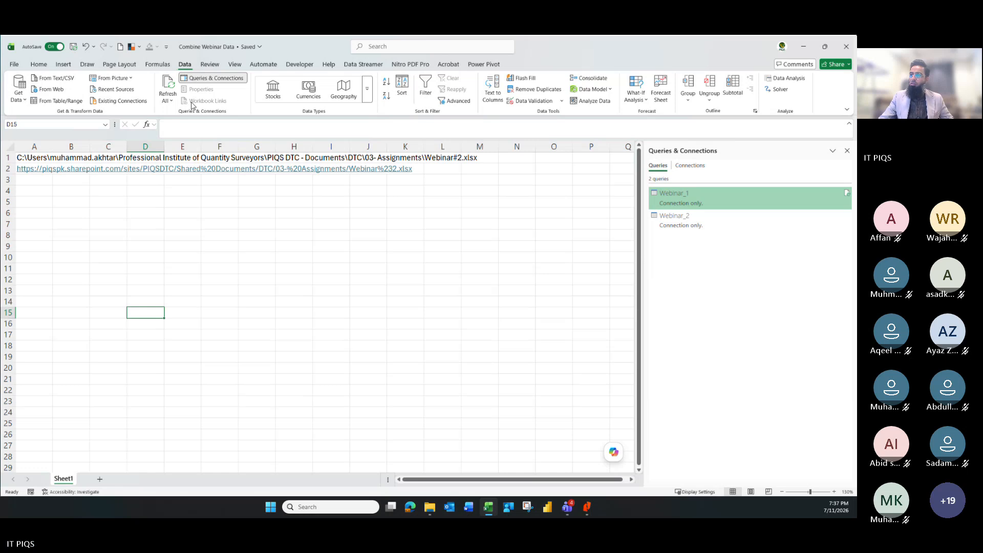
{"action": "left_click", "coordinate": [24, 101]}
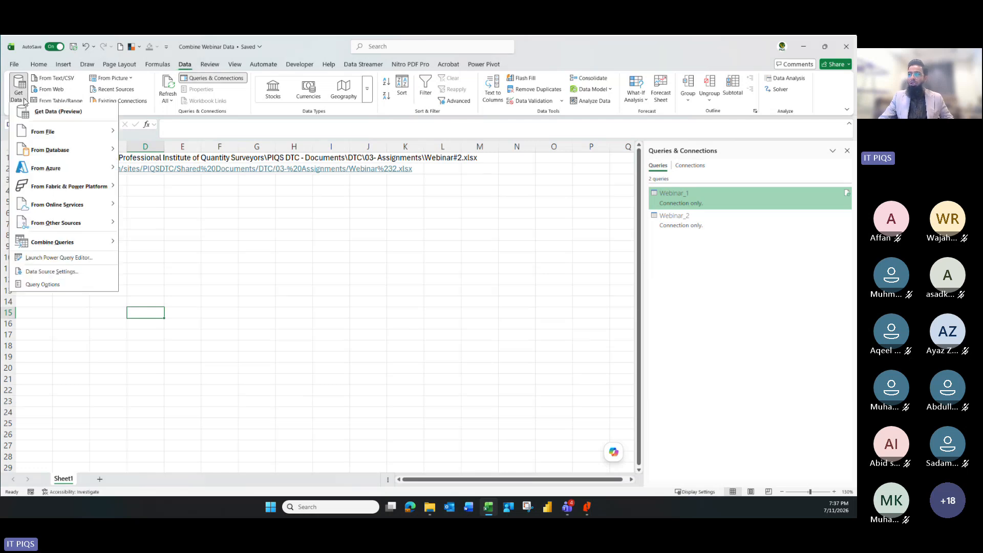
{"action": "mouse_move", "coordinate": [81, 245]}
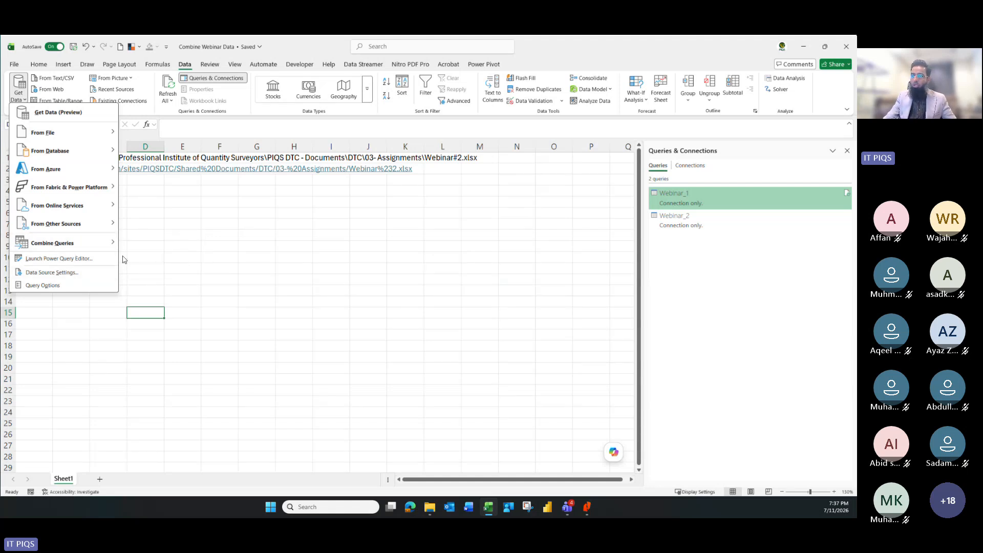
{"action": "mouse_move", "coordinate": [114, 245]}
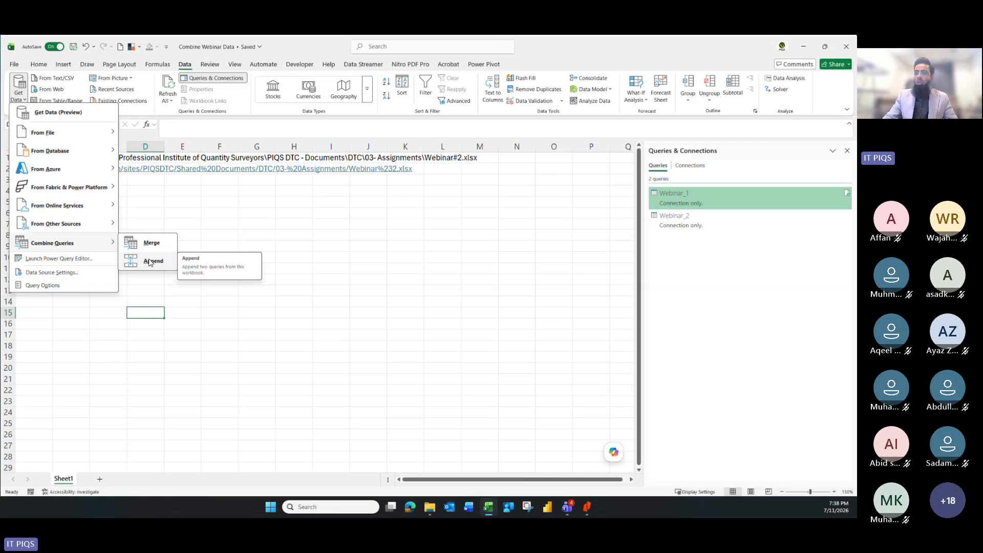
{"action": "left_click", "coordinate": [150, 263]}
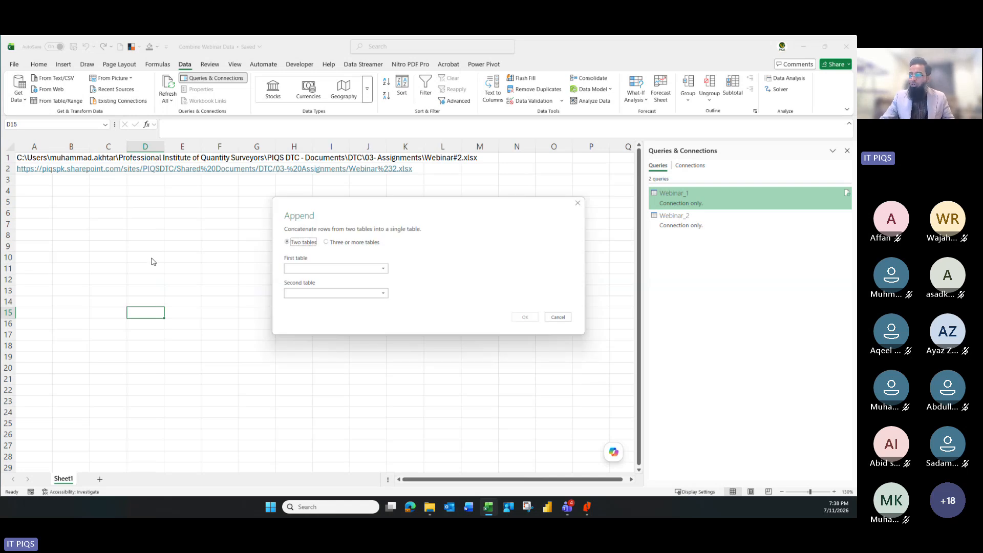
{"action": "left_click", "coordinate": [327, 242]}
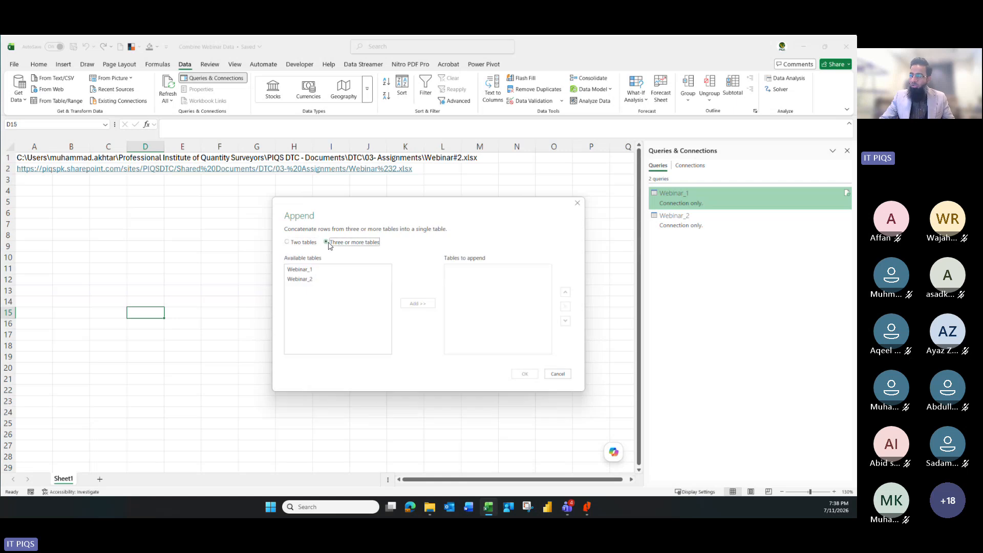
{"action": "left_click", "coordinate": [300, 242]}
{"action": "left_click", "coordinate": [316, 268]}
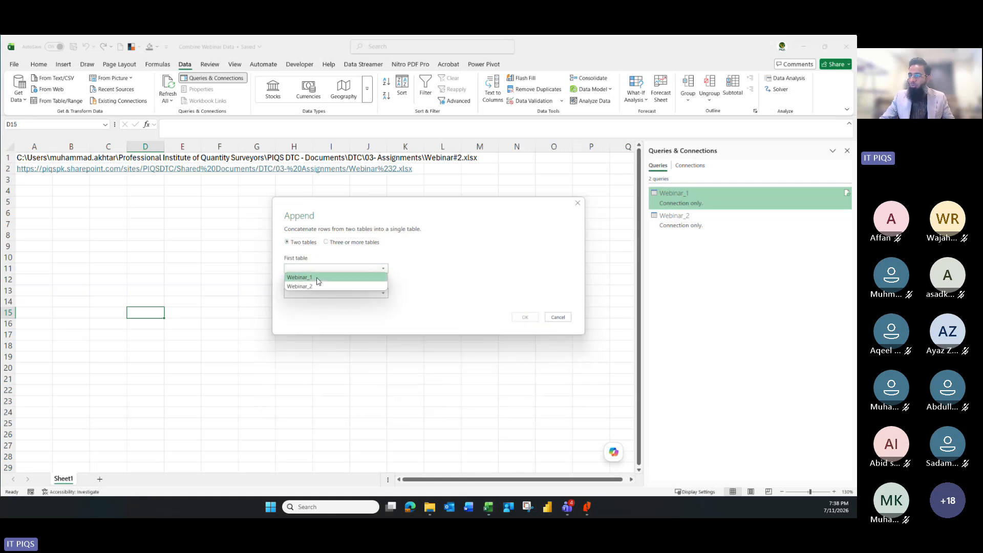
{"action": "left_click", "coordinate": [315, 277]}
{"action": "left_click", "coordinate": [314, 294]}
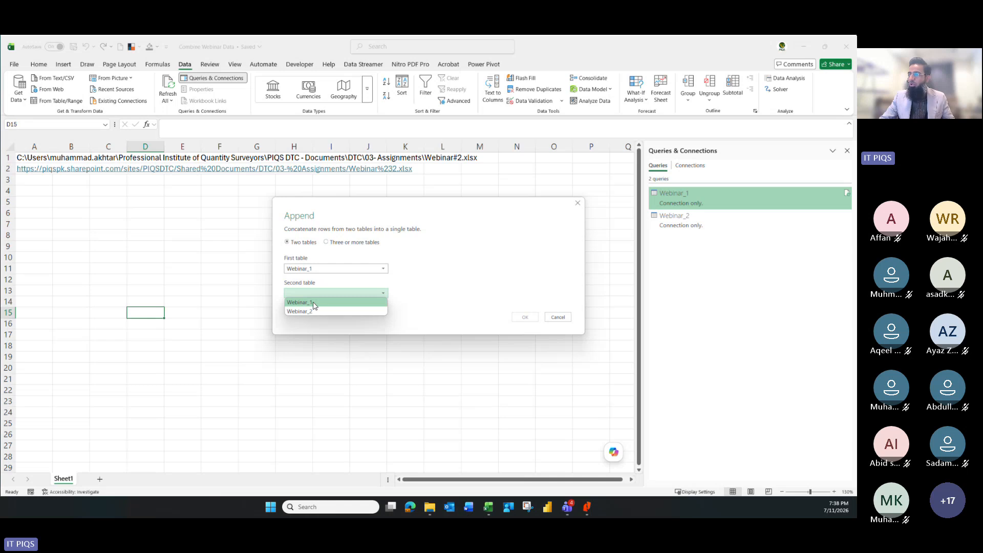
{"action": "left_click", "coordinate": [312, 311]}
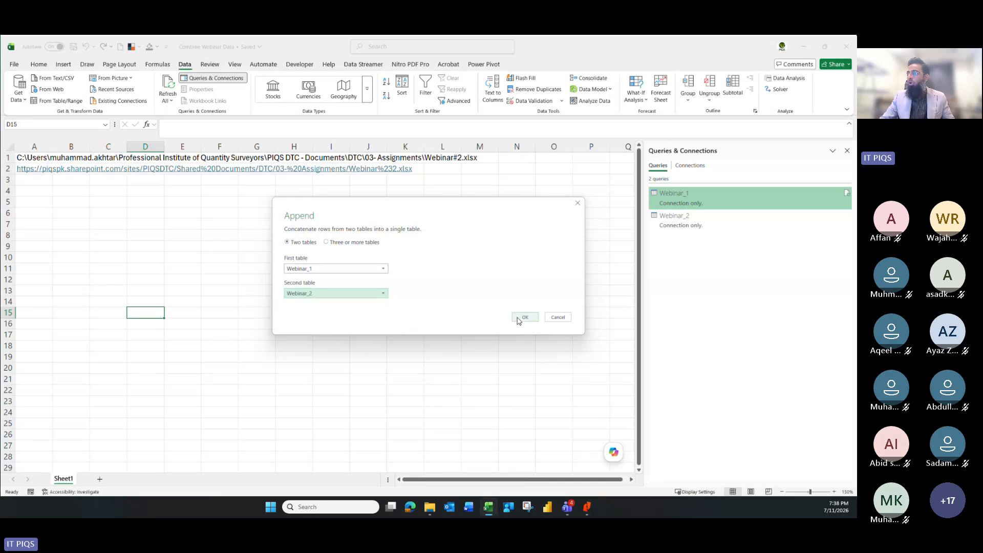
{"action": "left_click", "coordinate": [518, 320]}
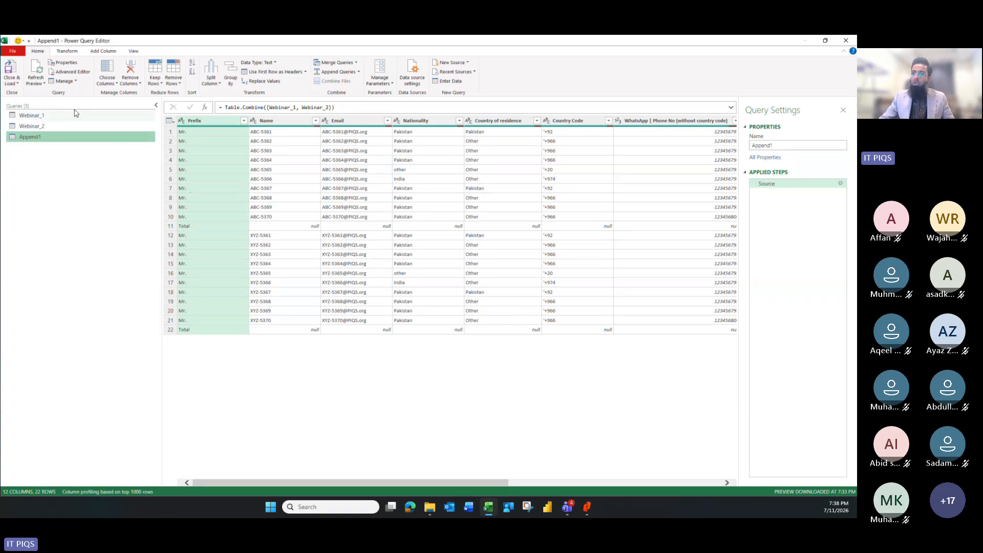
- Load the appended query as a table on a new worksheet
{"action": "left_click", "coordinate": [11, 84]}
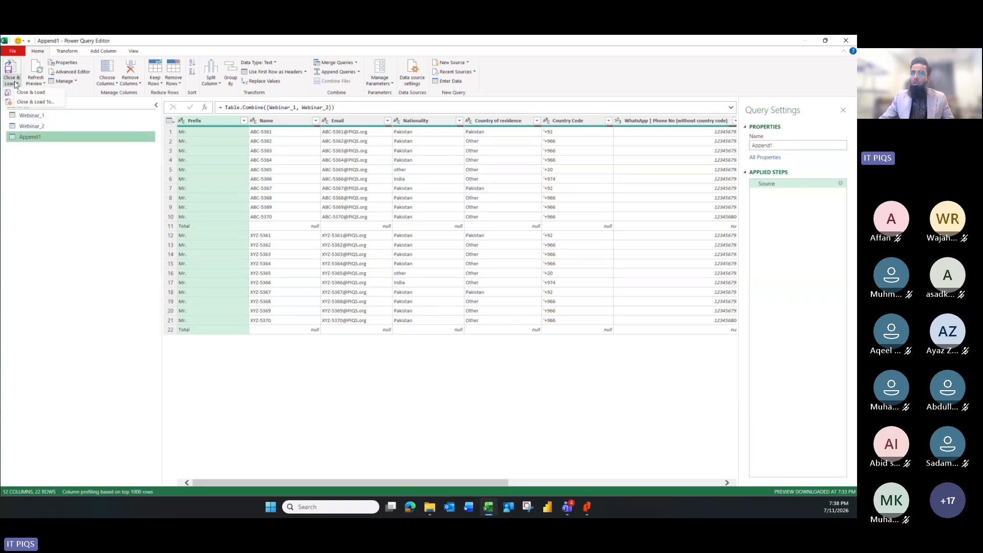
{"action": "left_click", "coordinate": [31, 103]}
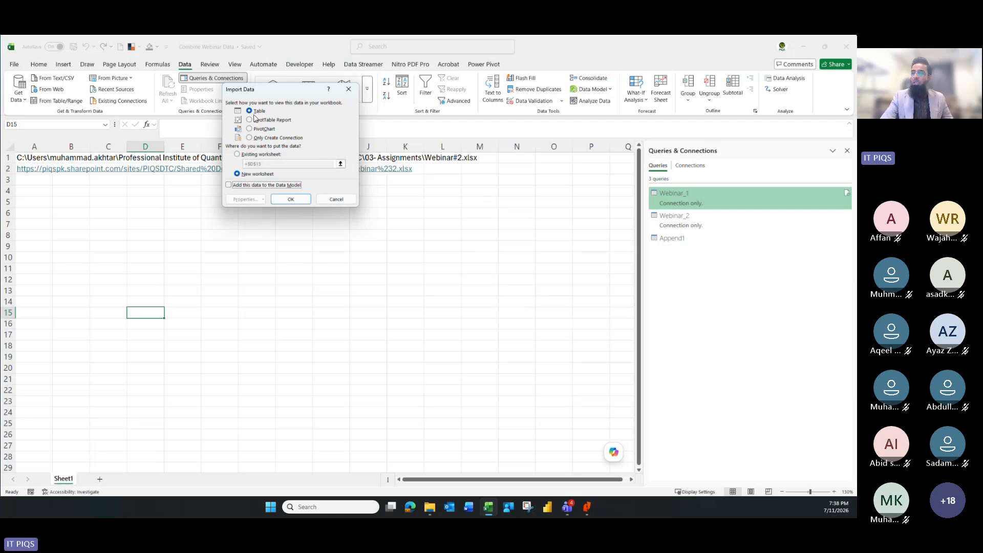
{"action": "left_click", "coordinate": [290, 198]}
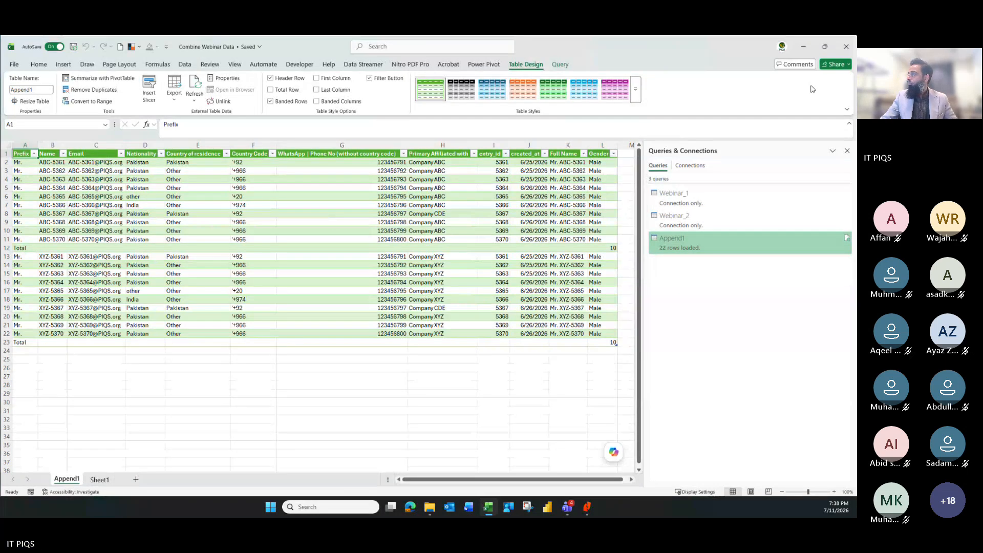
- Close the Queries & Connections pane and apply the PIQS theme colors to the workbook
{"action": "left_click", "coordinate": [846, 151]}
{"action": "left_click", "coordinate": [188, 222]}
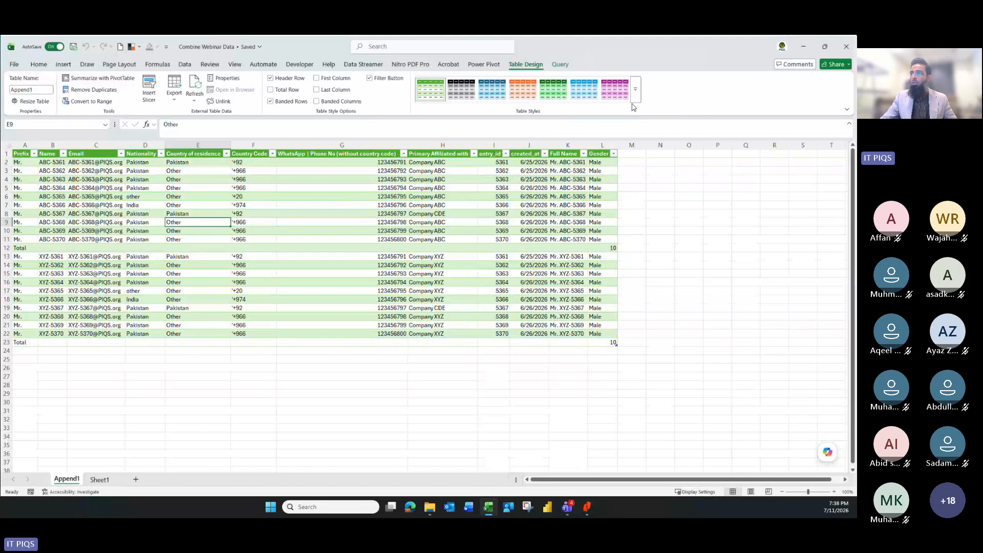
{"action": "left_click", "coordinate": [139, 46]}
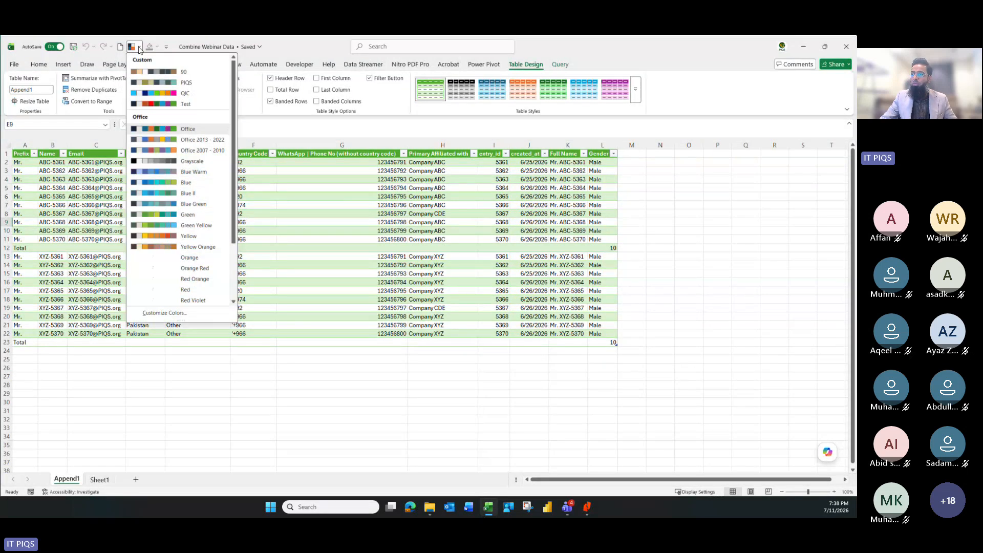
{"action": "left_click", "coordinate": [163, 81]}
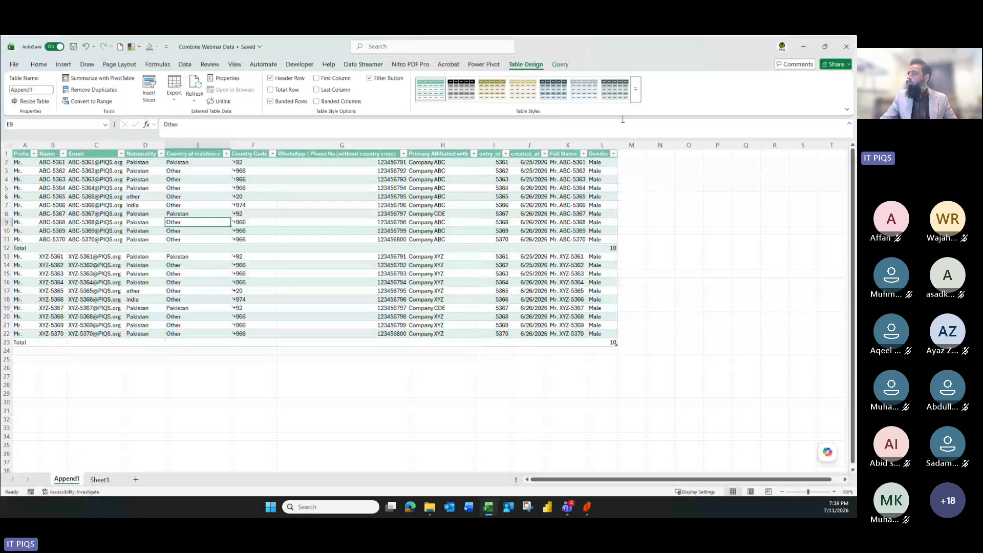
- Apply a light table style with cell borders and dark green banded rows to the Append1 table
{"action": "left_click", "coordinate": [636, 92]}
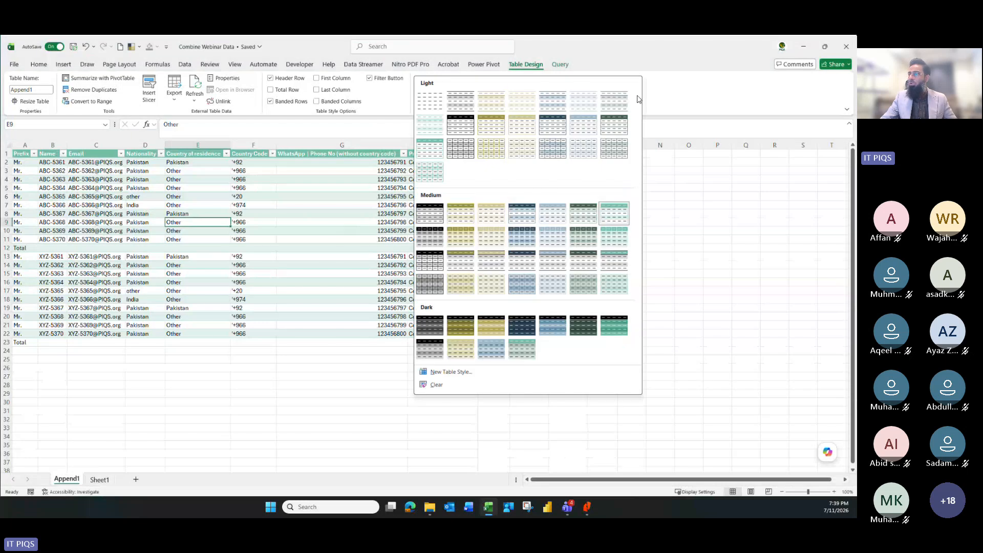
{"action": "left_click", "coordinate": [552, 149]}
{"action": "left_click", "coordinate": [496, 96]}
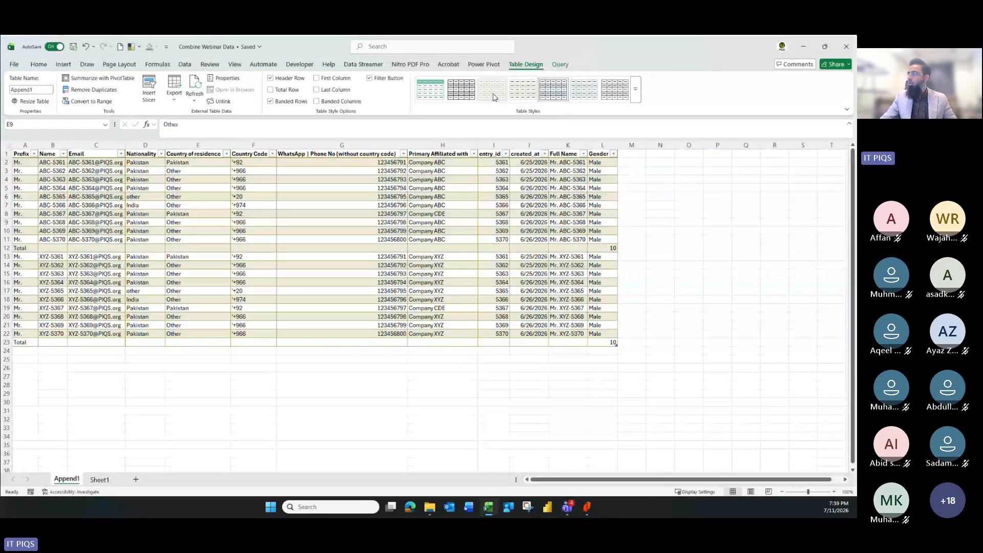
{"action": "left_click", "coordinate": [621, 96]}
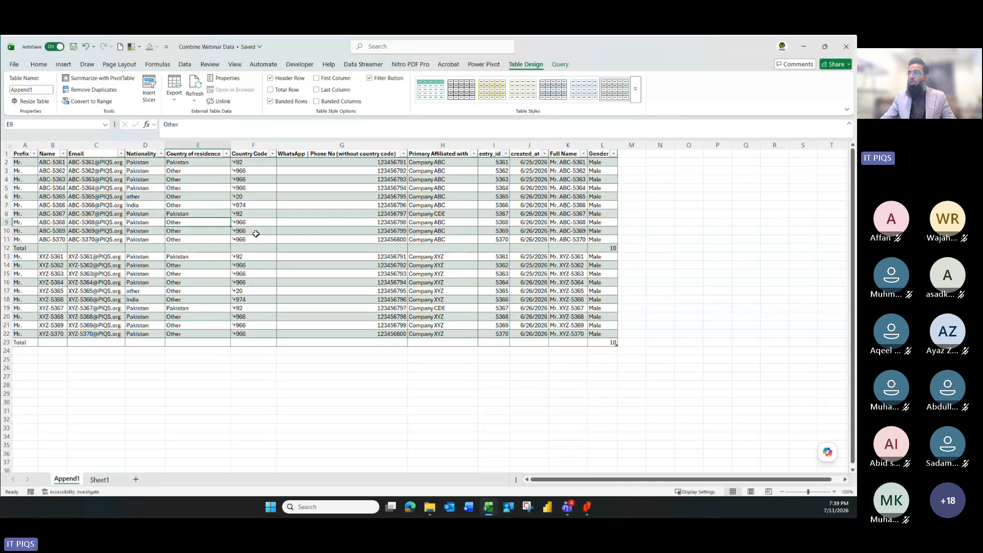
{"action": "left_click", "coordinate": [698, 290]}
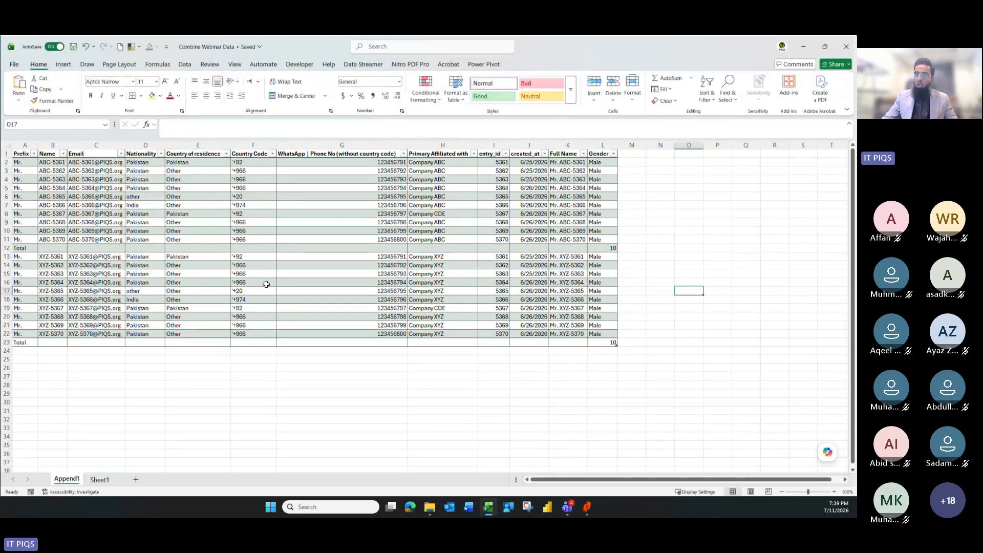
- Highlight the two Total rows within the appended table for inspection
{"action": "left_click", "coordinate": [10, 247]}
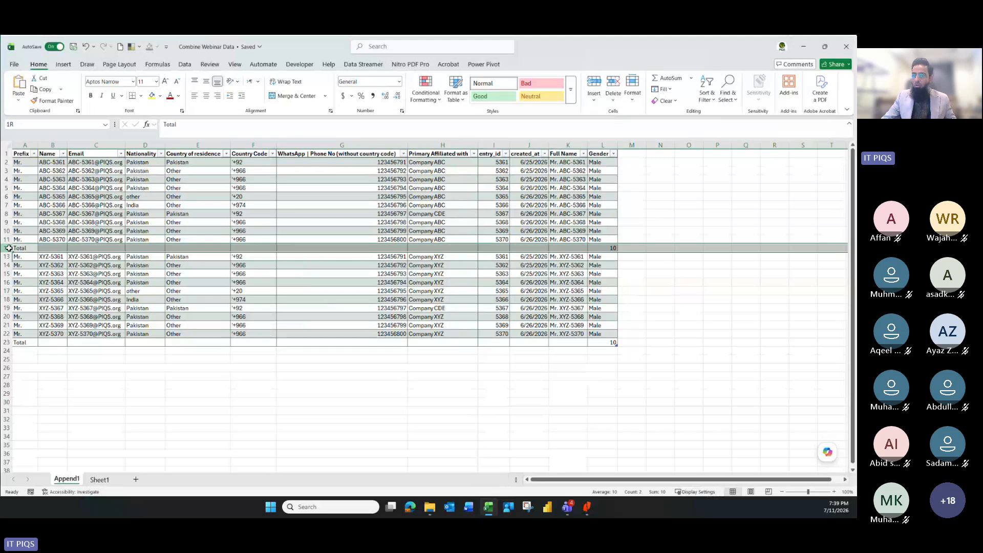
{"action": "left_click", "coordinate": [7, 342], "text": "ctrl"}
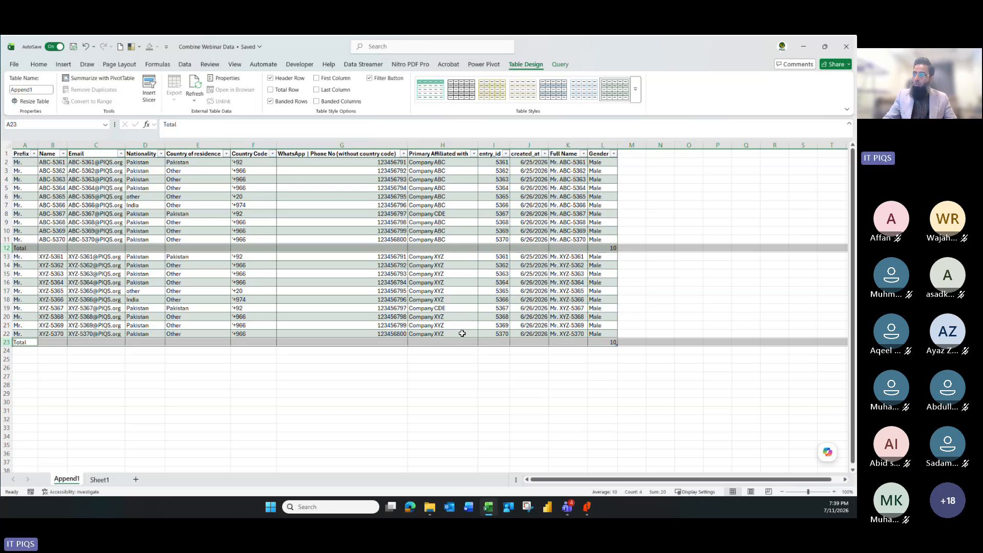
{"action": "left_click", "coordinate": [394, 385]}
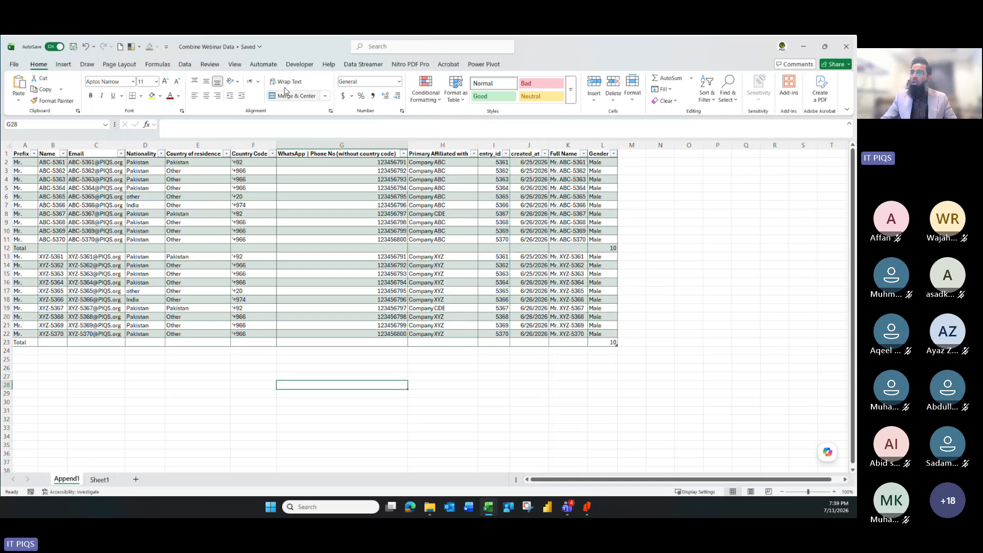
- Open the Power Query Editor and remove the 1 bottom row, the Total row, from the Webinar_1 query
{"action": "left_click", "coordinate": [185, 65]}
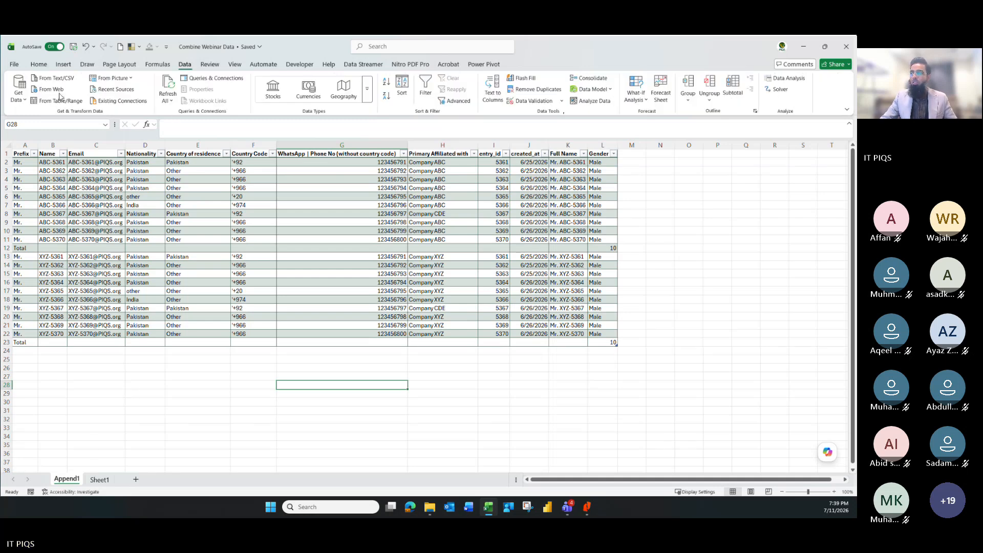
{"action": "left_click", "coordinate": [19, 91]}
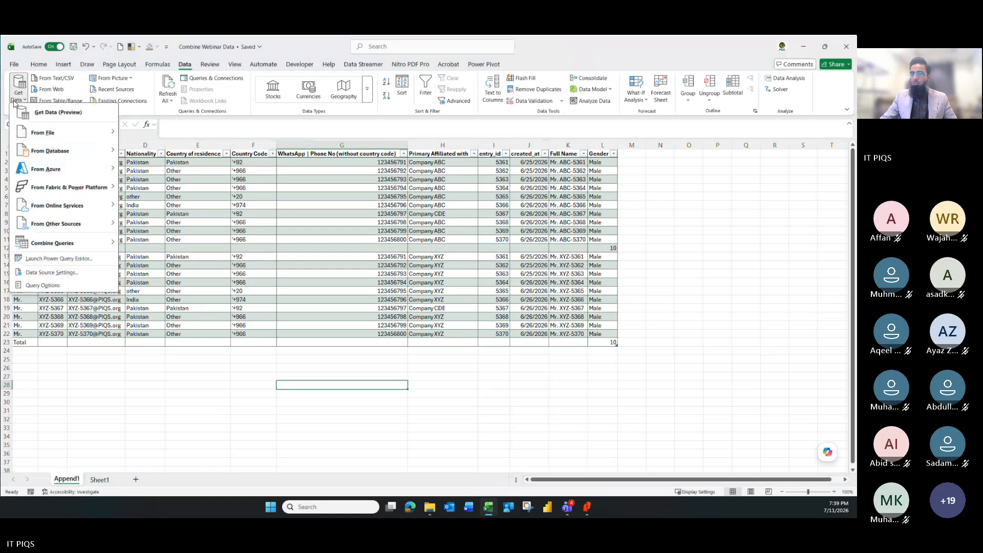
{"action": "left_click", "coordinate": [58, 260]}
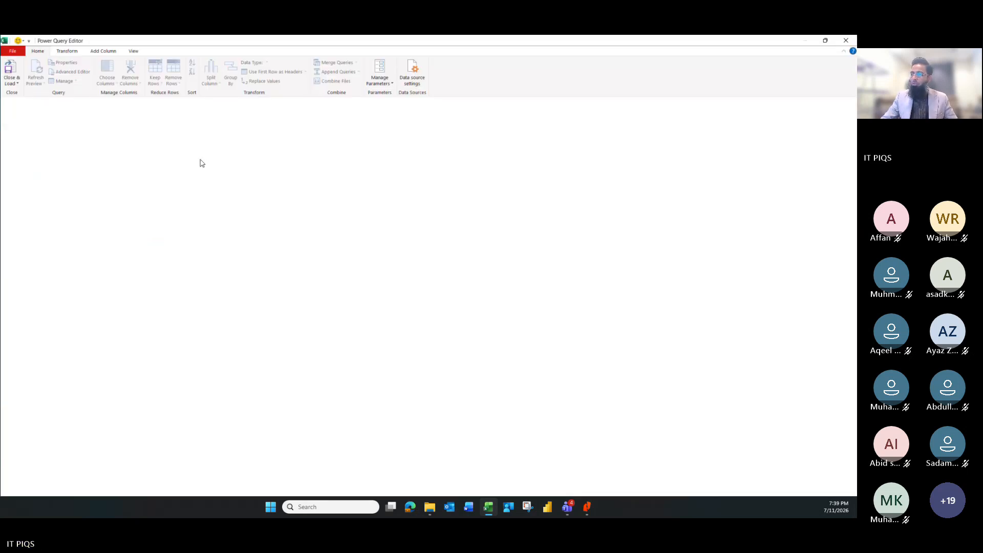
{"action": "left_click", "coordinate": [30, 116]}
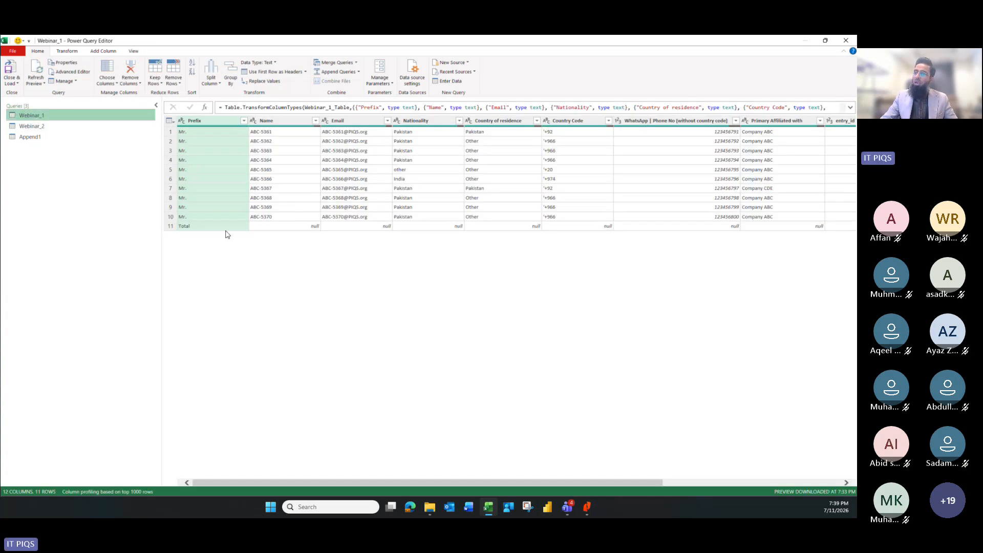
{"action": "left_click", "coordinate": [170, 227]}
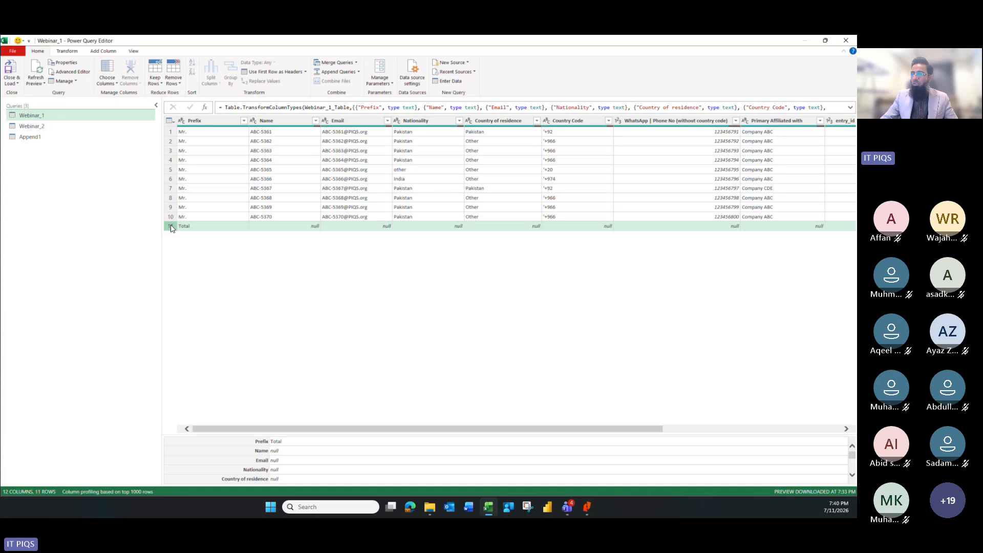
{"action": "left_click", "coordinate": [177, 85]}
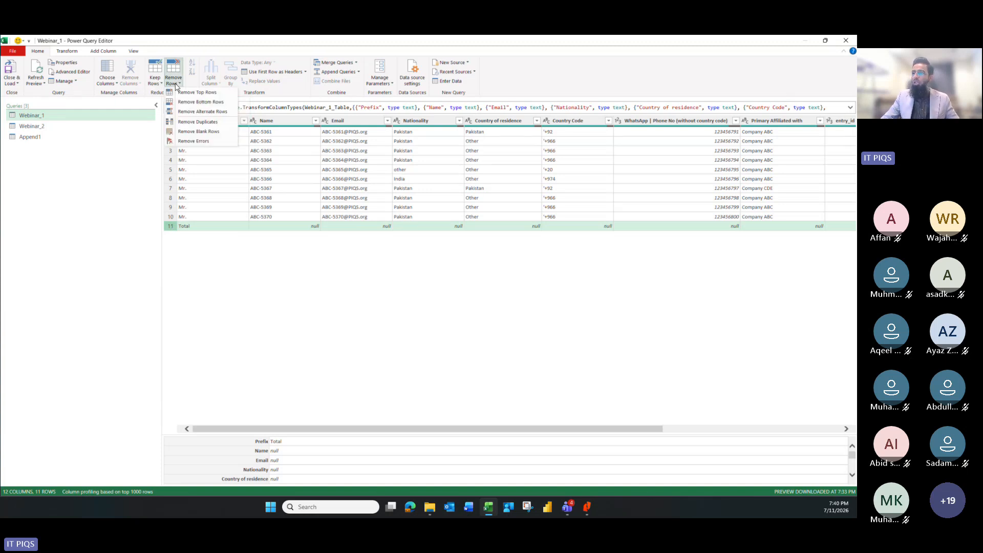
{"action": "left_click", "coordinate": [207, 102]}
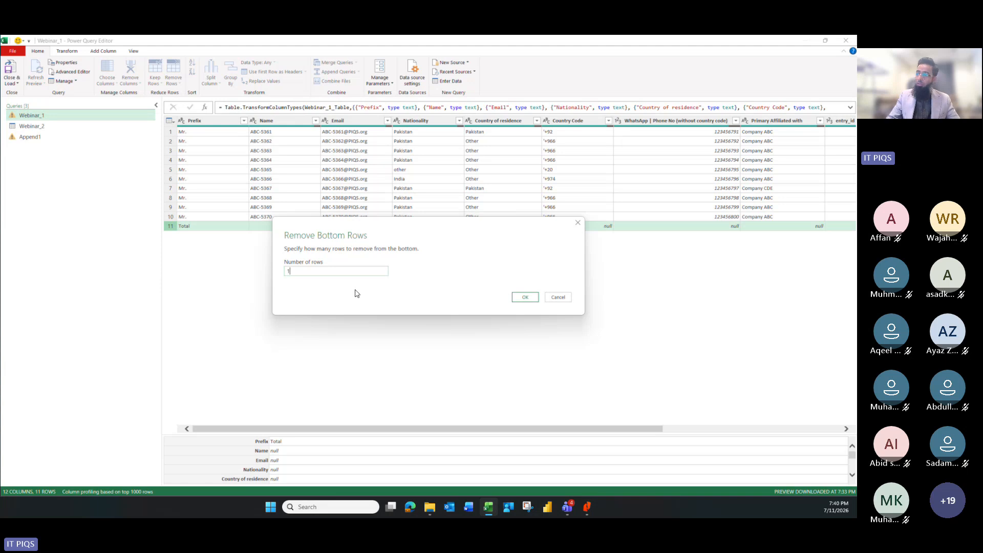
{"action": "type", "text": "1"}
{"action": "key", "text": "Return"}
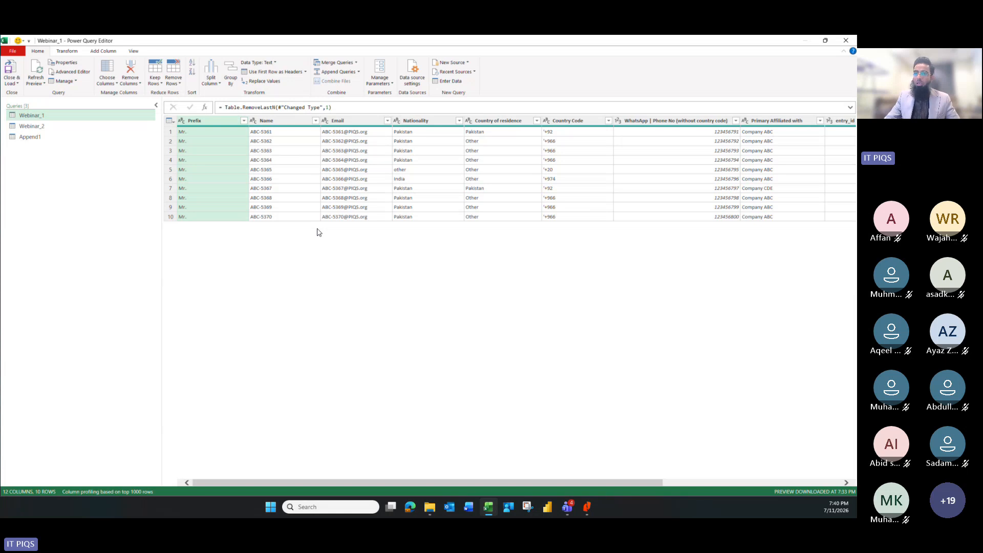
- Remove the 1 bottom row, the Total row, from the Webinar_2 query
{"action": "left_click", "coordinate": [55, 128]}
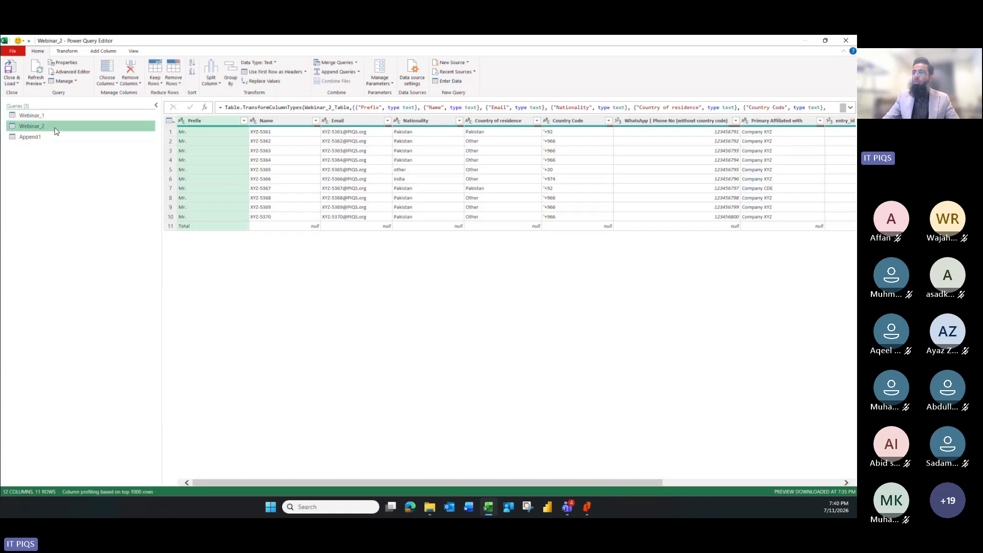
{"action": "left_click", "coordinate": [173, 78]}
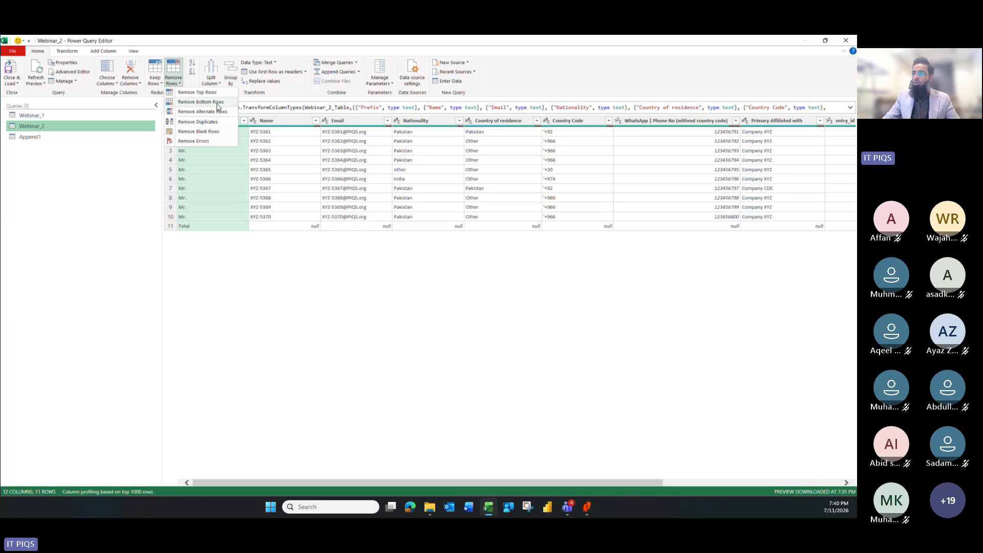
{"action": "left_click", "coordinate": [217, 104]}
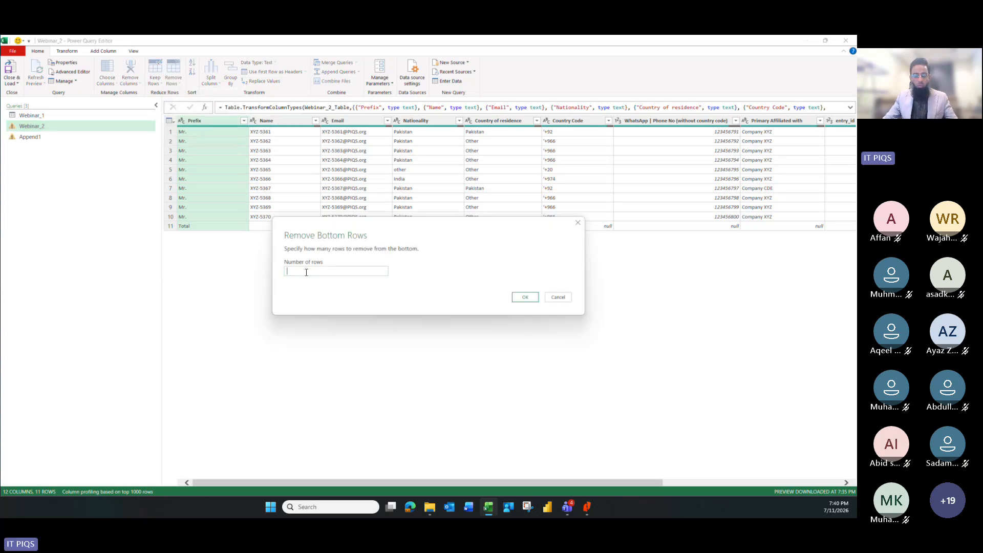
{"action": "type", "text": "1"}
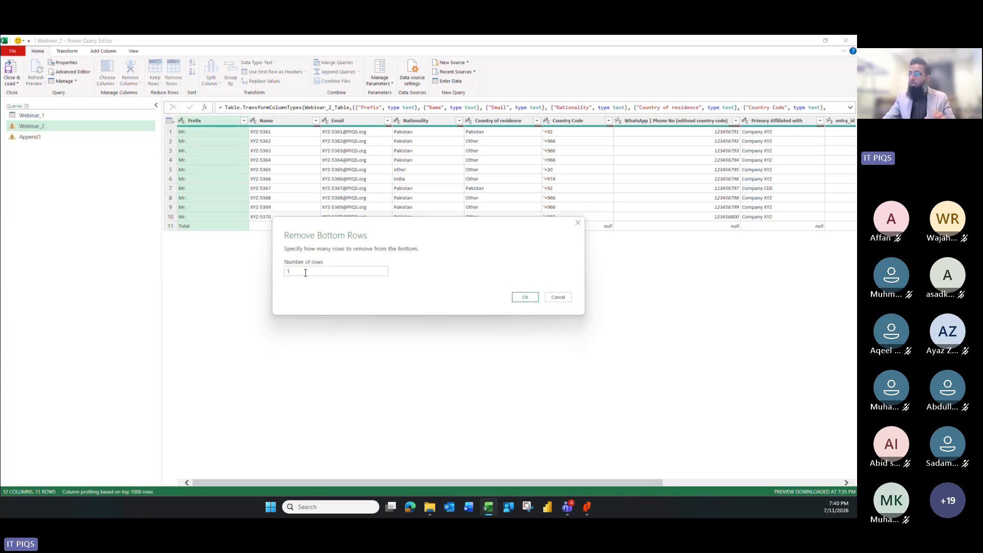
{"action": "left_click", "coordinate": [525, 297]}
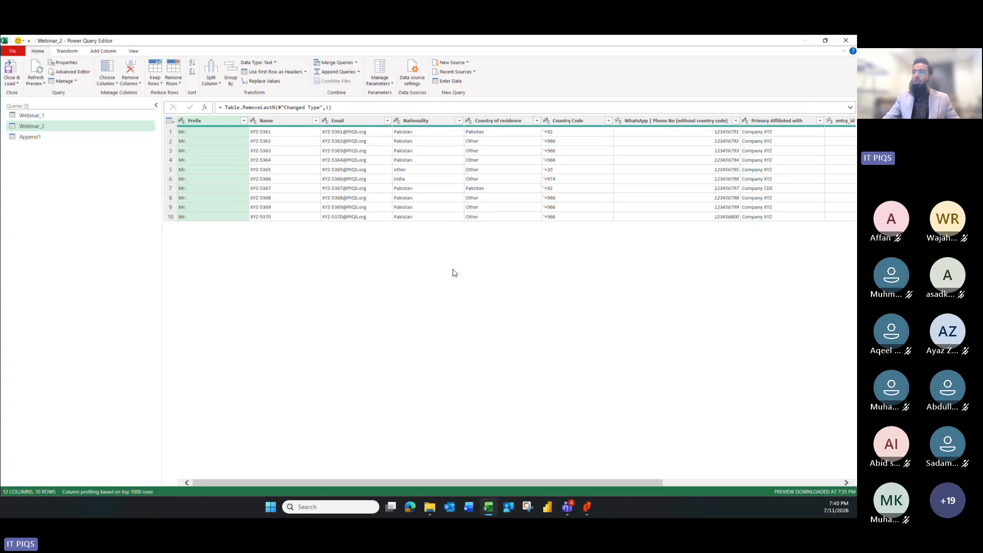
- Check the Append1 query, close and load the changes to the worksheet, and save the workbook
{"action": "left_click", "coordinate": [41, 137]}
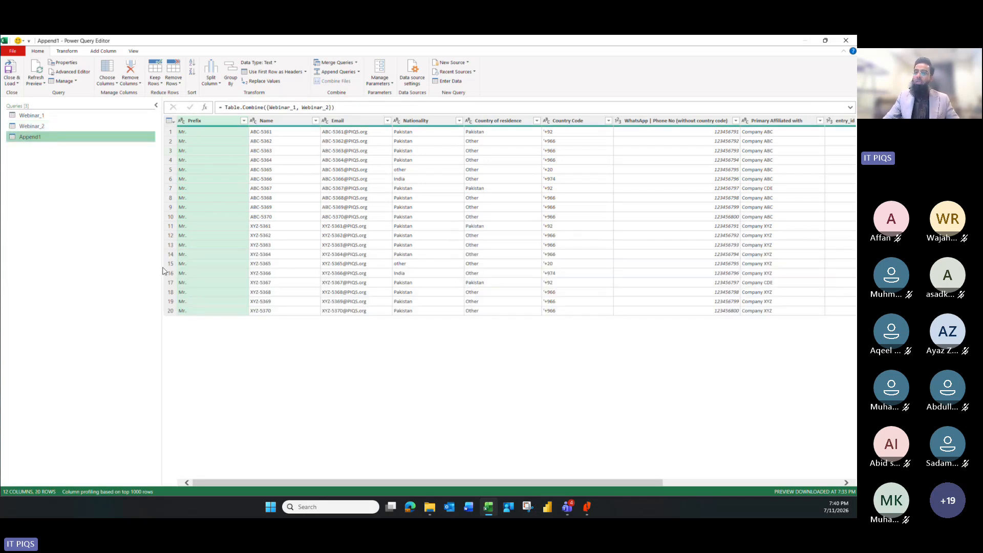
{"action": "left_click", "coordinate": [12, 82]}
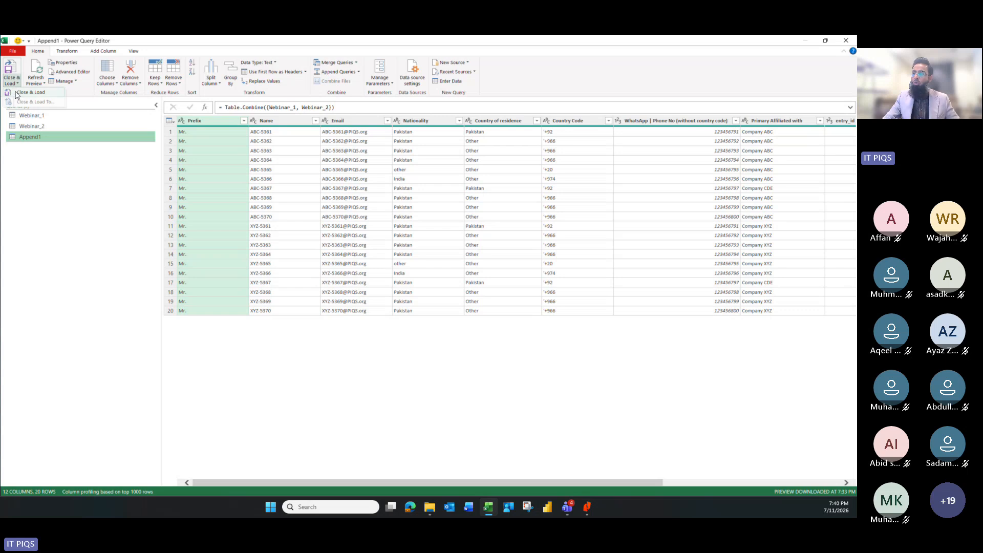
{"action": "left_click", "coordinate": [19, 93]}
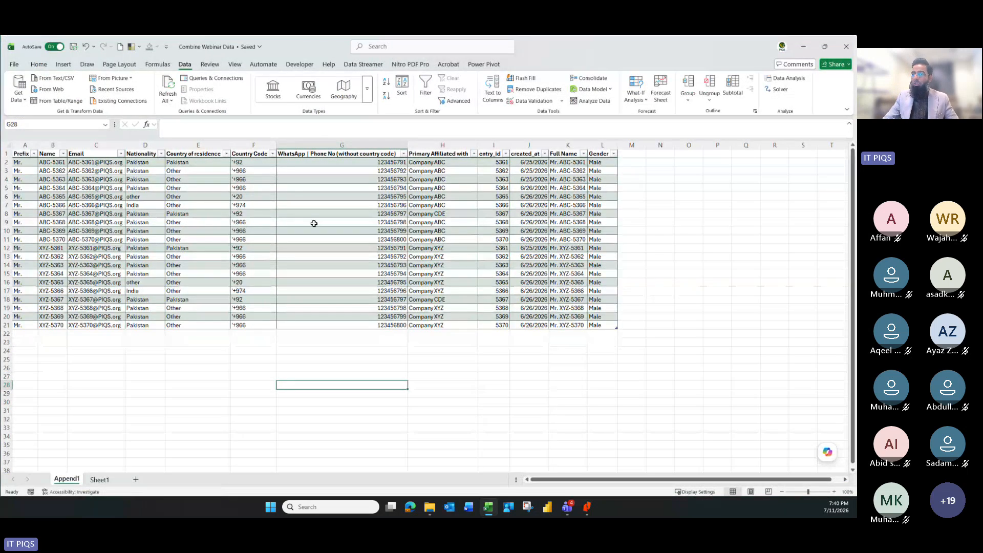
{"action": "left_click", "coordinate": [137, 239]}
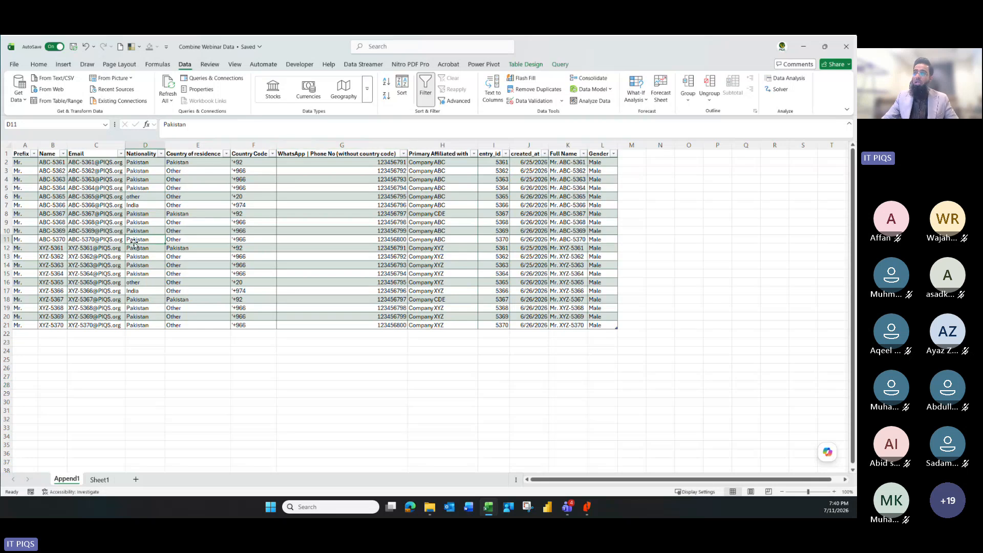
{"action": "left_click", "coordinate": [73, 47]}
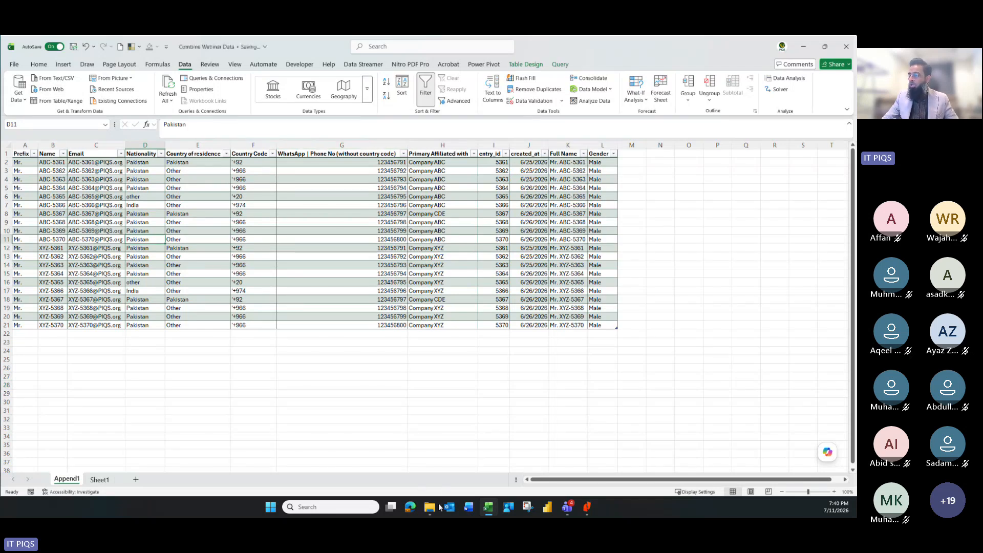
- Open the Webinar#1 workbook from the 03- Assignments folder, examine its Total row and registration records, and close it
{"action": "left_click", "coordinate": [430, 506]}
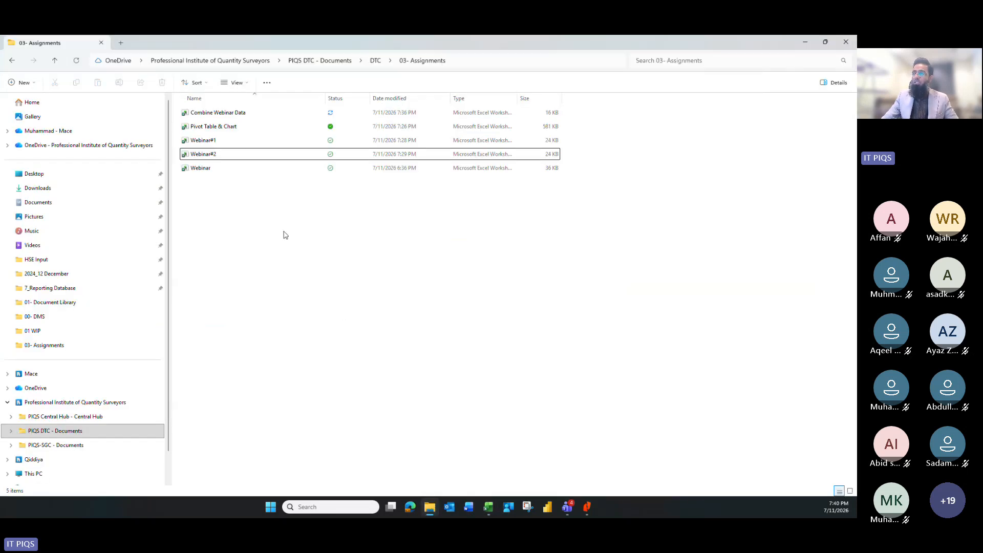
{"action": "left_click", "coordinate": [229, 143]}
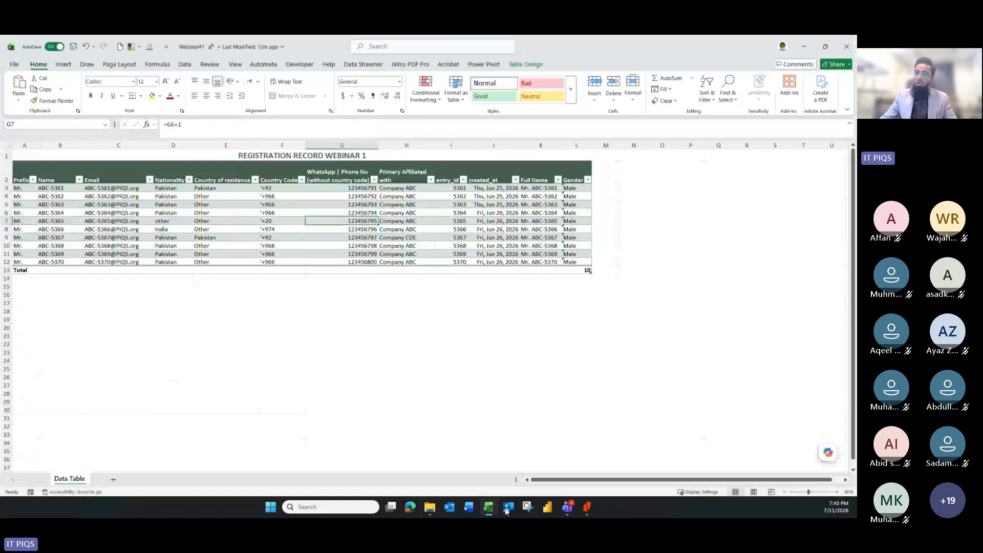
{"action": "left_click", "coordinate": [87, 268]}
{"action": "left_click", "coordinate": [44, 270]}
{"action": "left_click", "coordinate": [24, 271]}
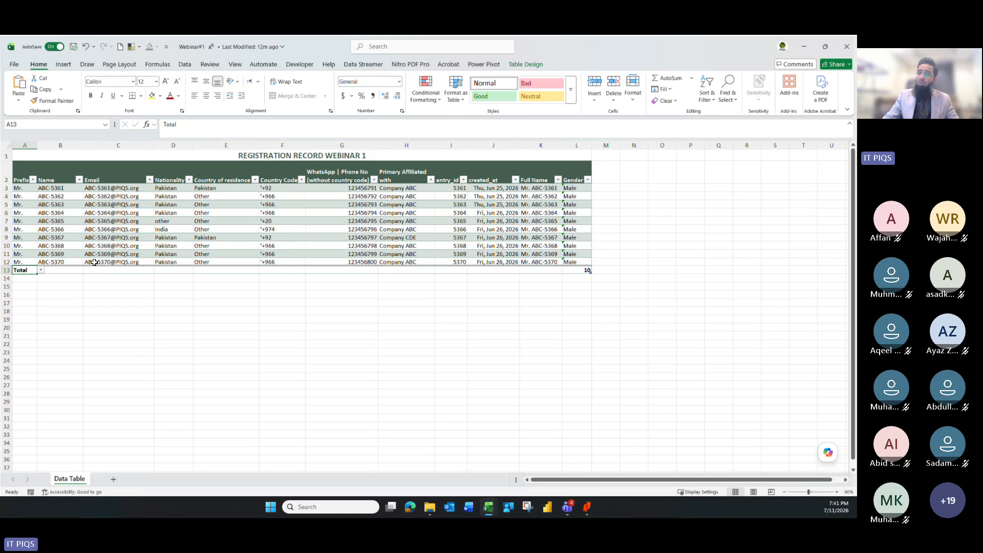
{"action": "left_click_drag", "start_coordinate": [31, 188], "coordinate": [582, 270]}
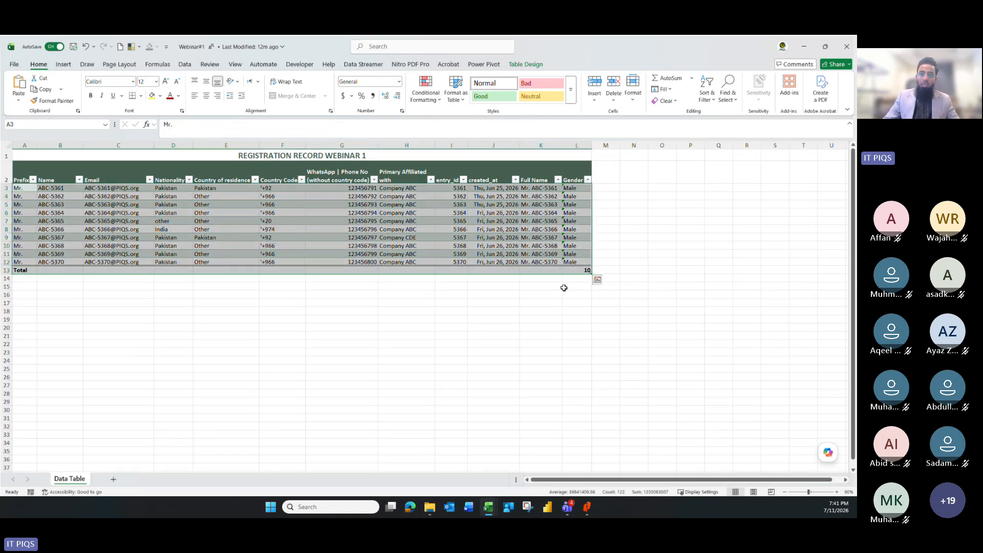
{"action": "left_click", "coordinate": [376, 222]}
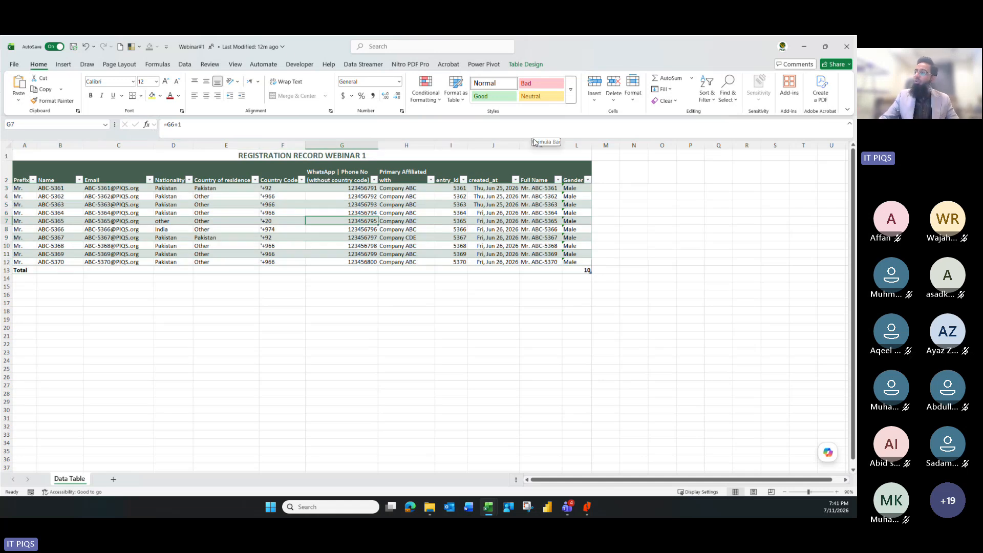
{"action": "left_click", "coordinate": [825, 48]}
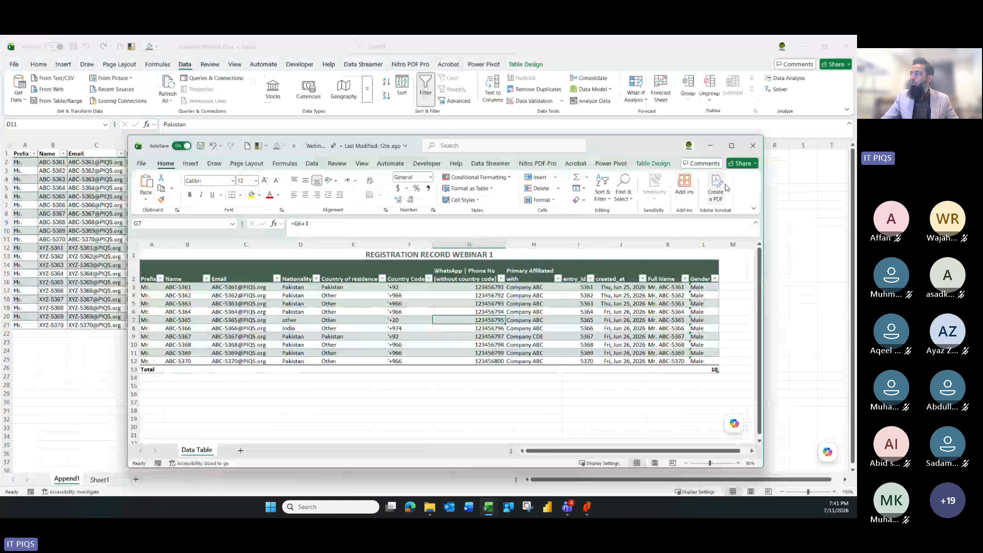
{"action": "left_click", "coordinate": [753, 147]}
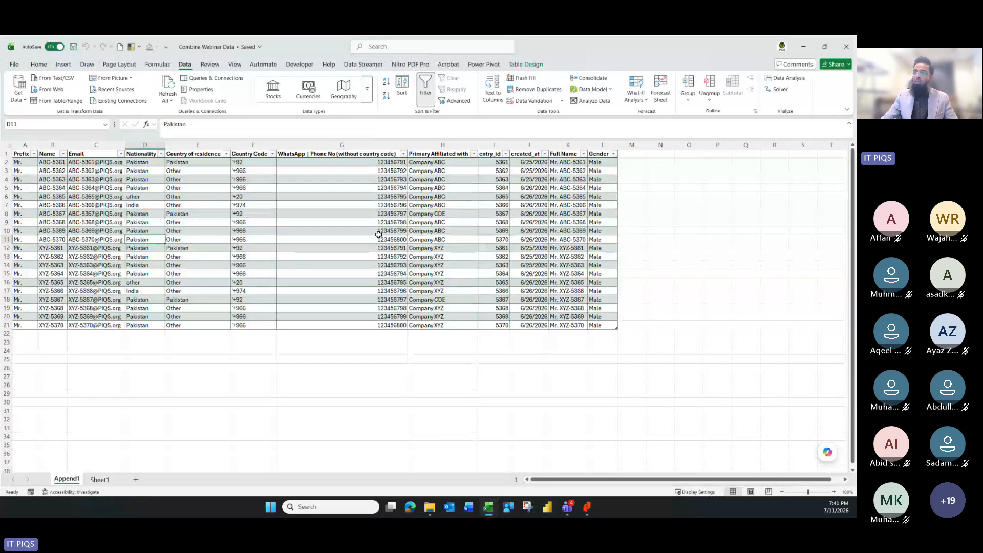
- Delete worksheet rows 11 to 16 from the appended table on the Append1 sheet
{"action": "left_click", "coordinate": [252, 205]}
{"action": "left_click_drag", "start_coordinate": [7, 239], "coordinate": [18, 282]}
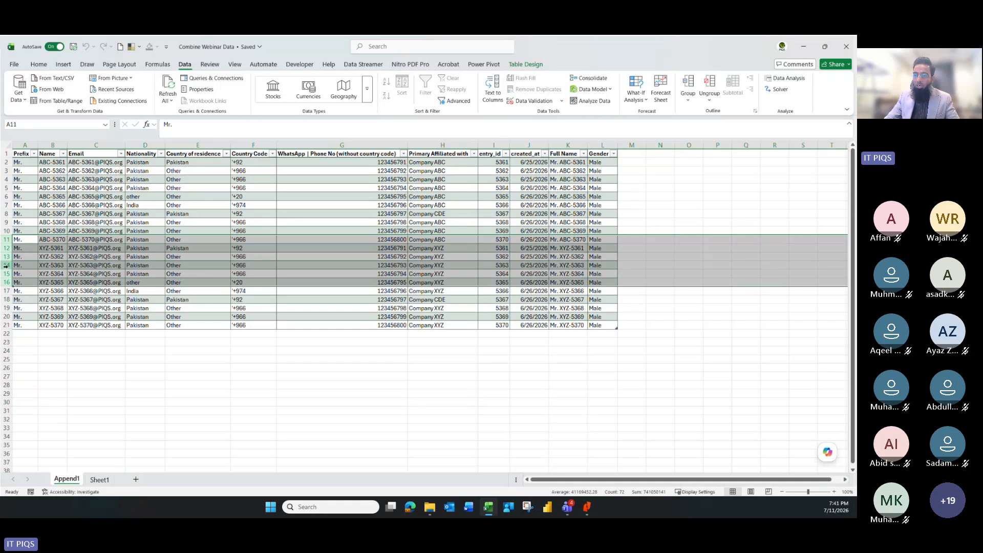
{"action": "right_click", "coordinate": [8, 265]}
{"action": "left_click", "coordinate": [34, 369]}
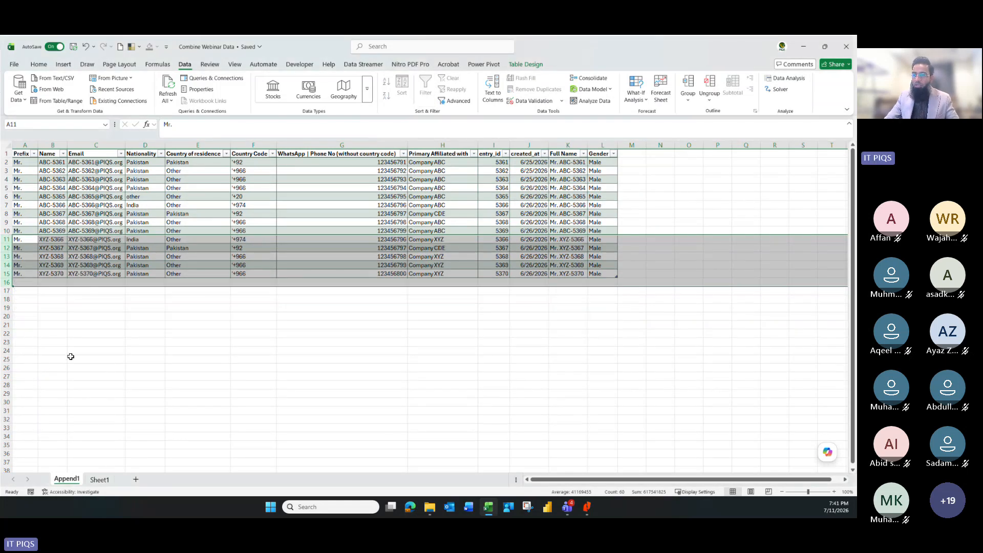
{"action": "left_click", "coordinate": [140, 353]}
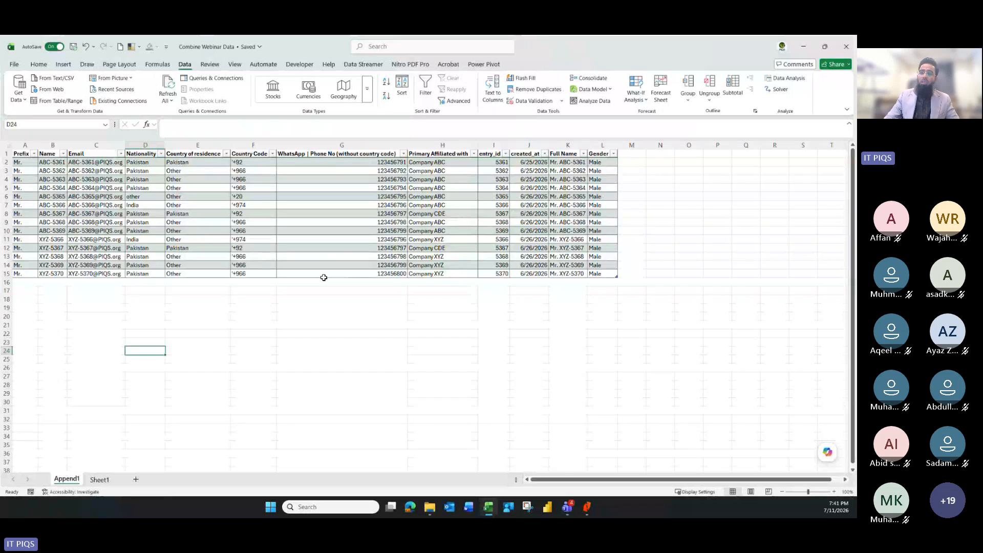
- Refresh all workbook data to restore the deleted rows and check the records where the two webinars meet
{"action": "left_click", "coordinate": [168, 98]}
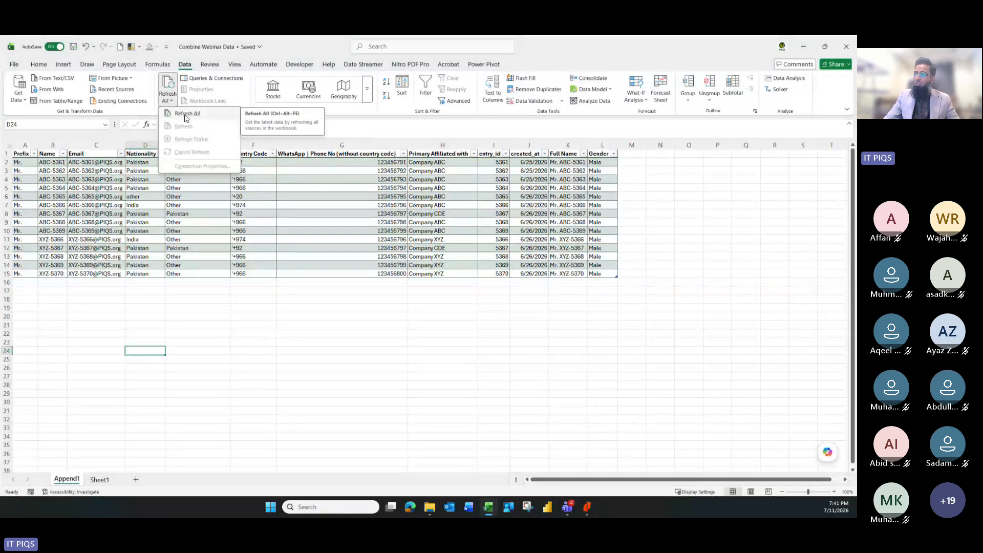
{"action": "left_click", "coordinate": [186, 115]}
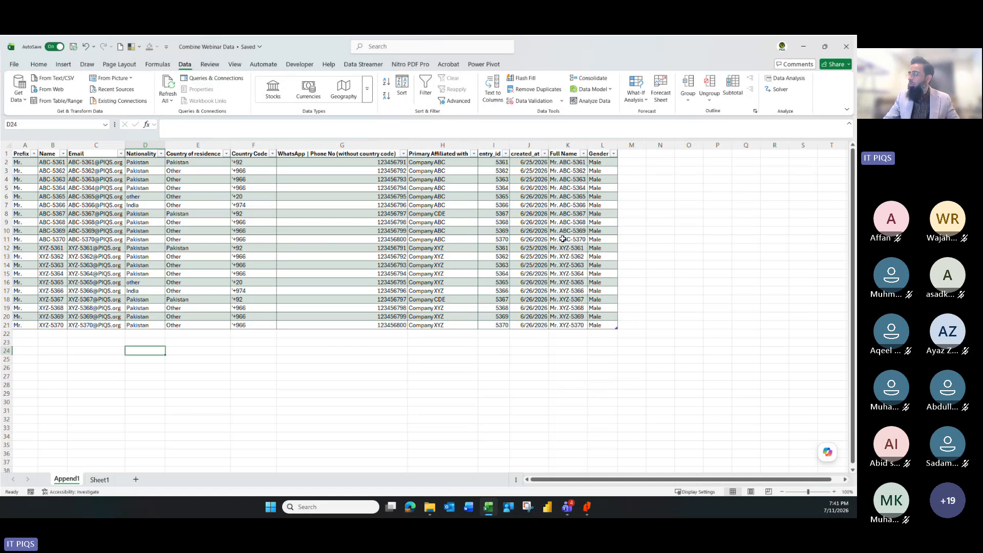
{"action": "left_click_drag", "start_coordinate": [594, 248], "coordinate": [387, 239]}
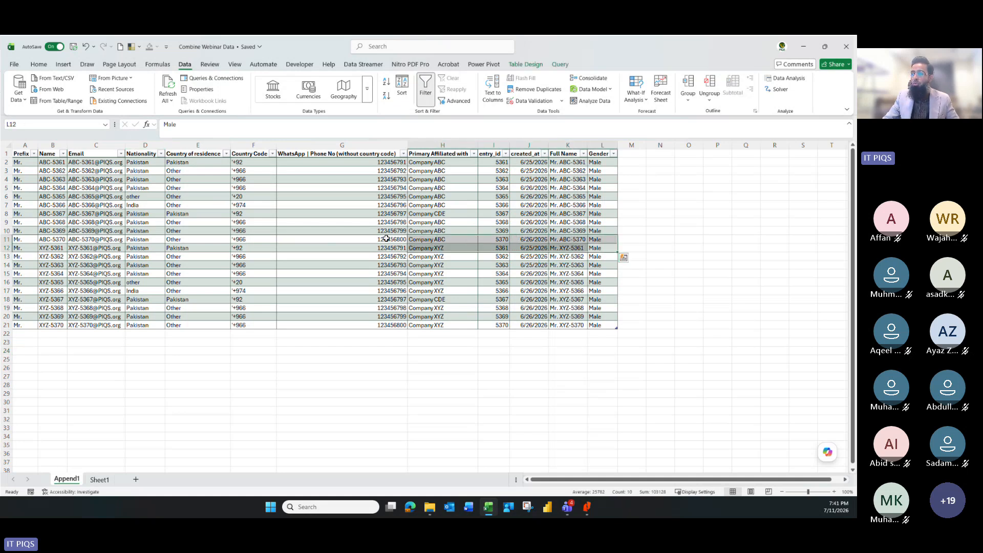
{"action": "left_click", "coordinate": [194, 256]}
- Overwrite cells C10 to G16 of the appended table with the text ABC
{"action": "left_click_drag", "start_coordinate": [4, 228], "coordinate": [4, 259]}
{"action": "left_click_drag", "start_coordinate": [100, 230], "coordinate": [290, 278]}
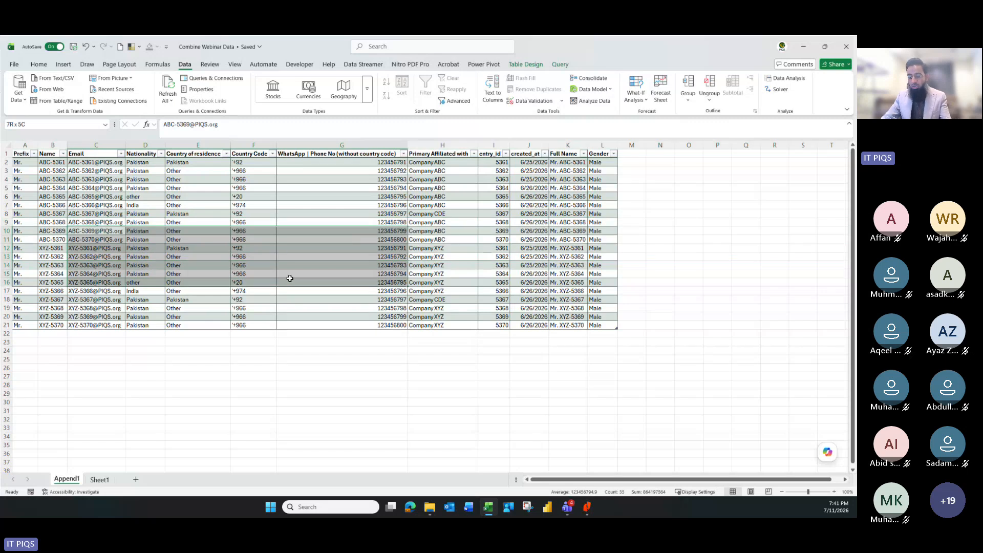
{"action": "key", "text": "Delete"}
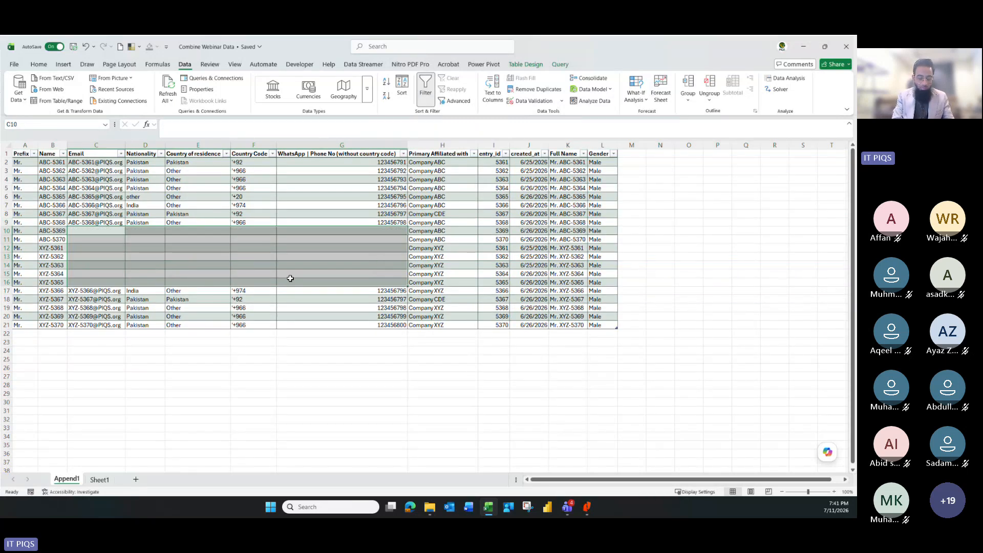
{"action": "type", "text": "ABC"}
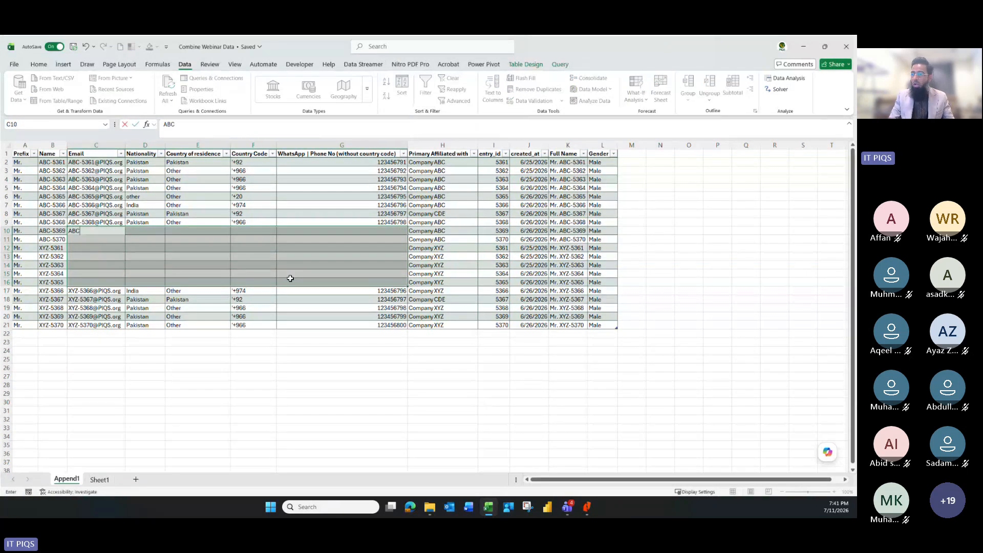
{"action": "key", "text": "ctrl+Return"}
{"action": "left_click", "coordinate": [378, 358]}
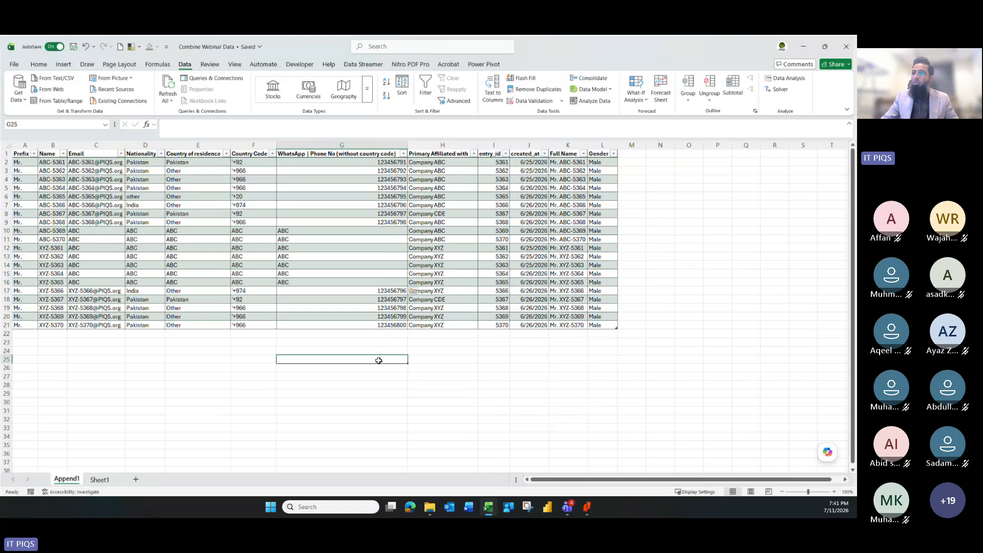
- Refresh the query table to replace the overwritten cells with source data, and check both webinars' entries in the Name column
{"action": "left_click", "coordinate": [168, 86]}
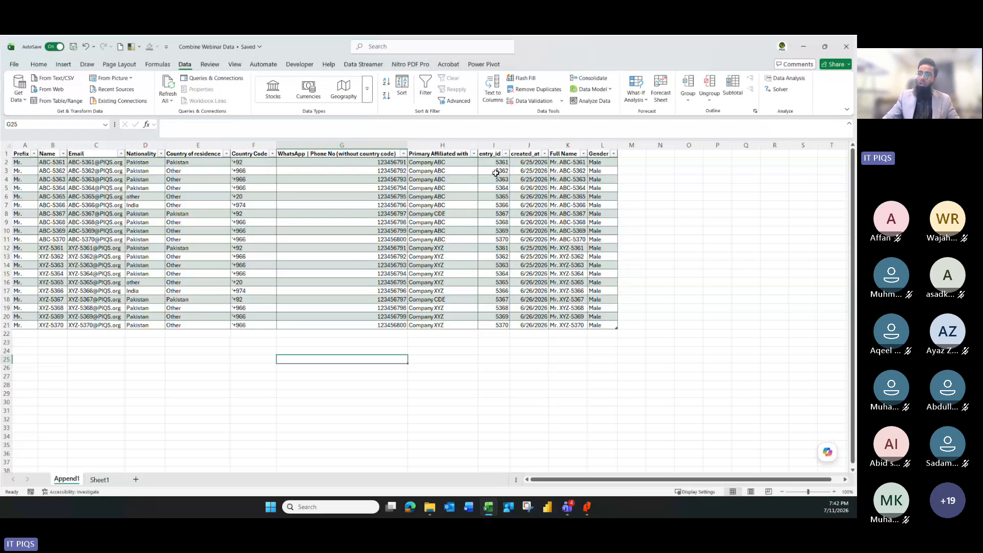
{"action": "left_click", "coordinate": [187, 221]}
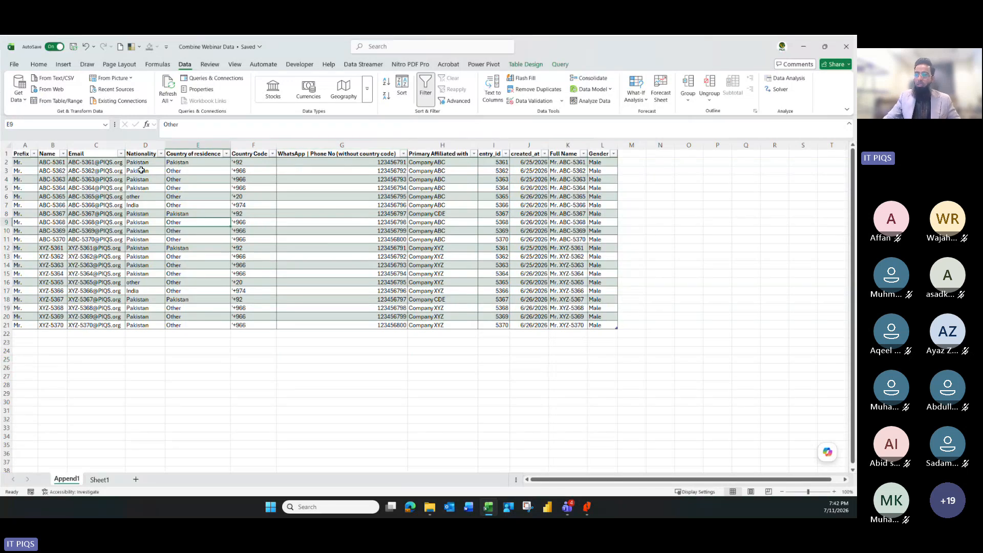
{"action": "left_click", "coordinate": [54, 164]}
{"action": "left_click_drag", "start_coordinate": [54, 164], "coordinate": [45, 331]}
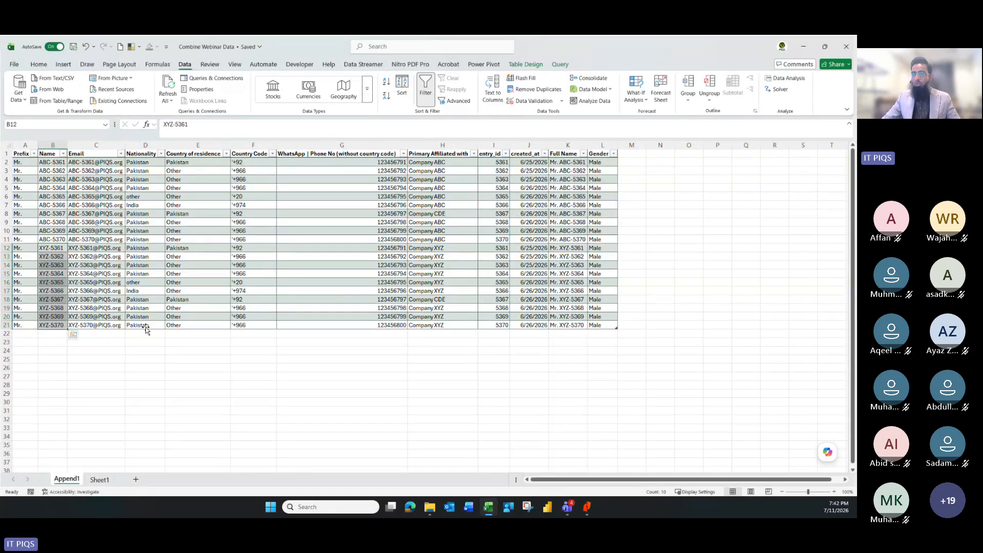
{"action": "left_click", "coordinate": [168, 286]}
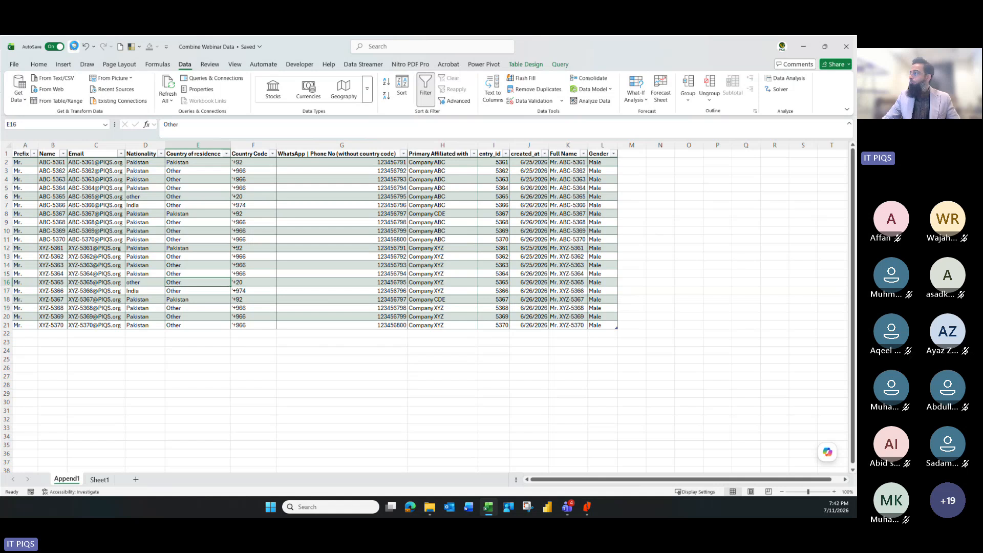
- Launch the Power Query Editor and review the columns of the Webinar_1 query through to Gender
{"action": "left_click", "coordinate": [22, 98]}
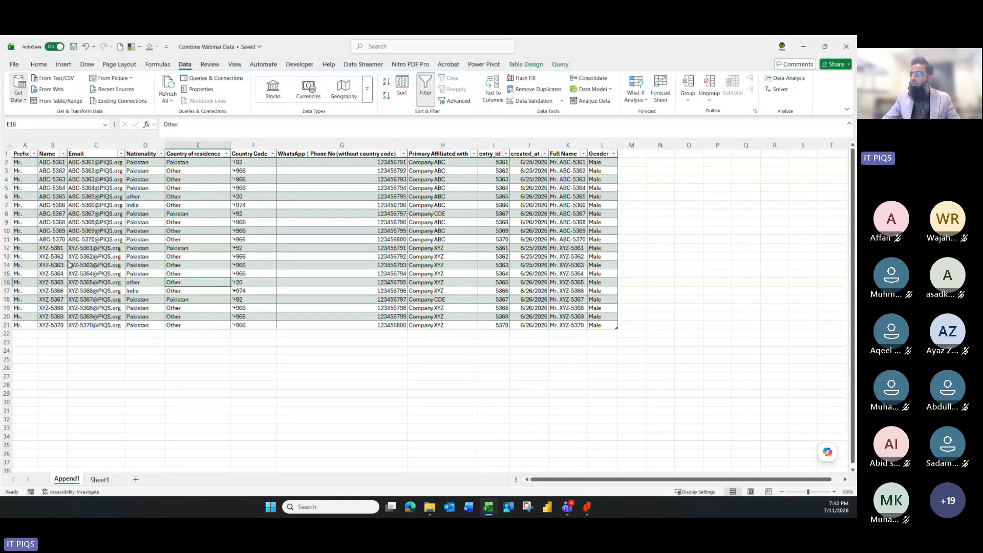
{"action": "left_click", "coordinate": [70, 265]}
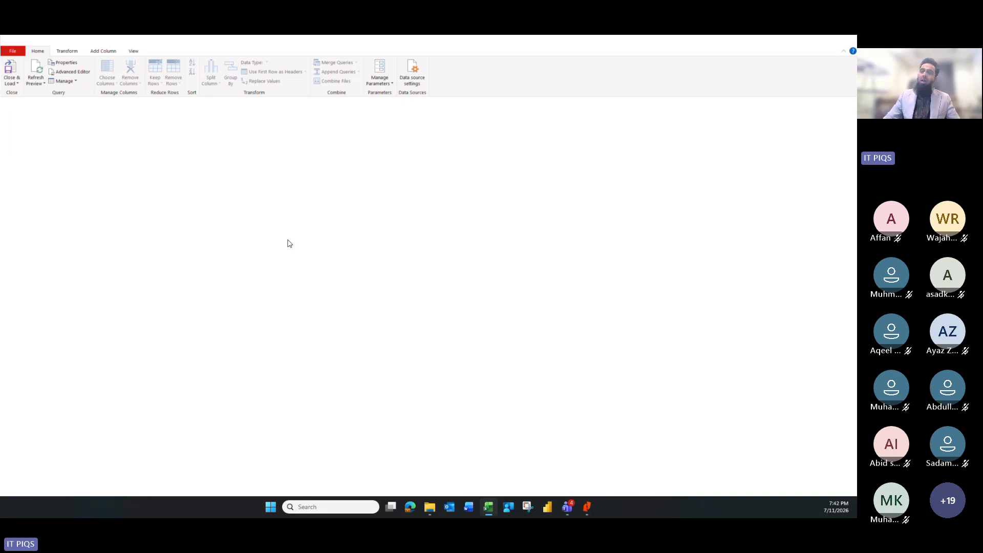
{"action": "left_click", "coordinate": [59, 117]}
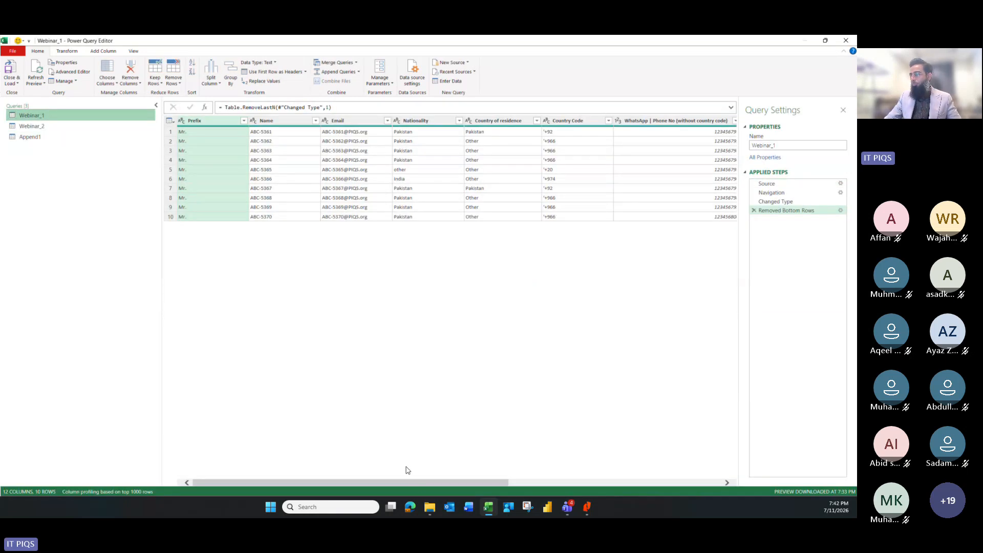
{"action": "left_click_drag", "start_coordinate": [421, 482], "coordinate": [635, 484]}
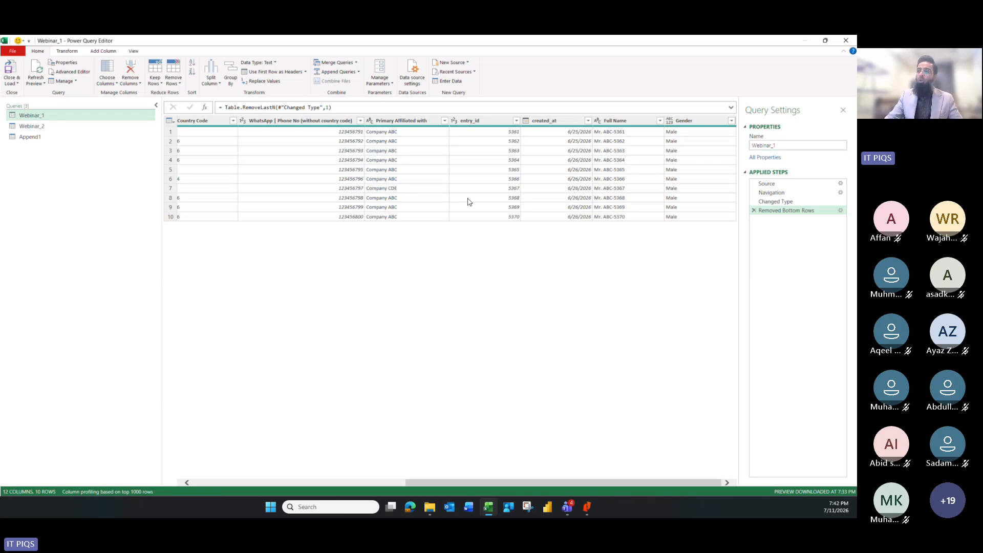
{"action": "left_click", "coordinate": [31, 119]}
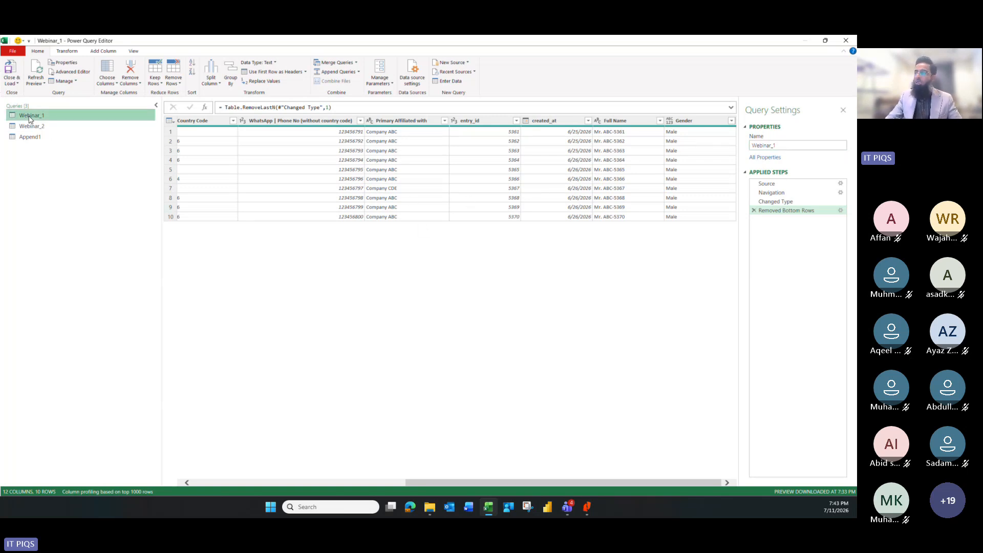
{"action": "left_click", "coordinate": [470, 484]}
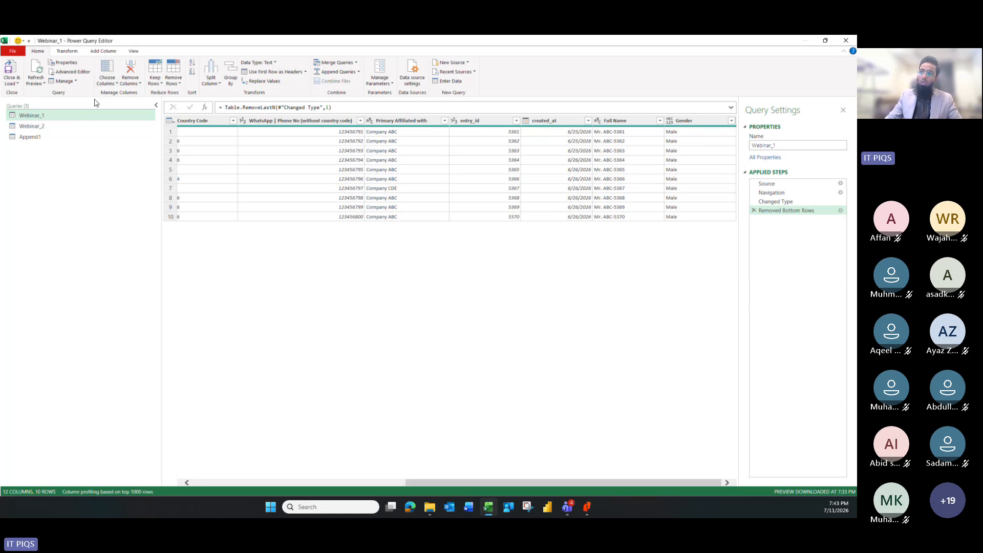
- Add a custom column named Event with the formula "Webinar-01" to the Webinar_1 query
{"action": "left_click", "coordinate": [94, 52]}
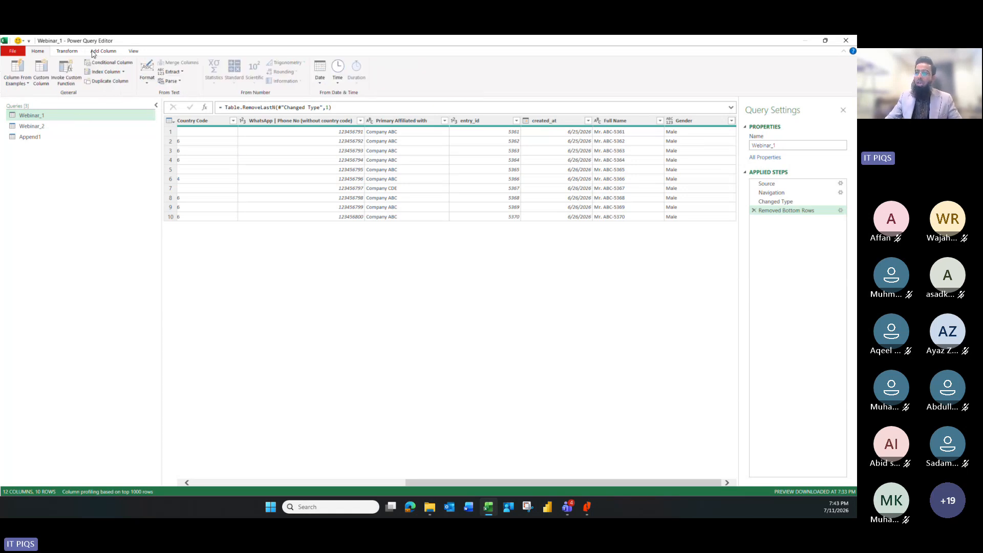
{"action": "left_click", "coordinate": [42, 73]}
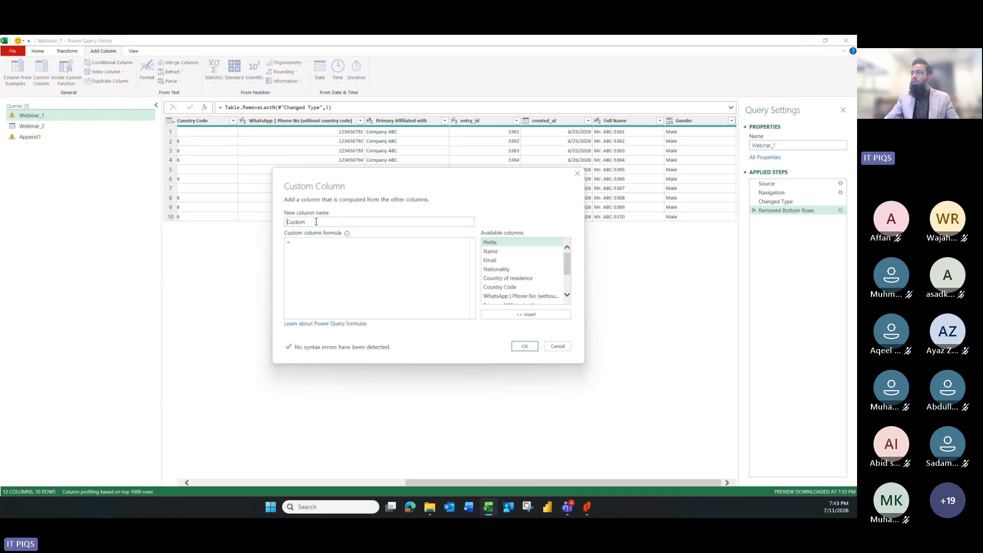
{"action": "double_click", "coordinate": [315, 222]}
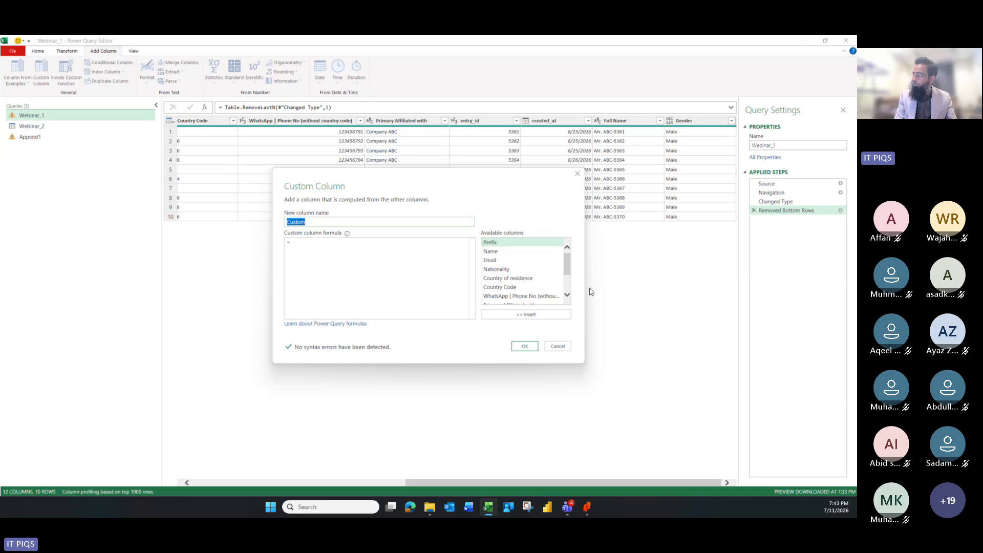
{"action": "type", "text": "Event"}
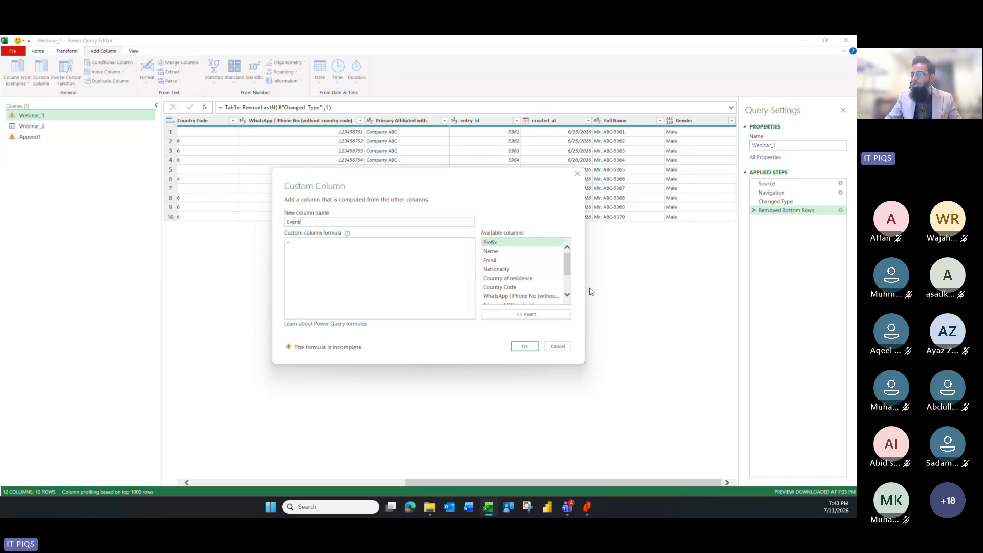
{"action": "type", "text": "\"\""}
{"action": "type", "text": "Webinar"}
{"action": "type", "text": "01"}
{"action": "key", "text": "Left"}
{"action": "key", "text": "Left"}
{"action": "type", "text": "-"}
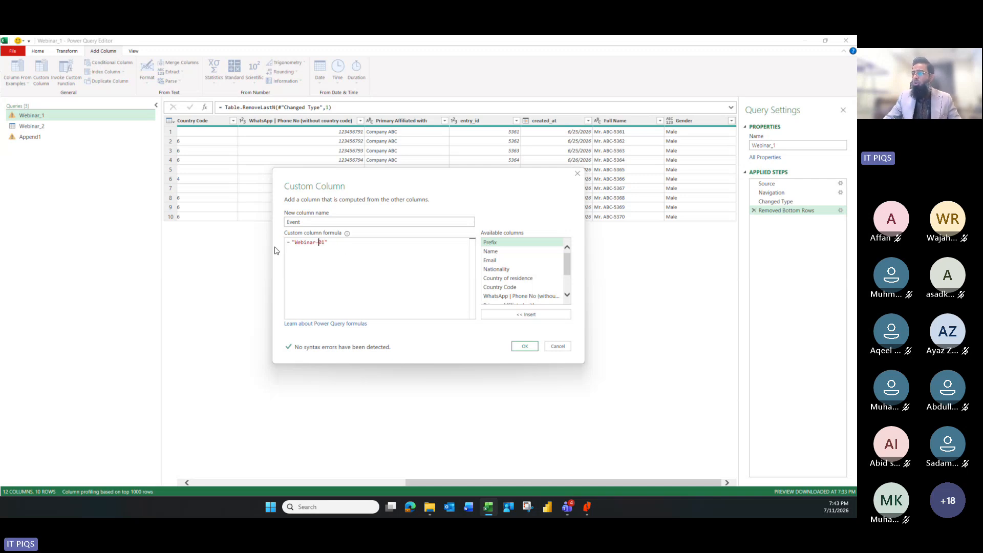
{"action": "left_click", "coordinate": [524, 347]}
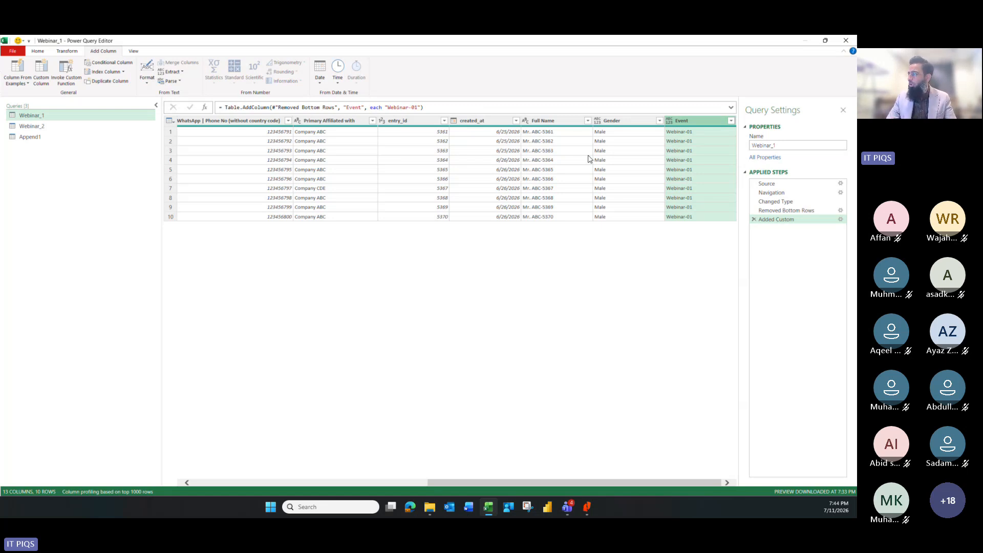
- Add a custom column named Event with the formula "Webinar-2" to the Webinar_2 query
{"action": "left_click", "coordinate": [36, 126]}
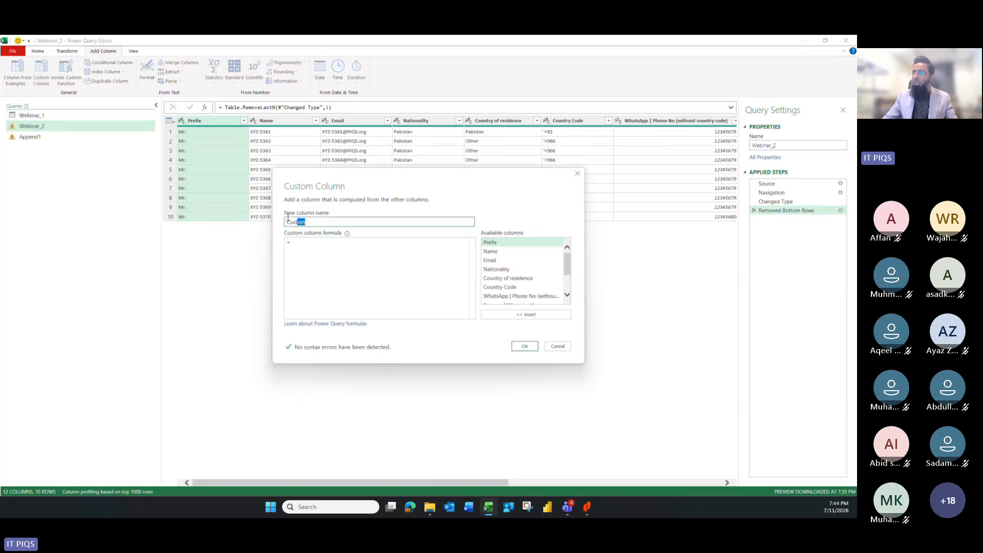
{"action": "type", "text": "Ev"}
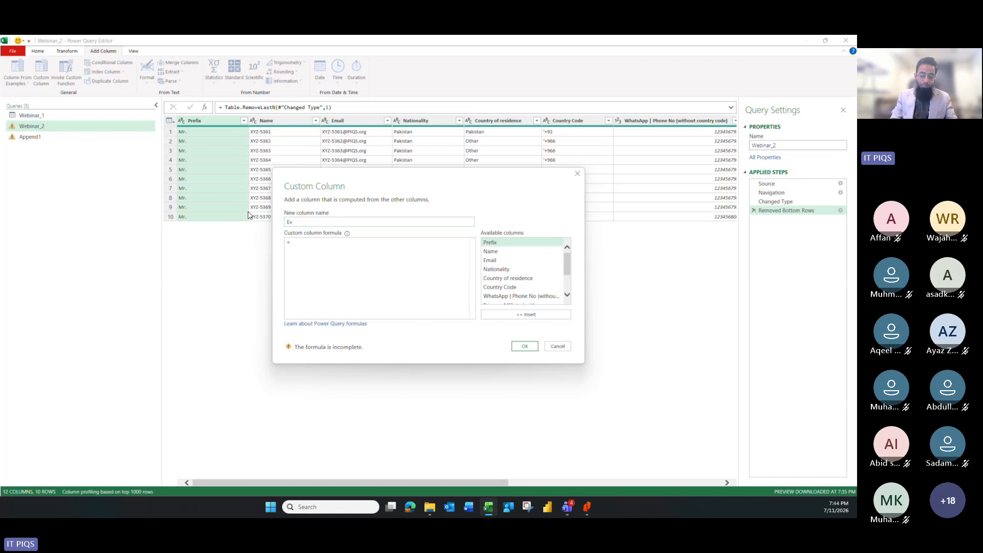
{"action": "type", "text": "enet"}
{"action": "key", "text": "BackSpace"}
{"action": "key", "text": "BackSpace"}
{"action": "type", "text": "t"}
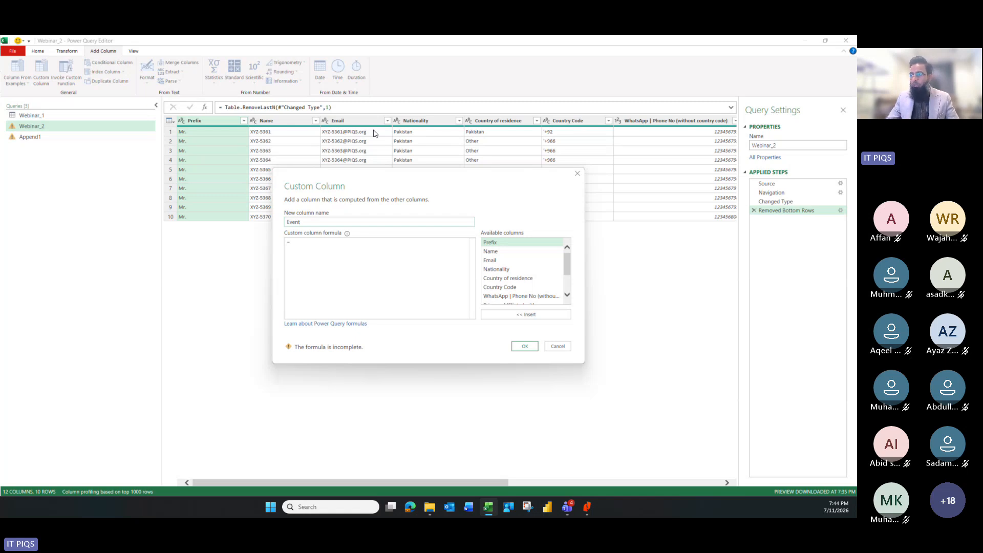
{"action": "left_click_drag", "start_coordinate": [468, 186], "coordinate": [410, 169]}
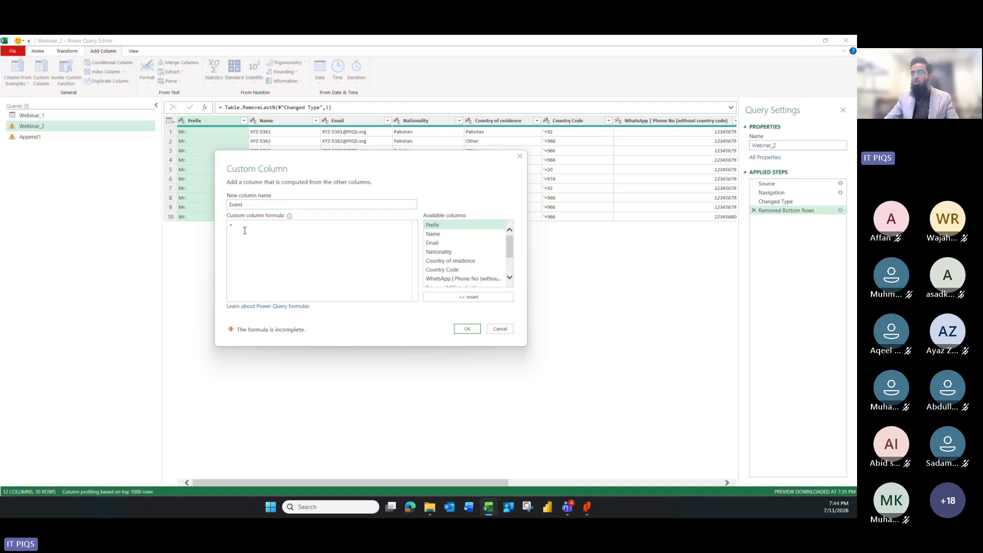
{"action": "type", "text": "\""}
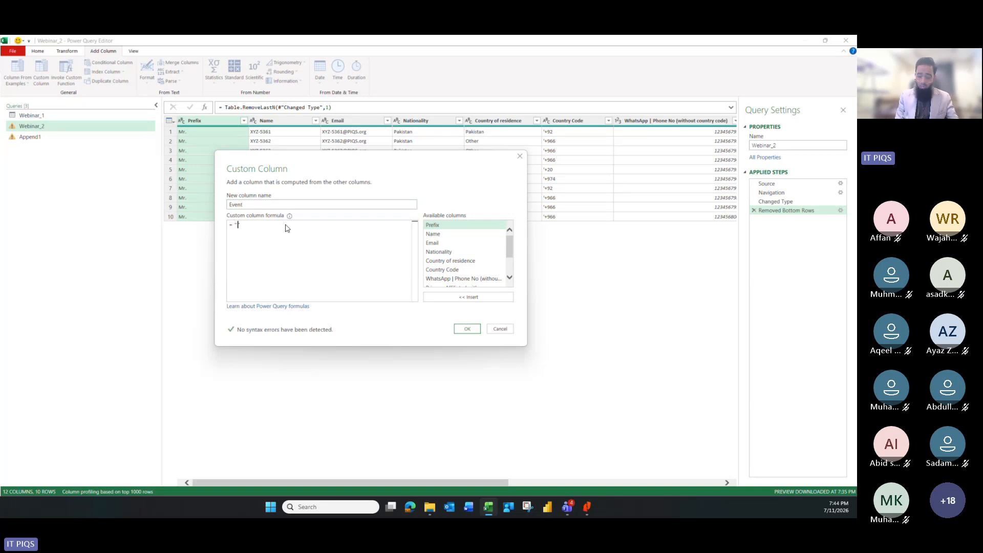
{"action": "type", "text": "Webinar"}
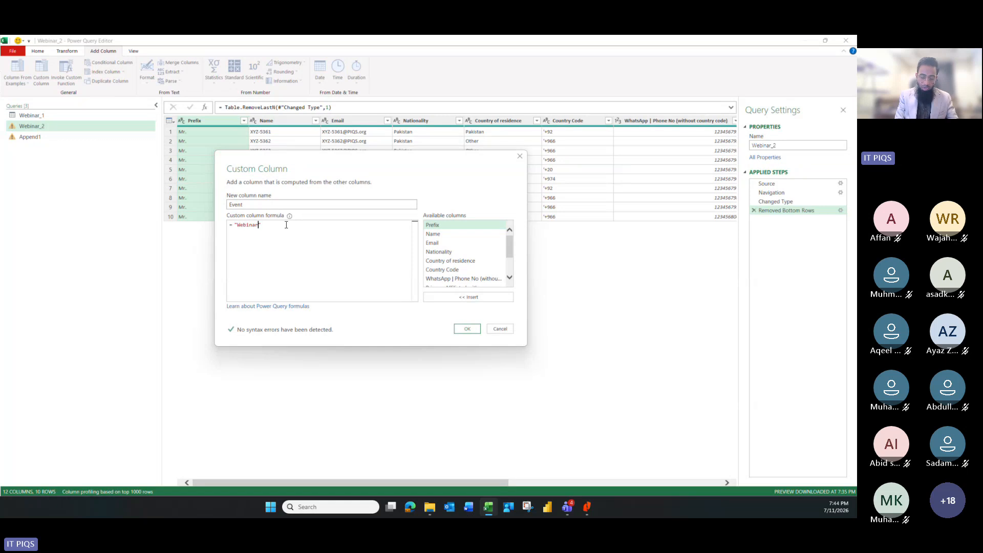
{"action": "type", "text": "#"}
{"action": "type", "text": "2"}
{"action": "left_click", "coordinate": [467, 328]}
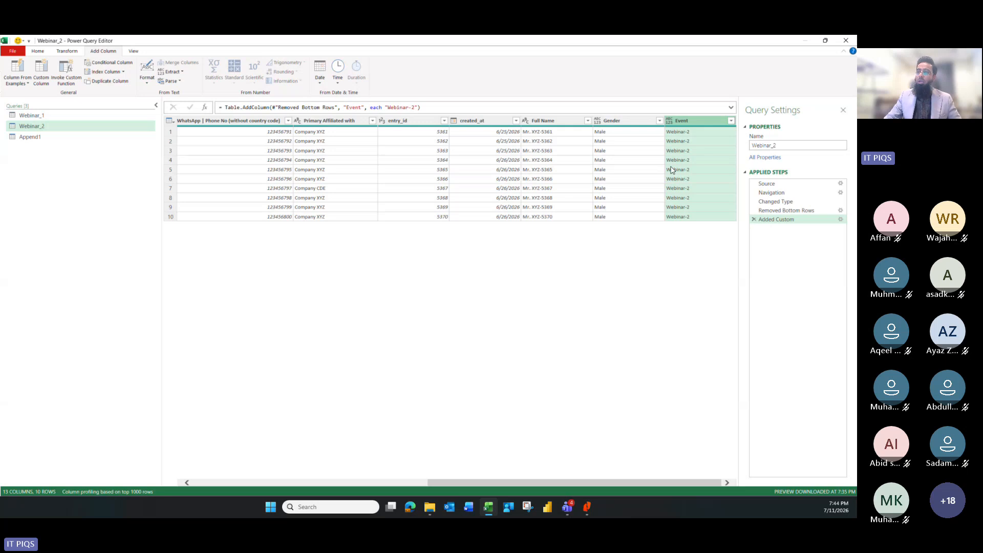
- Close and load the query changes to the Append1 sheet and autofit the width of the Event column
{"action": "left_click", "coordinate": [39, 53]}
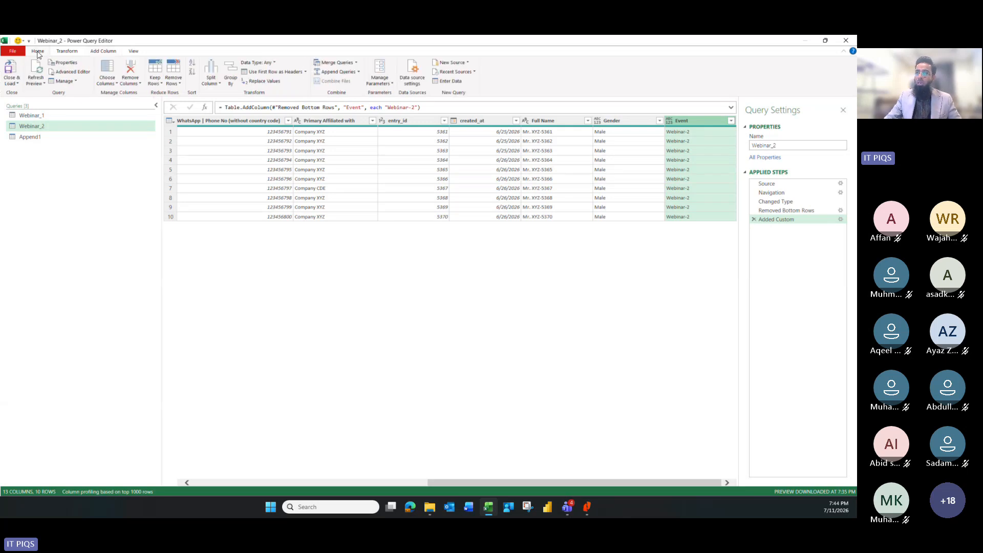
{"action": "left_click", "coordinate": [12, 82]}
{"action": "left_click", "coordinate": [23, 93]}
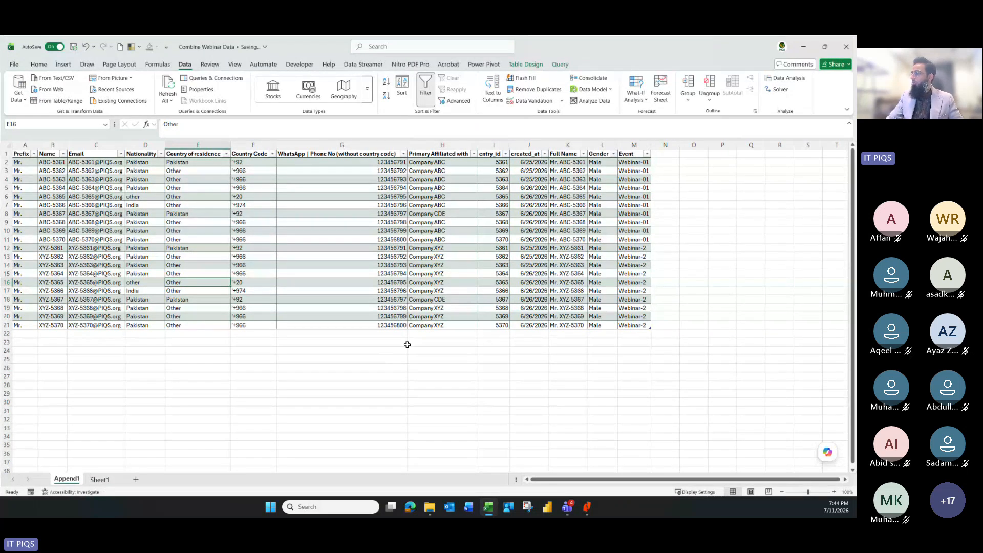
{"action": "double_click", "coordinate": [651, 146]}
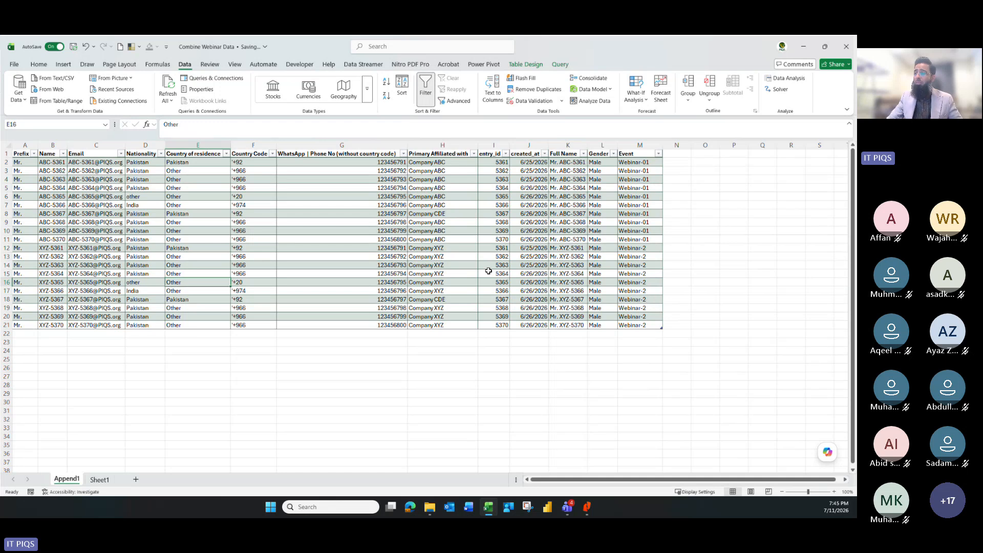
{"action": "left_click", "coordinate": [320, 255]}
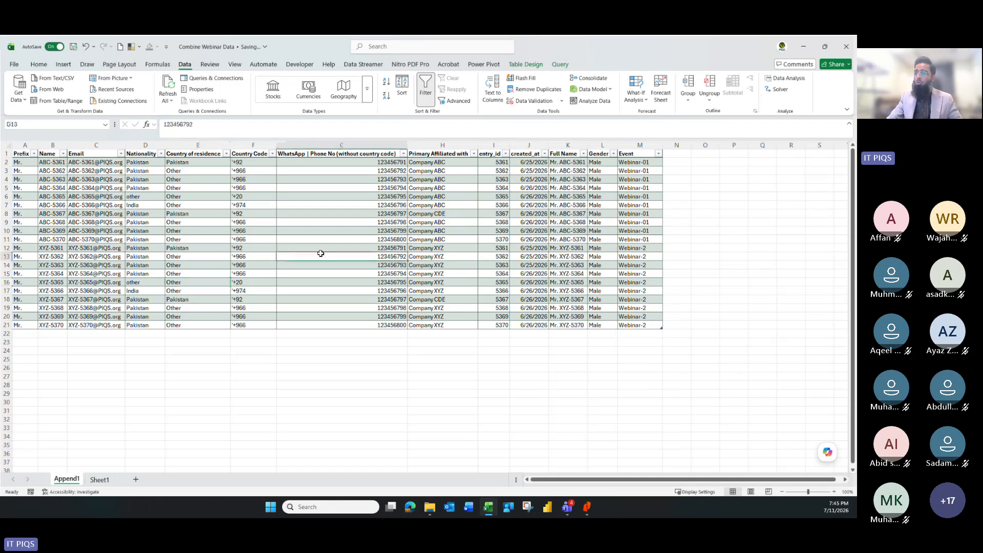
{"action": "left_click", "coordinate": [417, 232]}
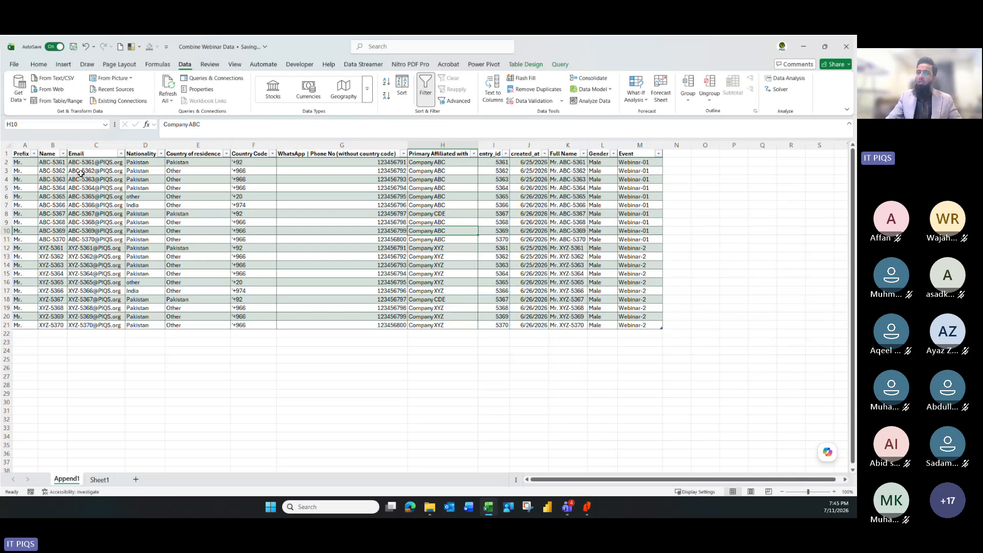
- Change the Event value in the Webinar_2 query's Added Custom formula to "Webinar-02" in the Power Query Editor
{"action": "left_click", "coordinate": [18, 94]}
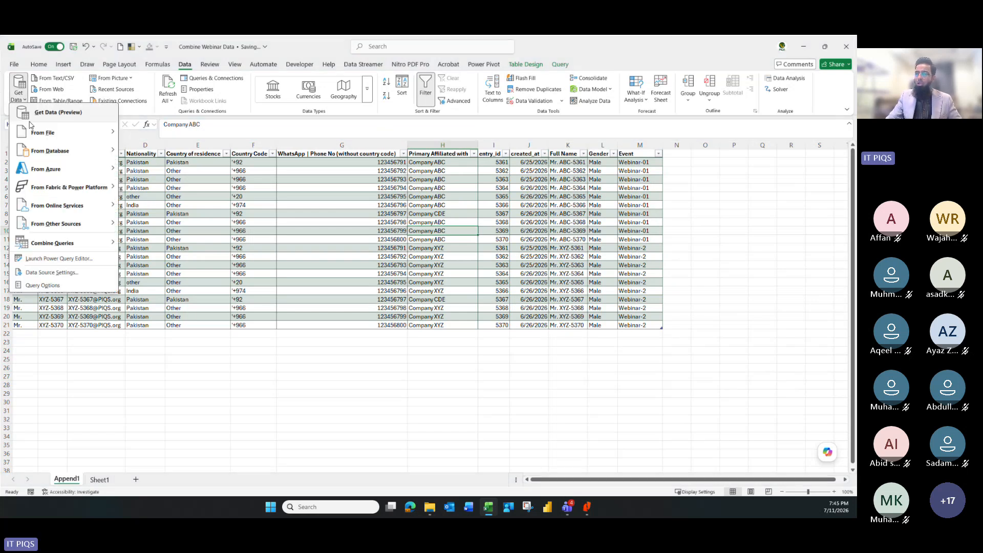
{"action": "left_click", "coordinate": [43, 258]}
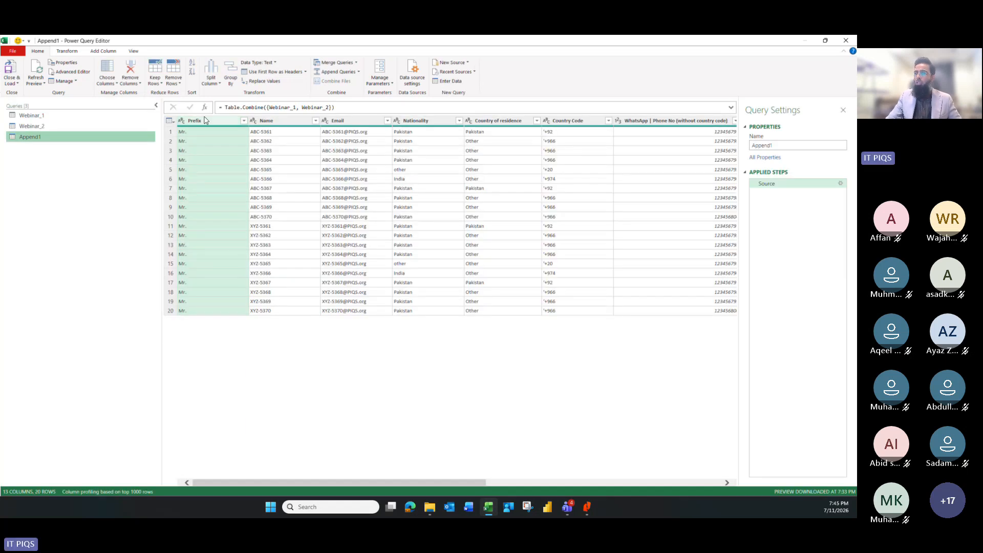
{"action": "left_click", "coordinate": [69, 126]}
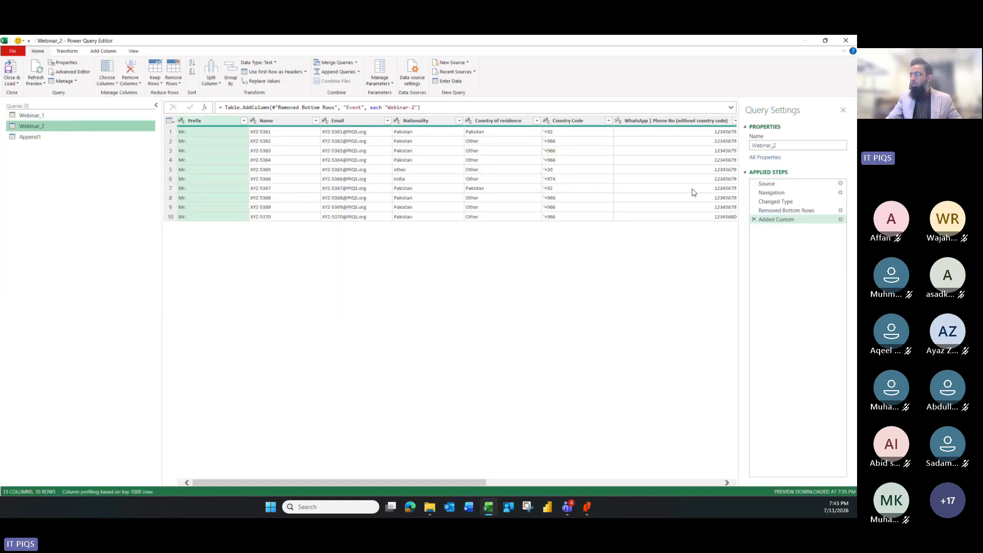
{"action": "left_click_drag", "start_coordinate": [476, 483], "coordinate": [713, 483]}
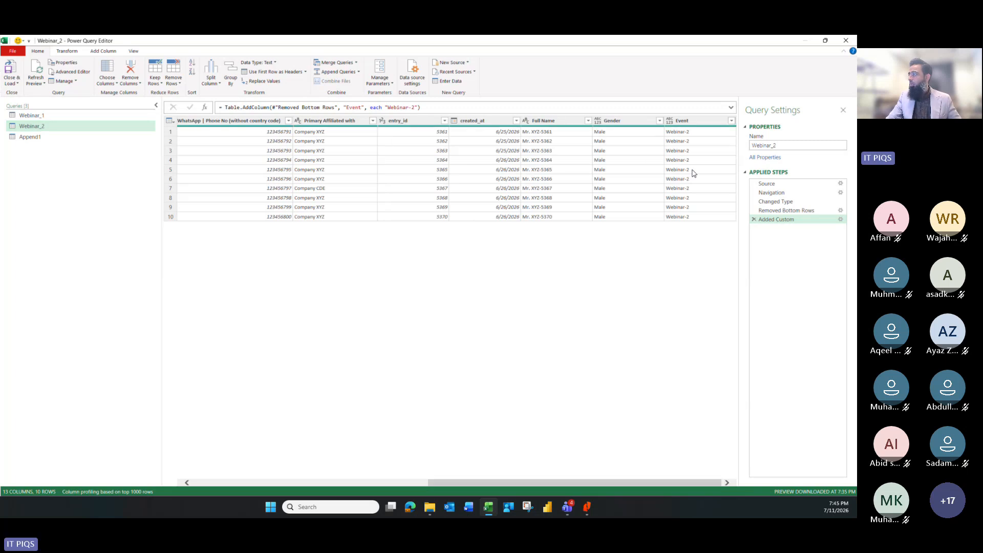
{"action": "left_click", "coordinate": [687, 132]}
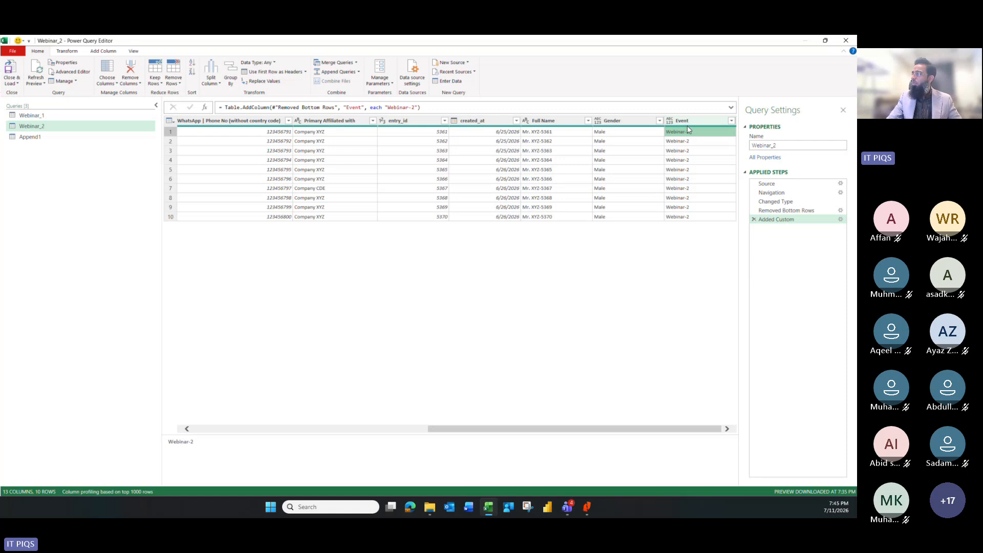
{"action": "left_click", "coordinate": [682, 120]}
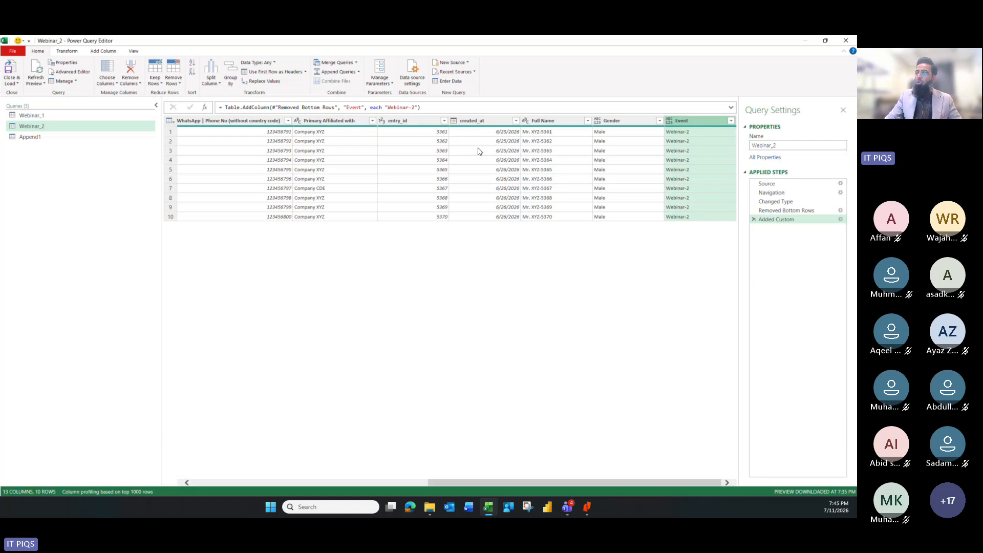
{"action": "left_click", "coordinate": [412, 107]}
{"action": "type", "text": "0"}
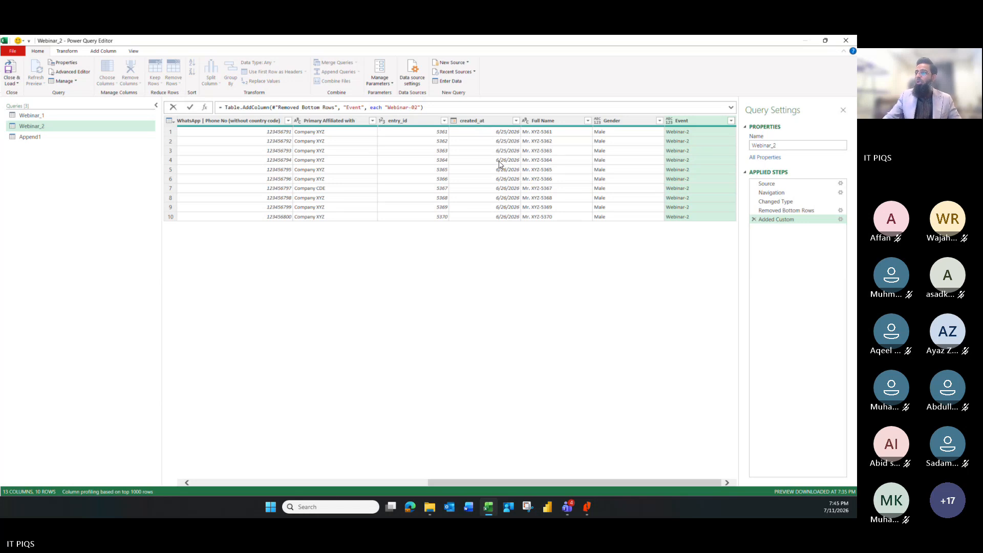
{"action": "left_click", "coordinate": [430, 110]}
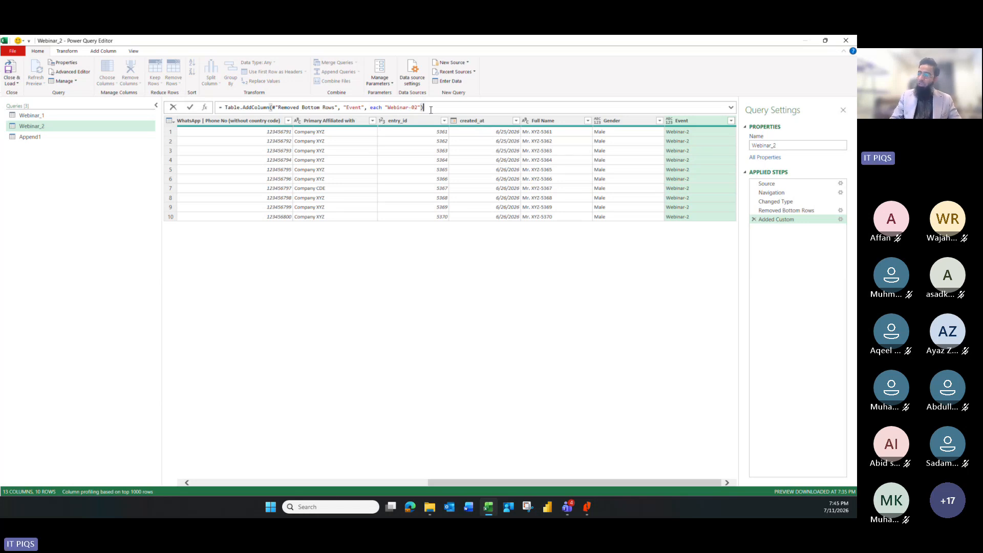
{"action": "key", "text": "Return"}
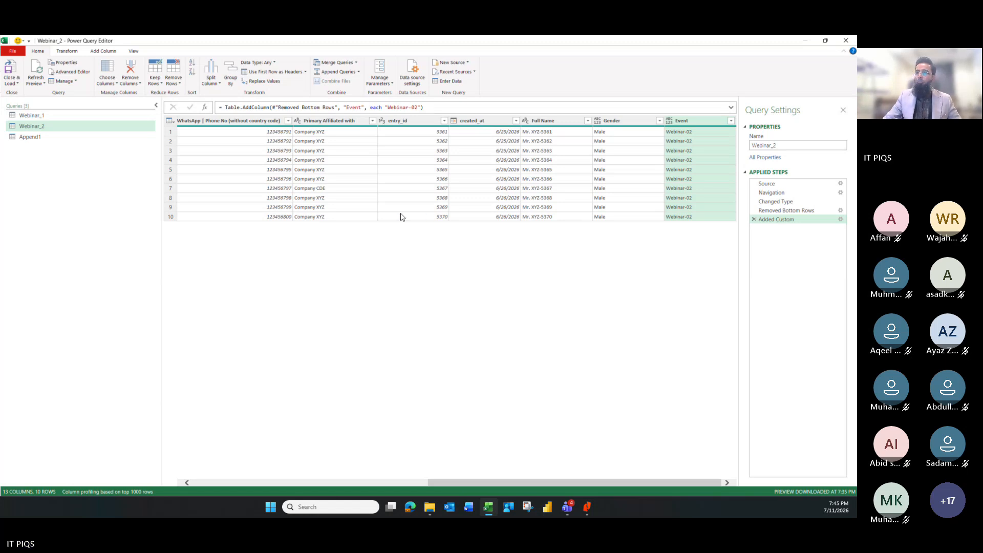
- Close the Power Query Editor and load the updated queries into the Append1 sheet
{"action": "left_click", "coordinate": [14, 83]}
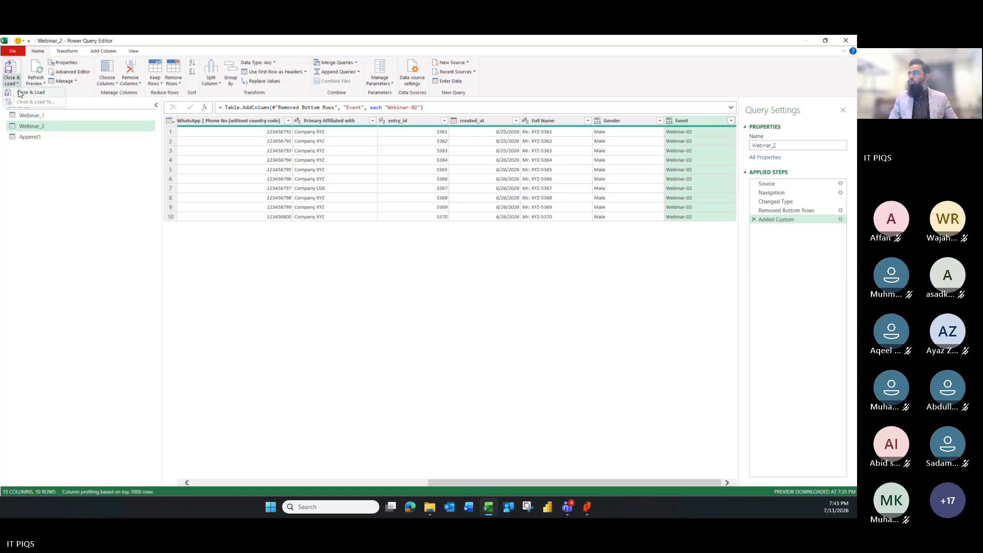
{"action": "left_click", "coordinate": [30, 92]}
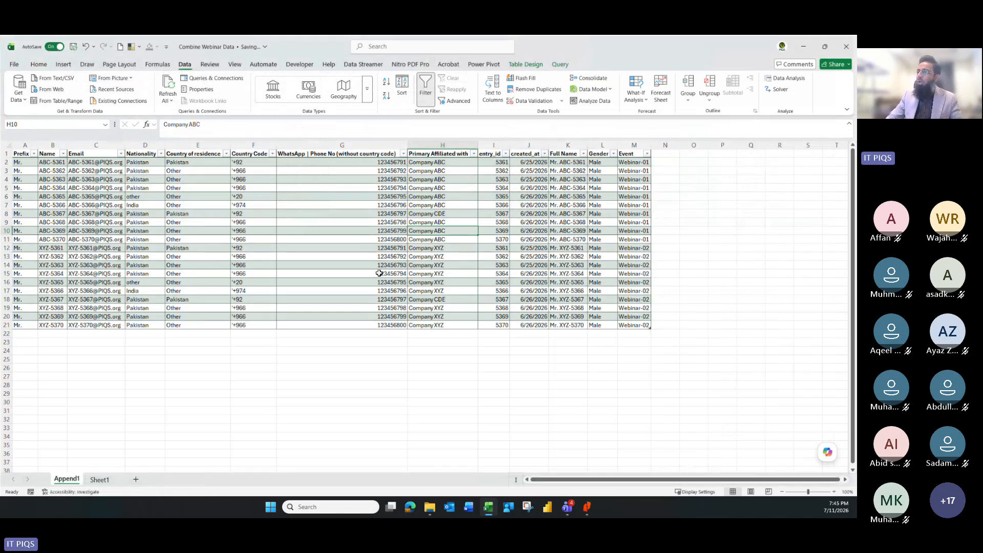
{"action": "left_click_drag", "start_coordinate": [530, 197], "coordinate": [162, 253]}
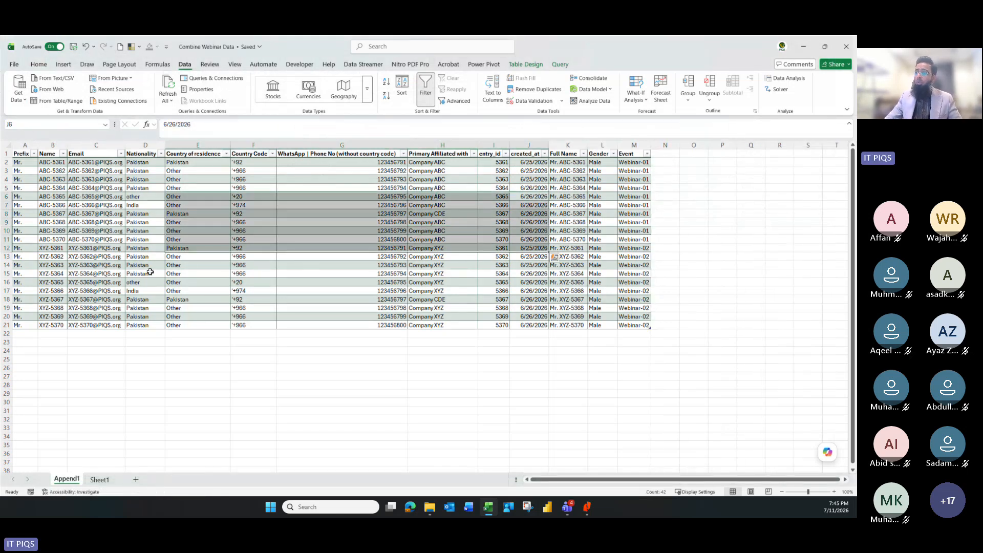
{"action": "left_click", "coordinate": [150, 273]}
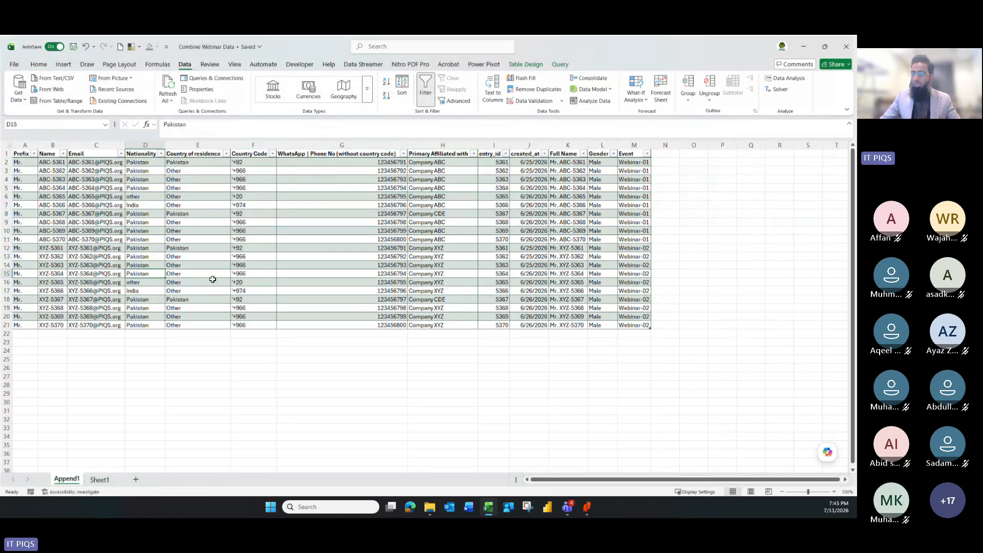
- Permanently delete Sheet1 from the workbook
{"action": "left_click", "coordinate": [99, 479]}
{"action": "right_click", "coordinate": [99, 479]}
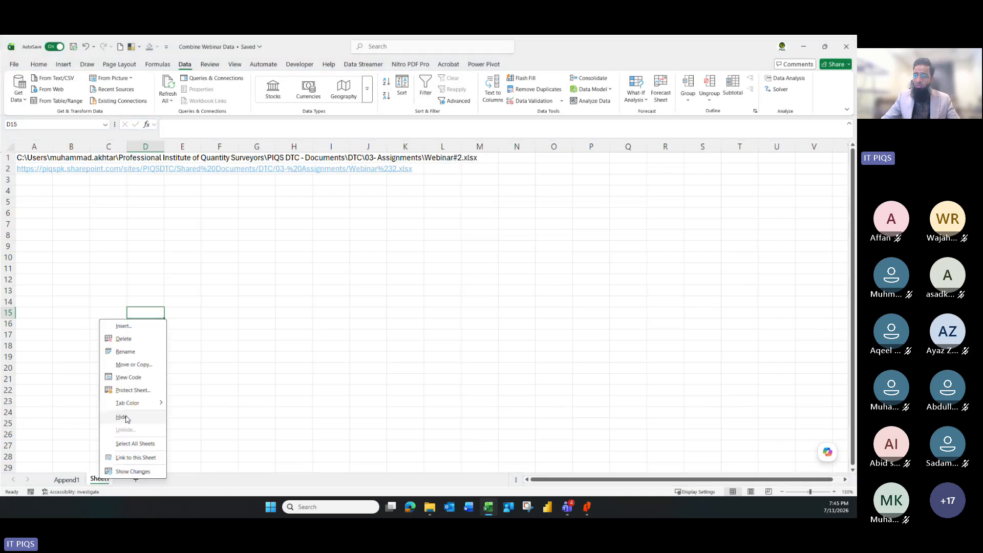
{"action": "left_click", "coordinate": [119, 340]}
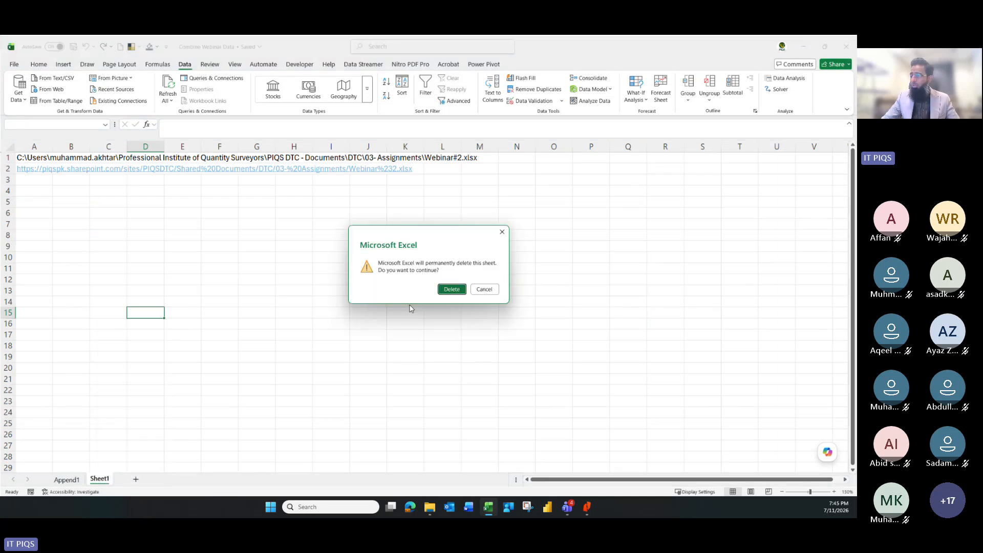
{"action": "left_click", "coordinate": [453, 289]}
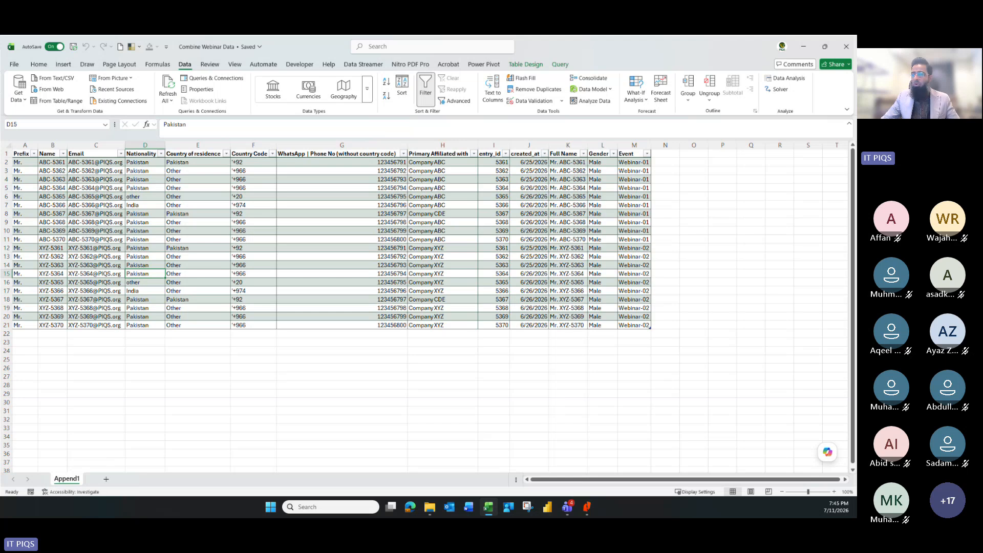
{"action": "left_click", "coordinate": [220, 231]}
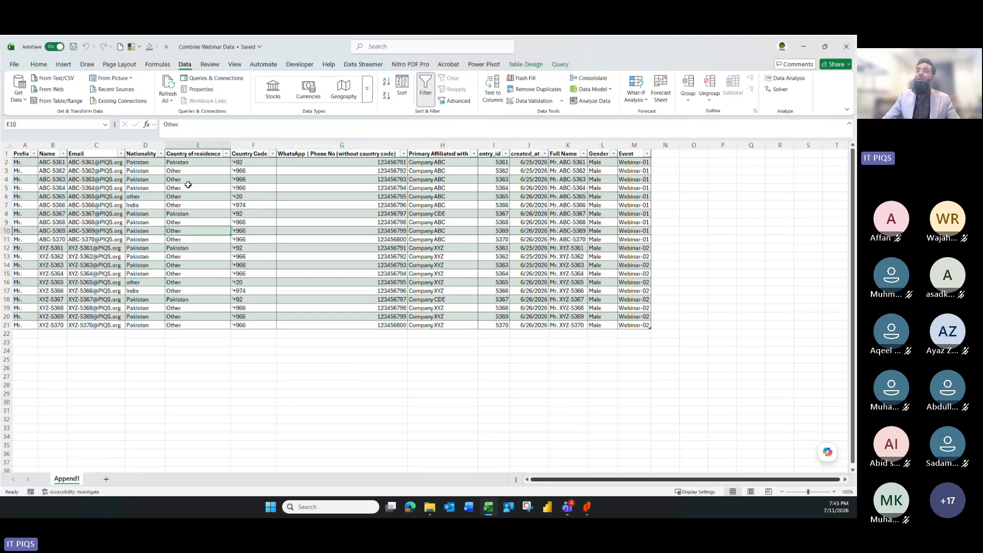
{"action": "left_click", "coordinate": [63, 66]}
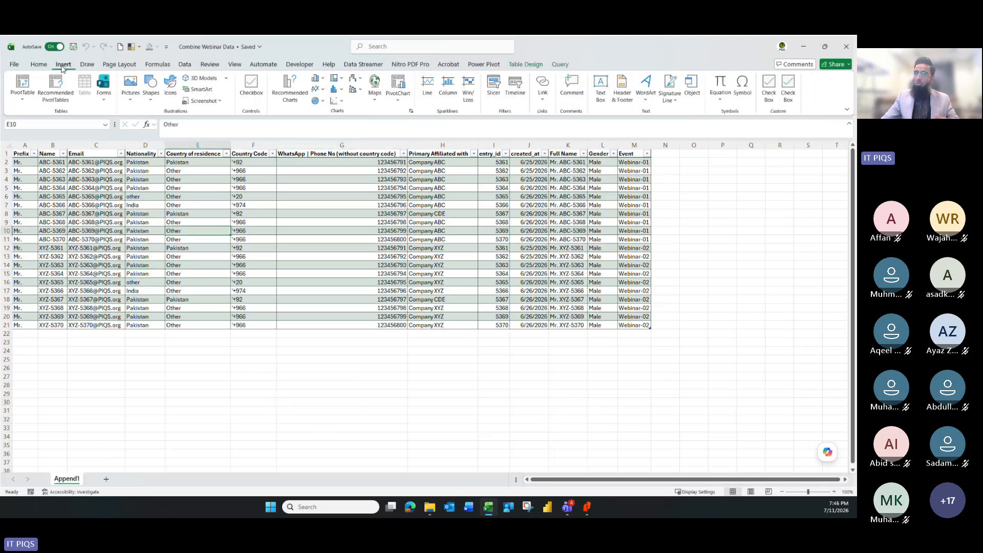
{"action": "left_click", "coordinate": [22, 87]}
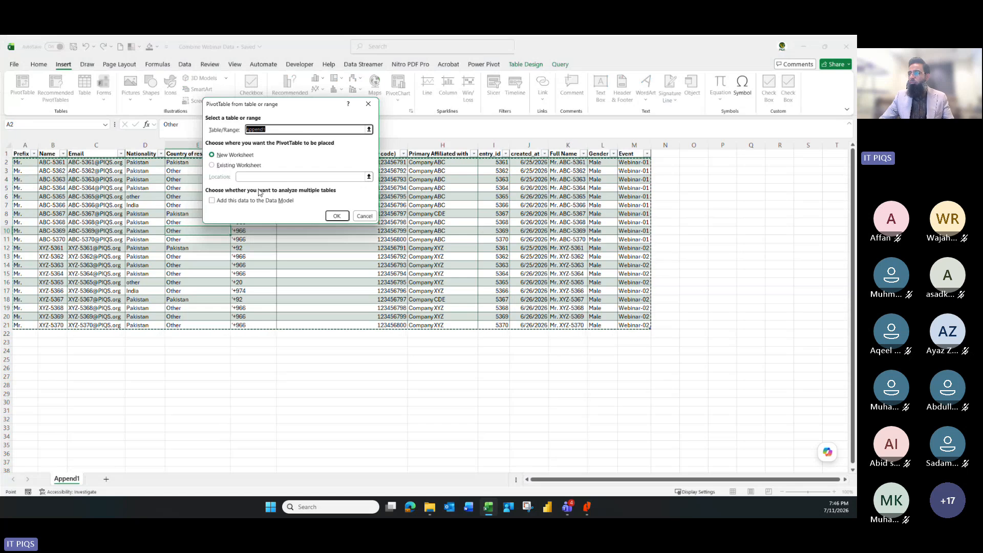
{"action": "key", "text": "Escape"}
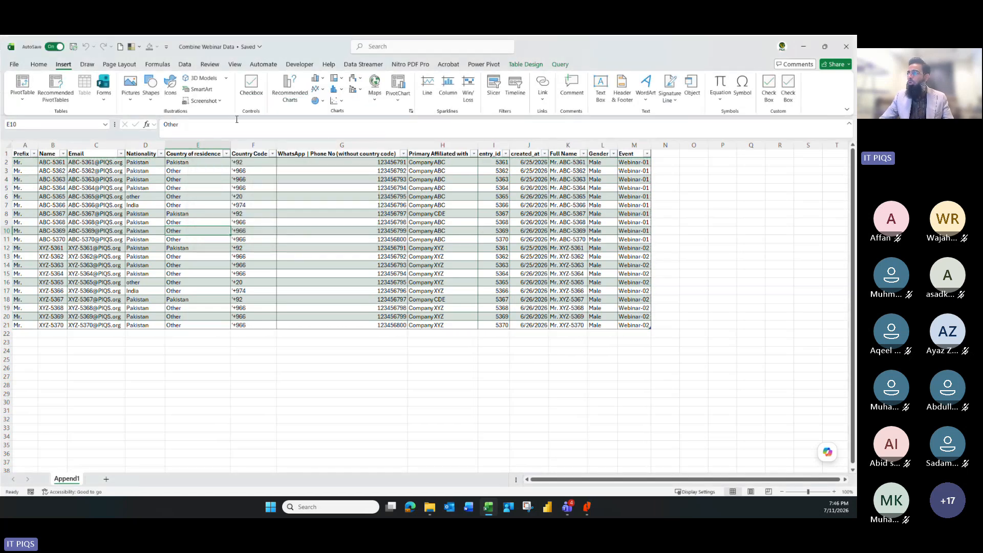
{"action": "left_click", "coordinate": [399, 101]}
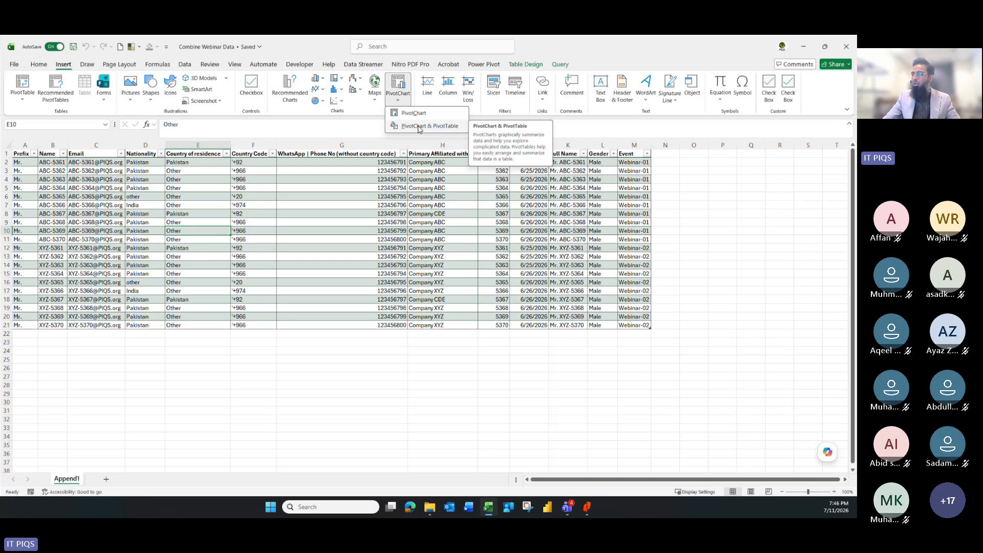
{"action": "left_click", "coordinate": [418, 127]}
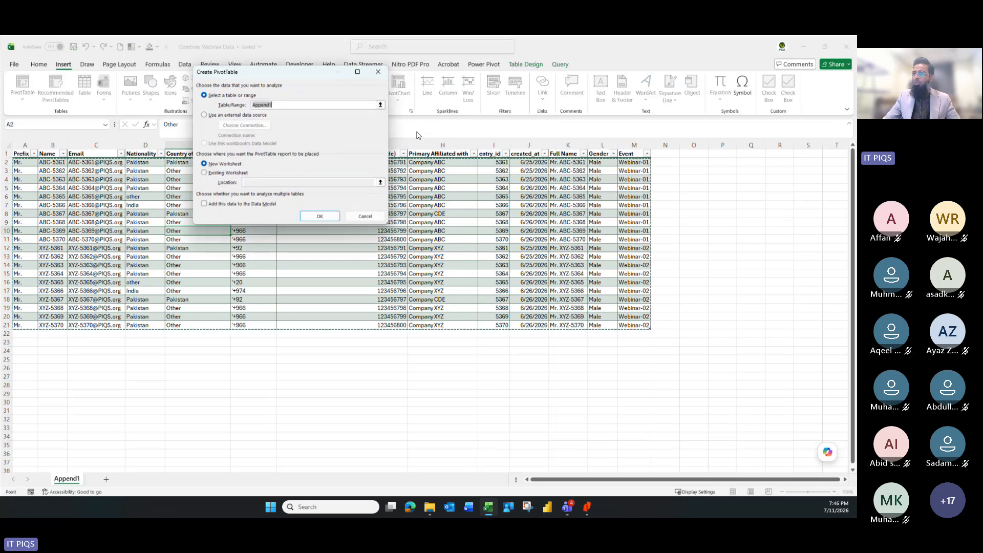
{"action": "left_click", "coordinate": [285, 105]}
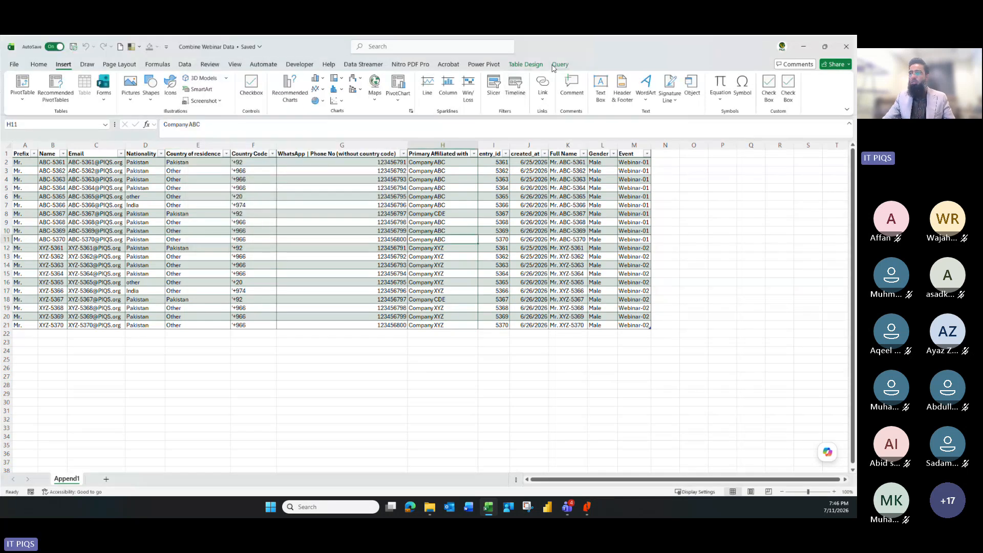
- Rename the combined query table on the Append1 sheet to Webinar_Data
{"action": "left_click", "coordinate": [560, 65]}
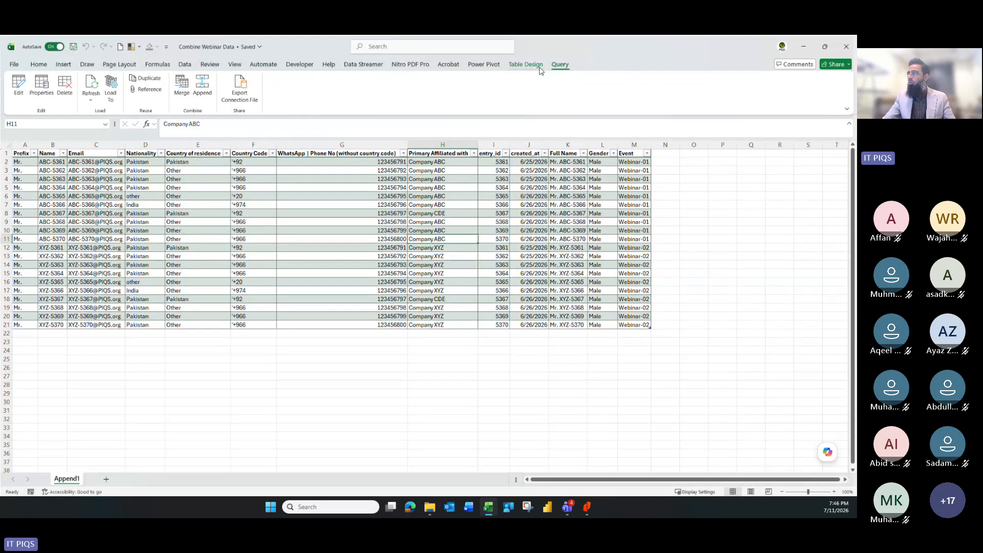
{"action": "left_click", "coordinate": [539, 67]}
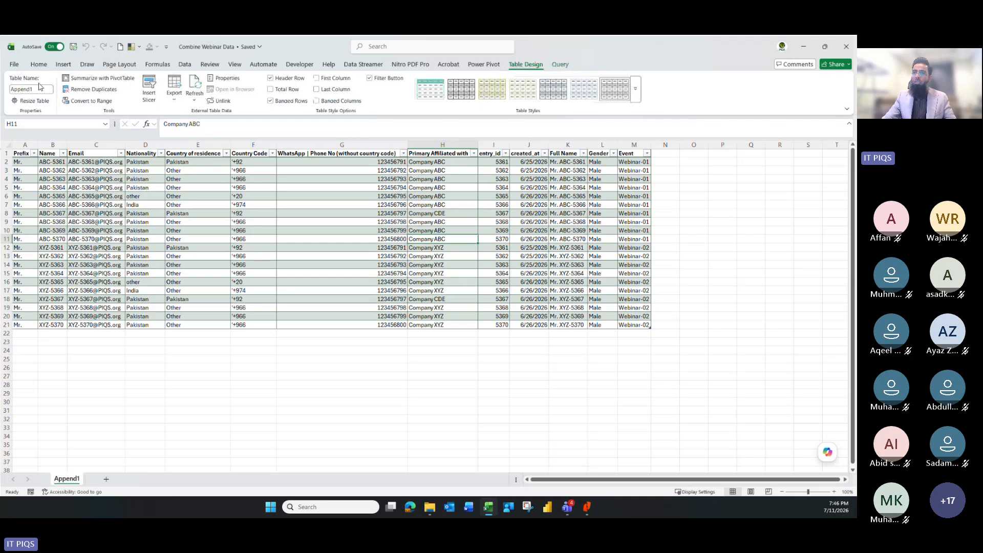
{"action": "left_click", "coordinate": [40, 89]}
{"action": "type", "text": "Webinar_Data"}
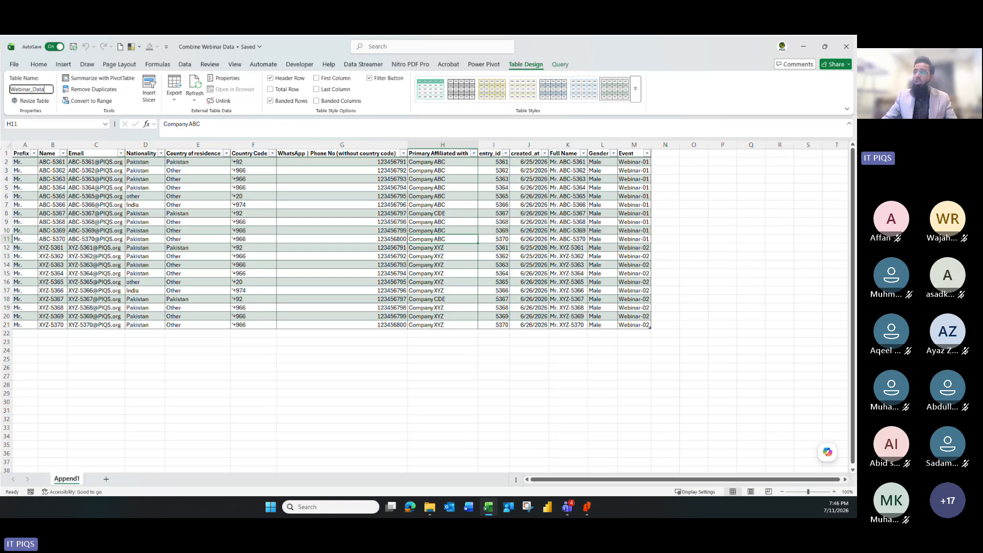
{"action": "left_click", "coordinate": [233, 223]}
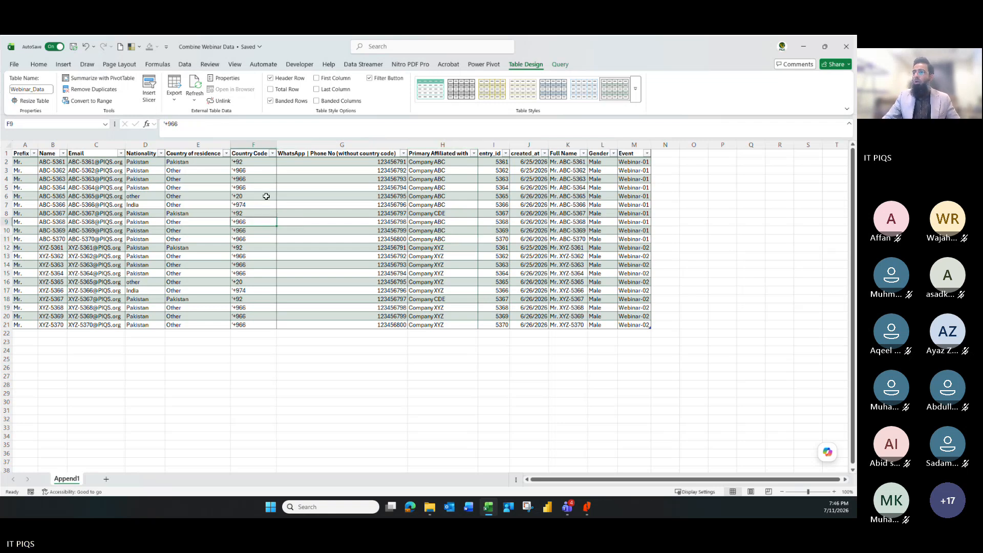
- Insert a PivotChart and PivotTable based on the Webinar_Data table on a new worksheet
{"action": "left_click", "coordinate": [72, 66]}
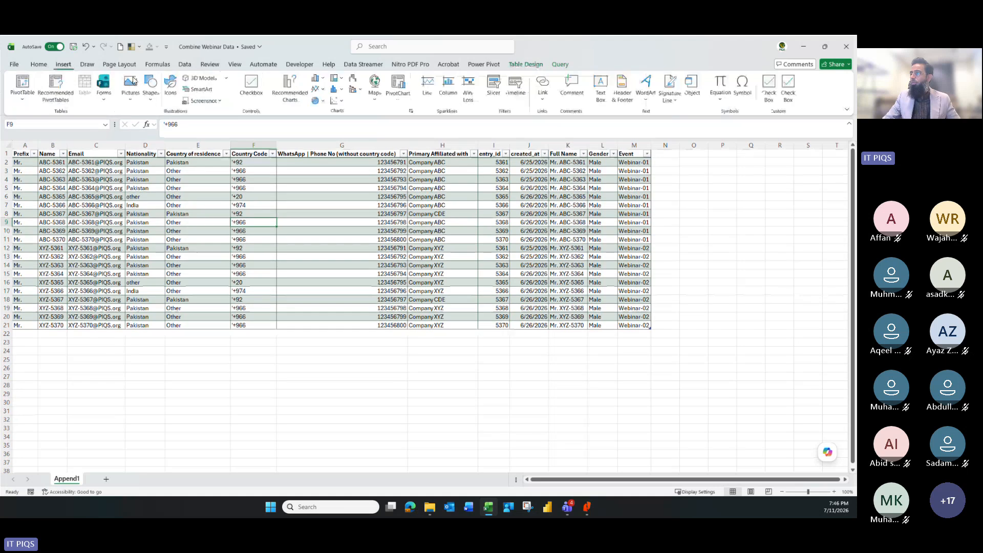
{"action": "left_click", "coordinate": [398, 100]}
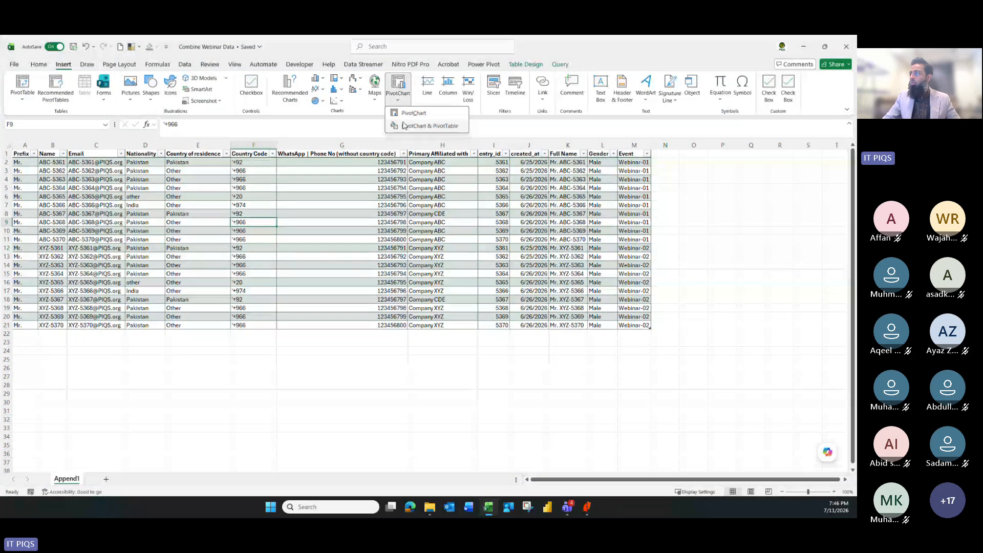
{"action": "left_click", "coordinate": [407, 126]}
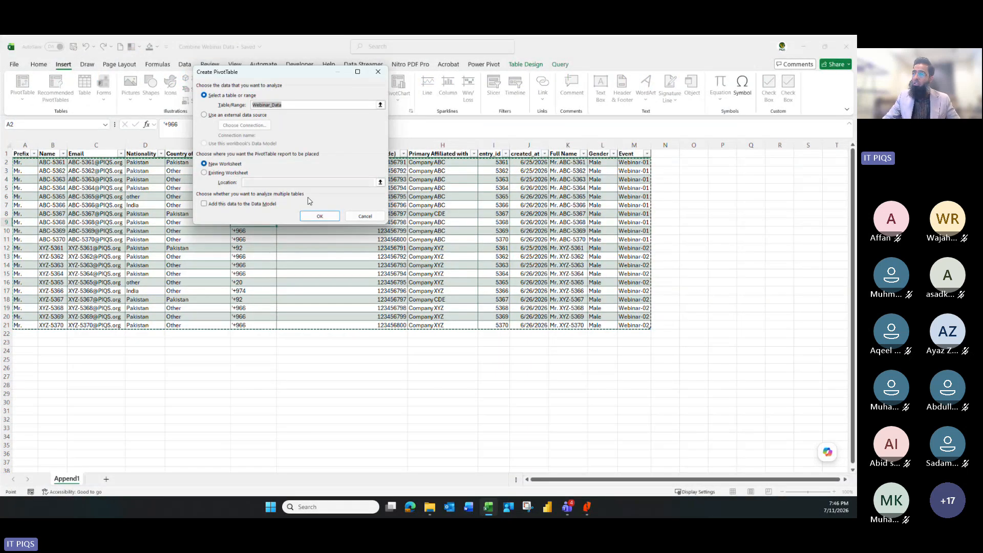
{"action": "left_click", "coordinate": [241, 165]}
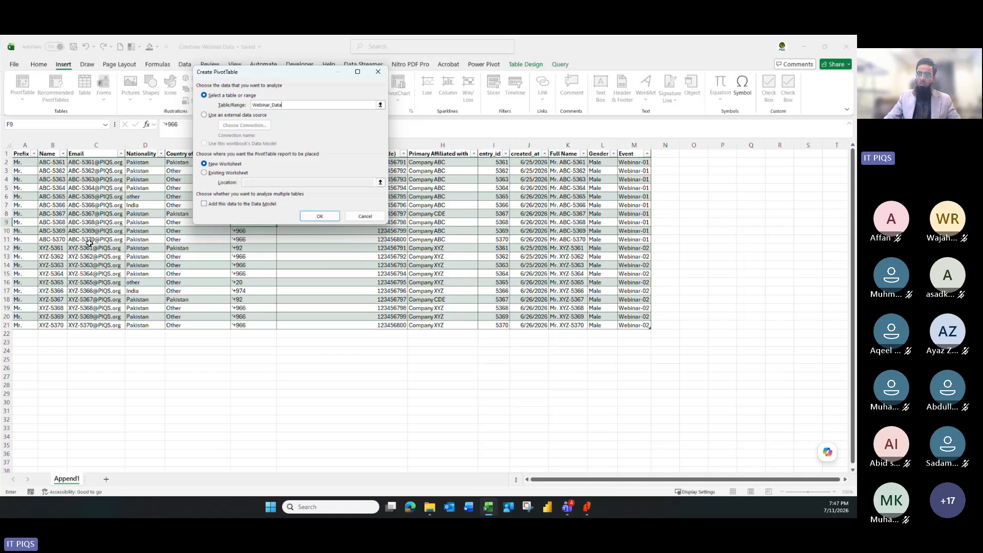
{"action": "left_click", "coordinate": [321, 216]}
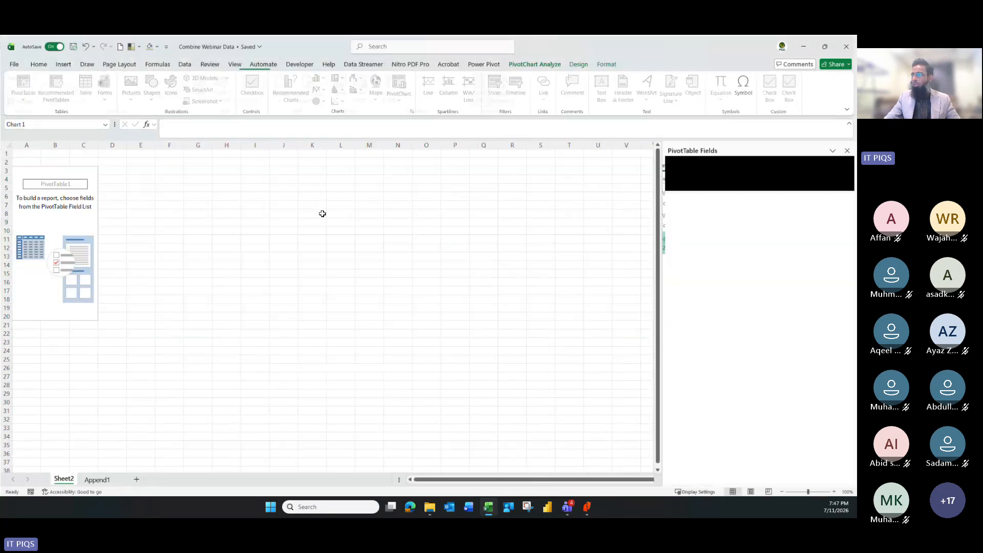
- Add the Event field to the empty PivotChart as its axis category
{"action": "left_click", "coordinate": [55, 202]}
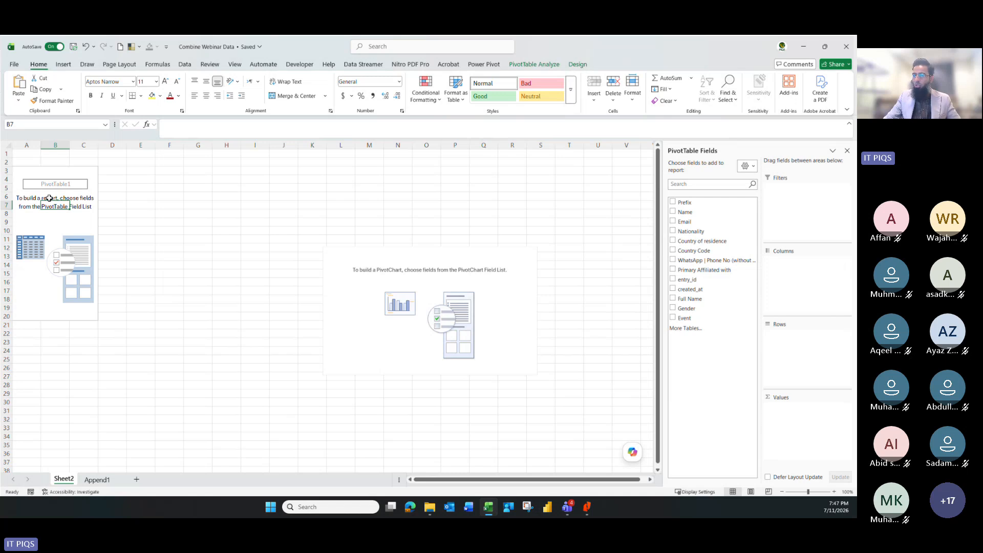
{"action": "left_click", "coordinate": [366, 267]}
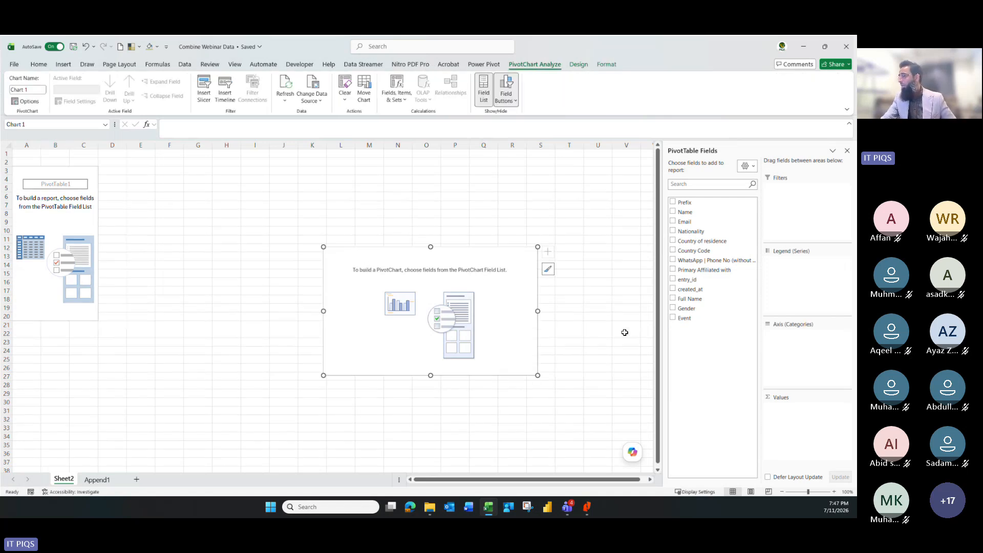
{"action": "left_click", "coordinate": [674, 319]}
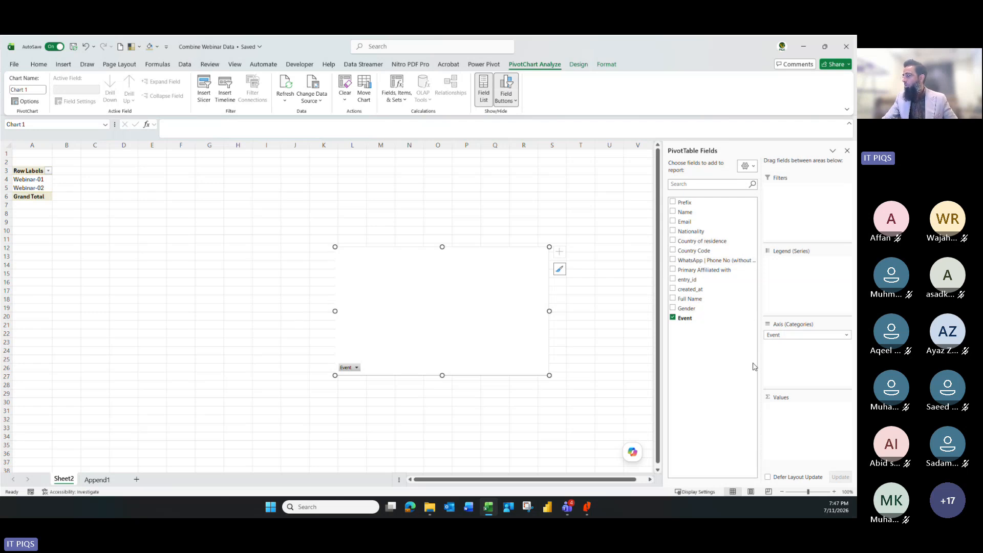
- Add Full Name to the pivot values as a count and Nationality to the rows beneath Event
{"action": "left_click_drag", "start_coordinate": [693, 298], "coordinate": [780, 409]}
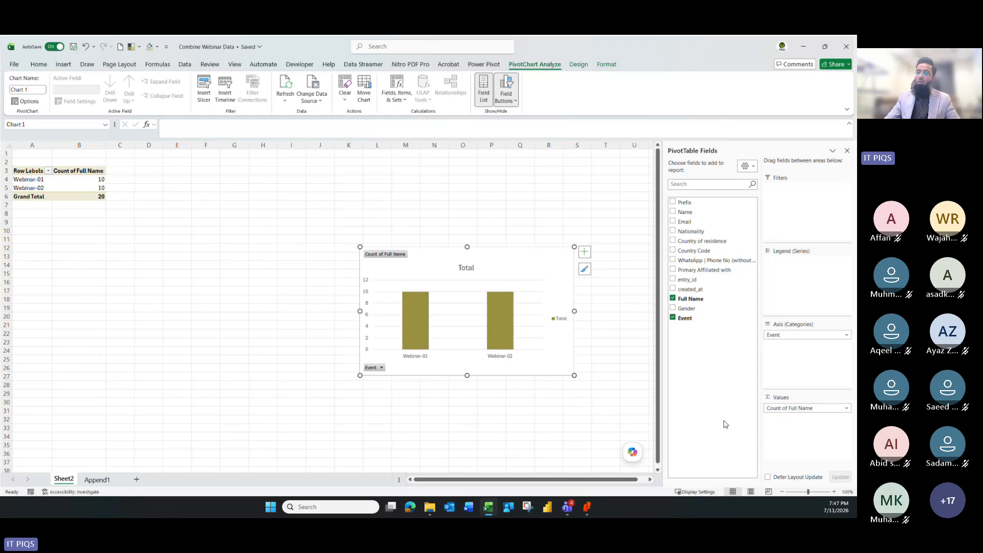
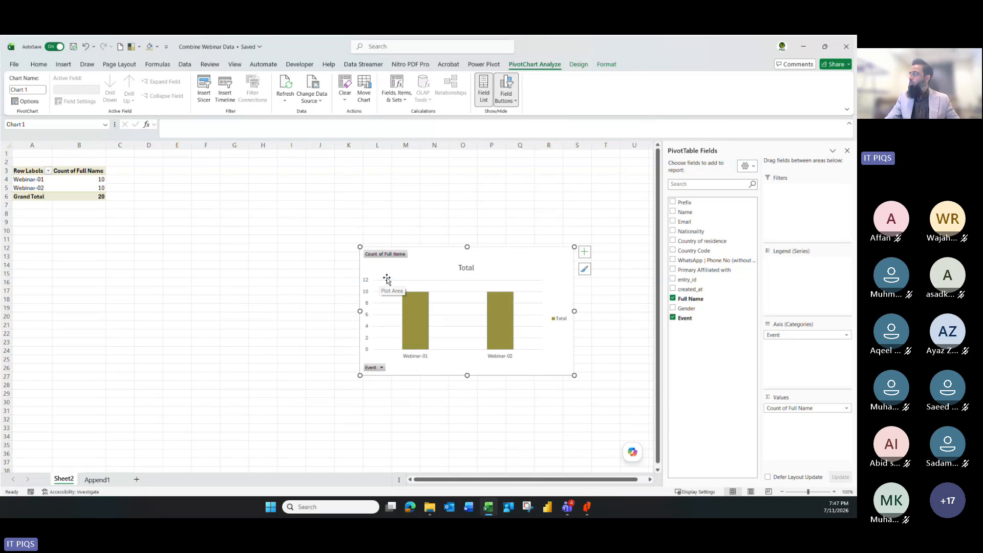
{"action": "left_click", "coordinate": [251, 219]}
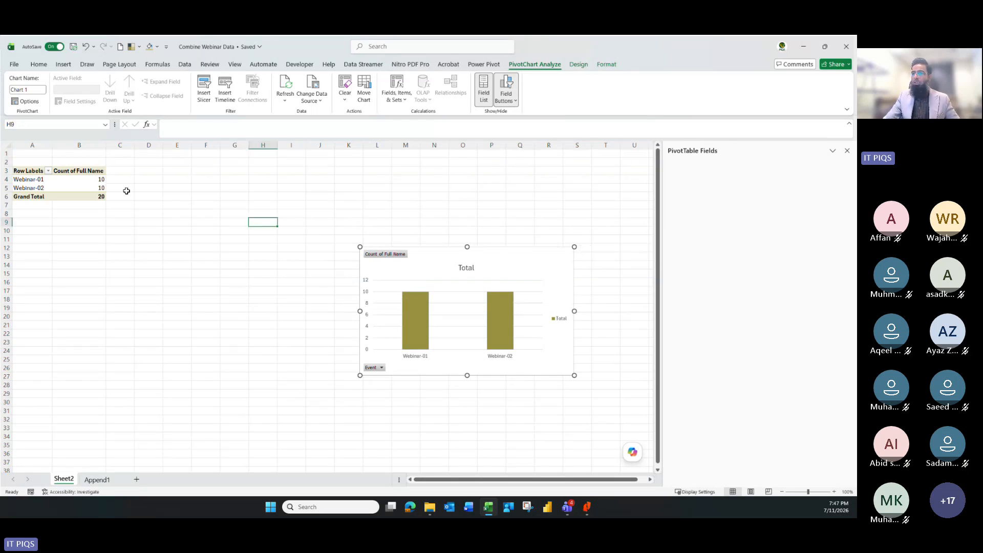
{"action": "left_click", "coordinate": [94, 188]}
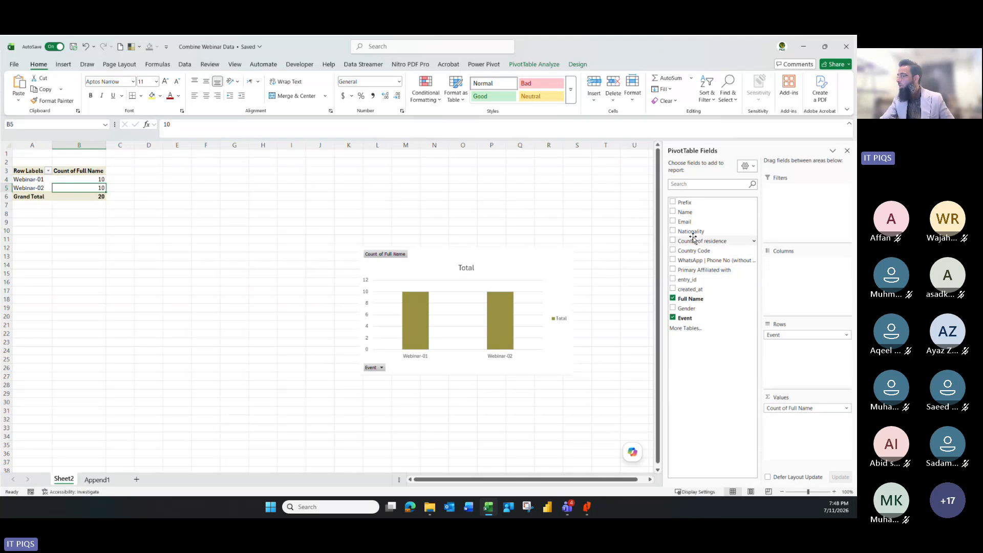
{"action": "left_click_drag", "start_coordinate": [689, 232], "coordinate": [773, 346]}
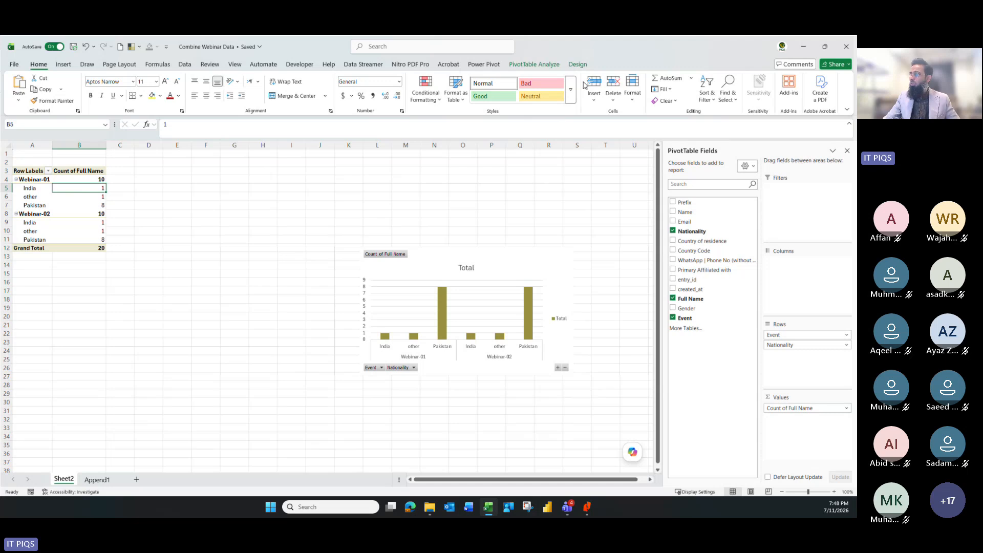
- Set the PivotTable's report layout to tabular form so Event and Nationality occupy separate columns
{"action": "left_click", "coordinate": [578, 65]}
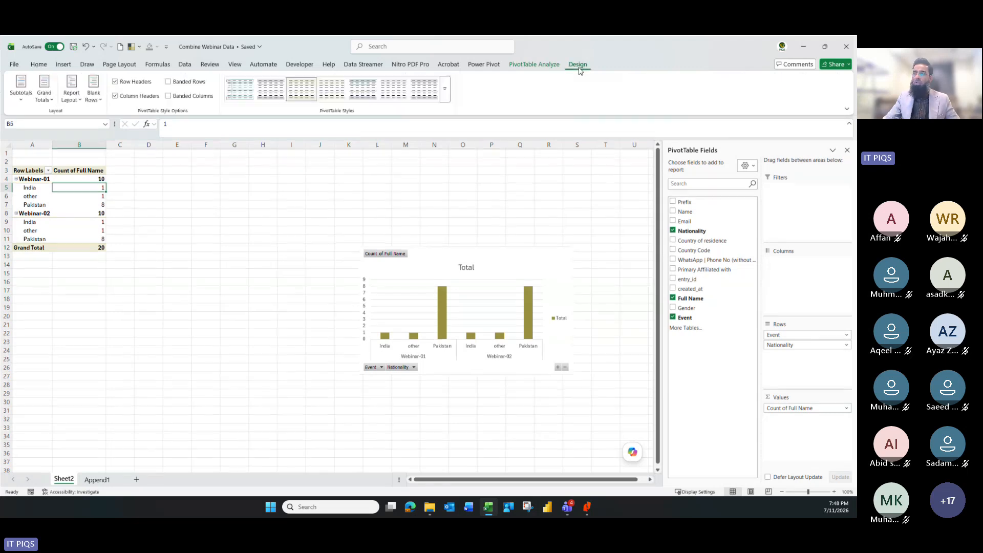
{"action": "left_click", "coordinate": [72, 92]}
{"action": "left_click", "coordinate": [113, 153]}
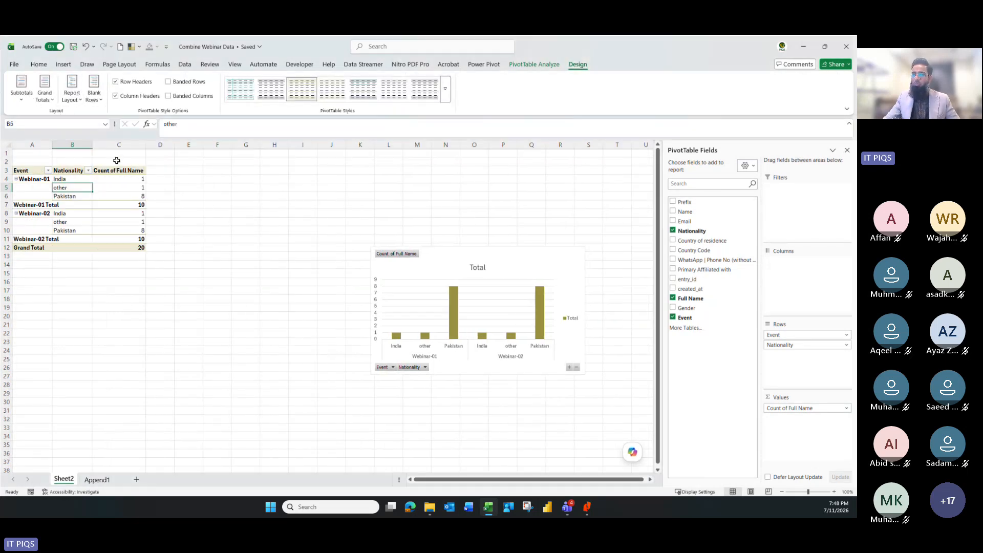
{"action": "left_click", "coordinate": [224, 204]}
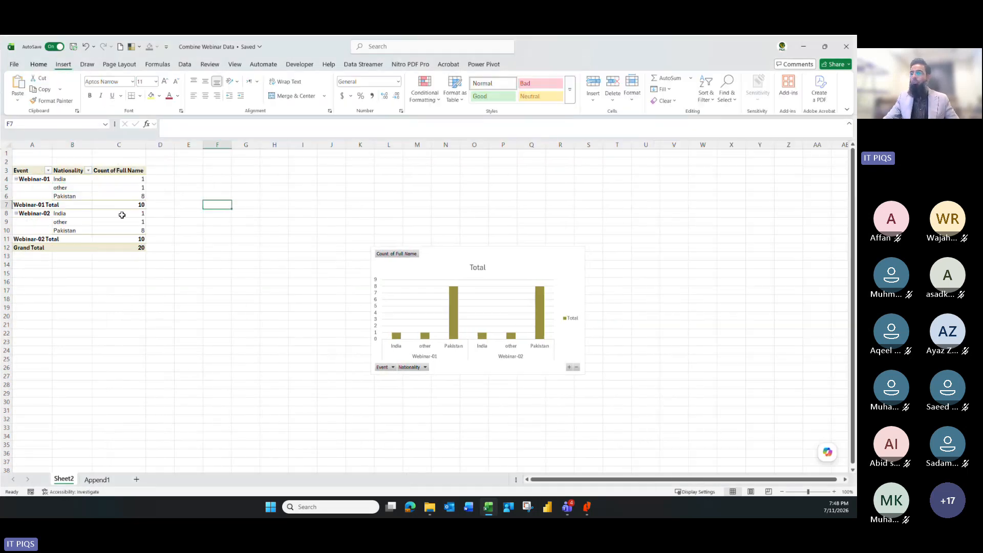
- Apply a dark PivotTable style with a navy header row and blue Event labels and subtotals
{"action": "left_click", "coordinate": [75, 188]}
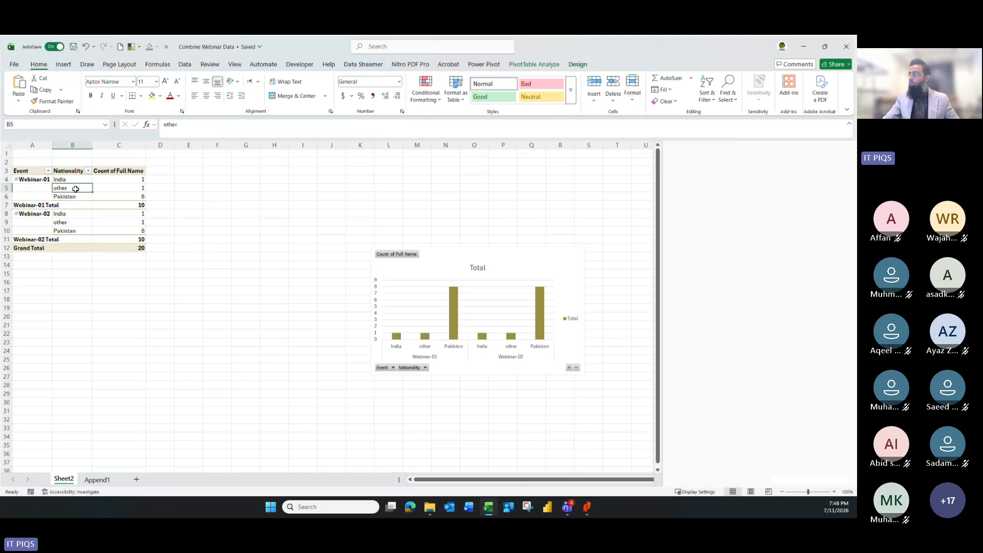
{"action": "left_click", "coordinate": [33, 180]}
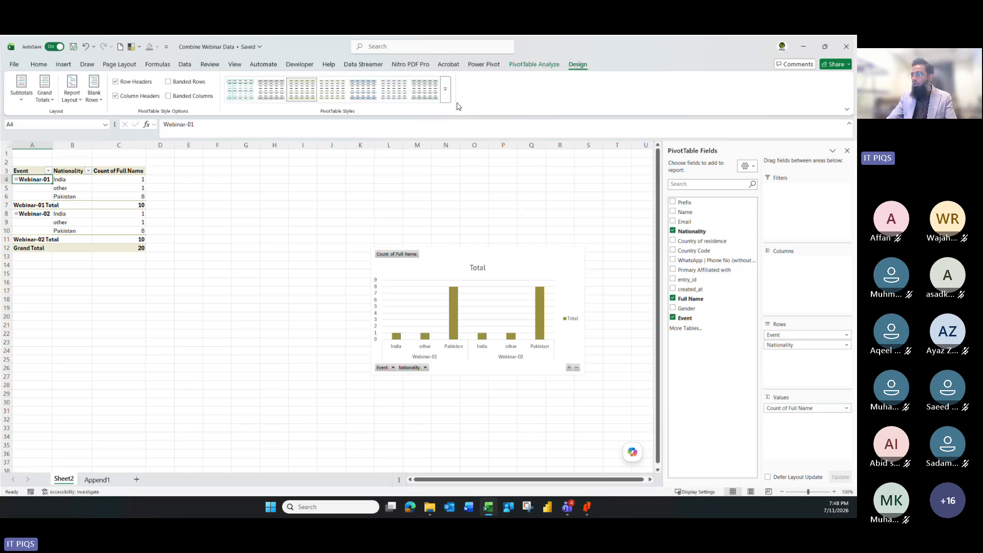
{"action": "left_click", "coordinate": [445, 89]}
{"action": "left_click", "coordinate": [334, 230]}
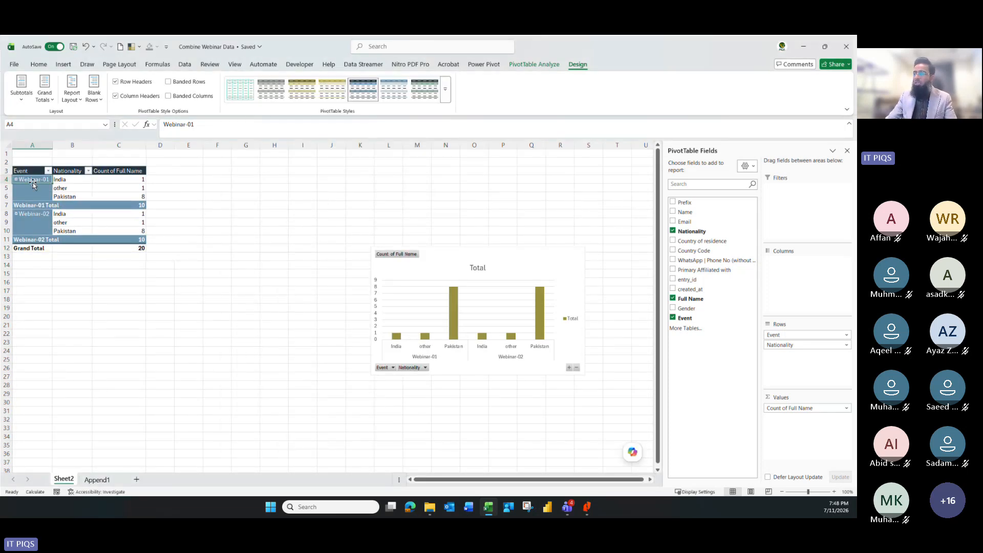
- Insert a blank line after each Event item label and hide the PivotTable's expand/collapse buttons
{"action": "left_click", "coordinate": [534, 64]}
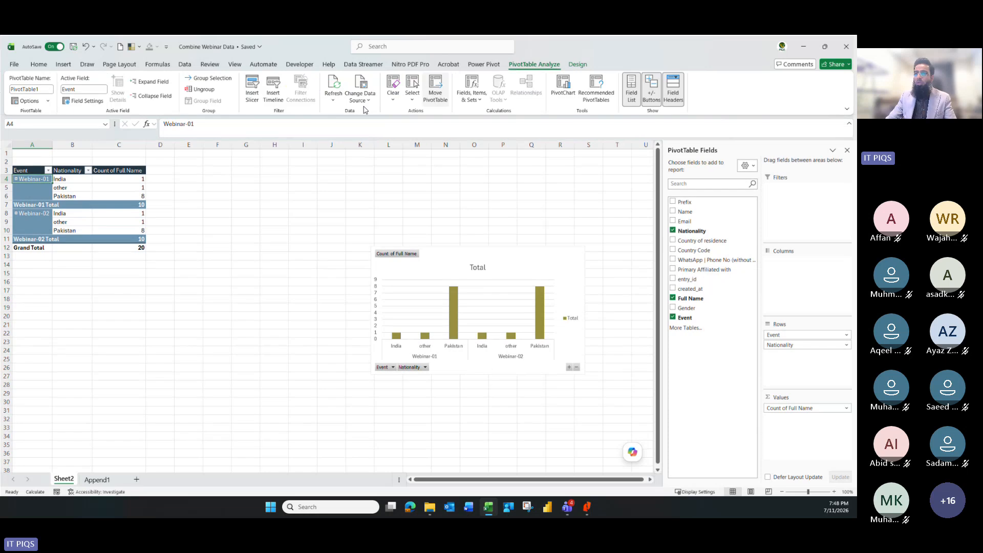
{"action": "left_click", "coordinate": [76, 103]}
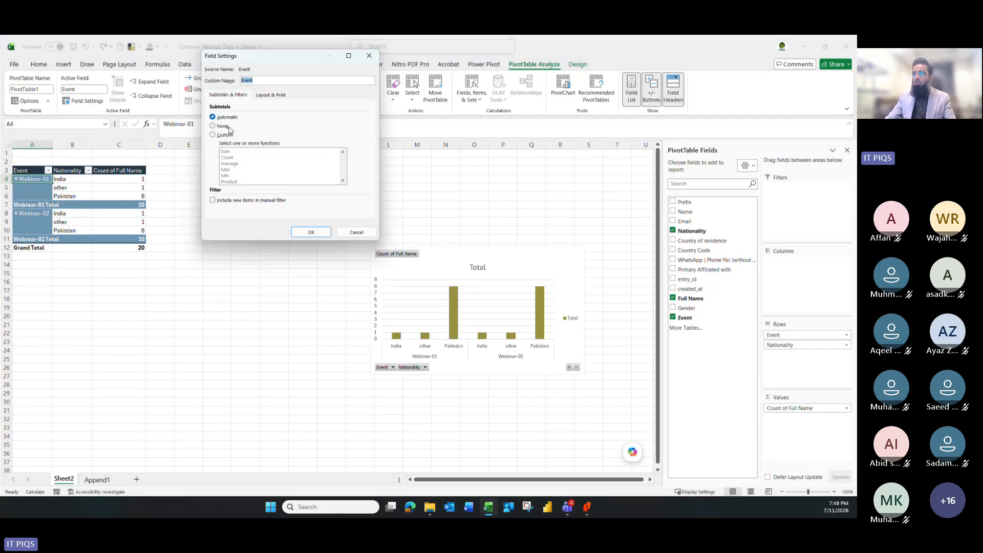
{"action": "key", "text": "Escape"}
{"action": "left_click", "coordinate": [88, 102]}
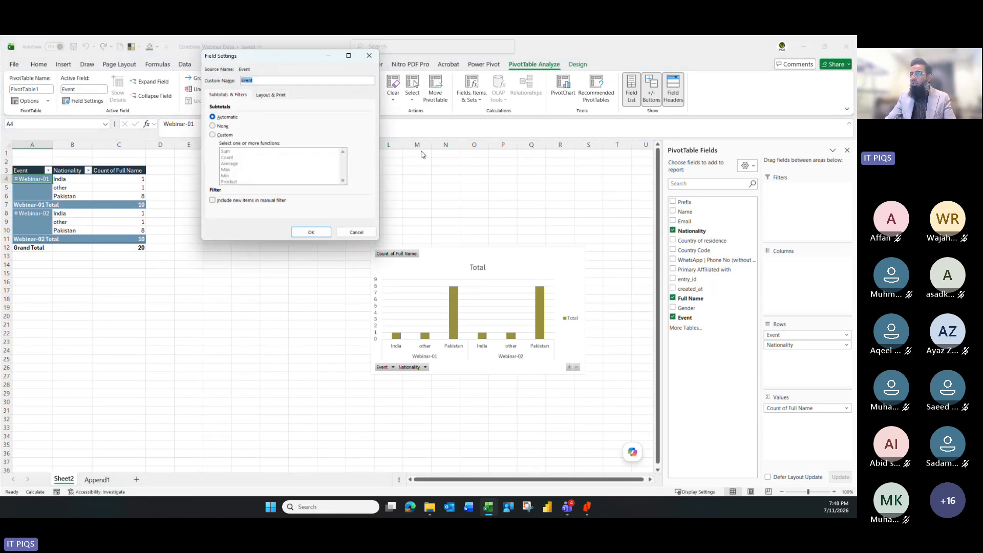
{"action": "left_click", "coordinate": [272, 97]}
{"action": "left_click", "coordinate": [234, 167]}
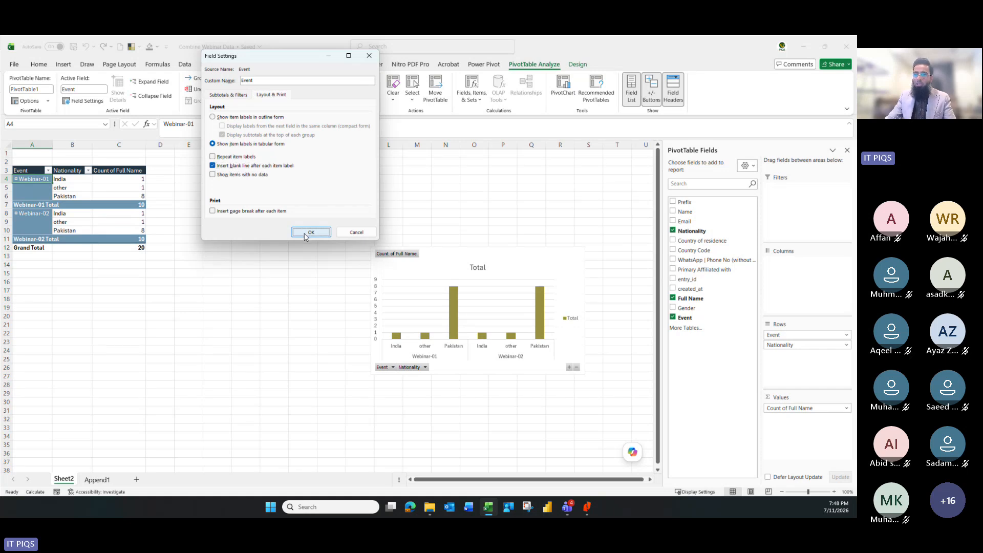
{"action": "left_click", "coordinate": [310, 233]}
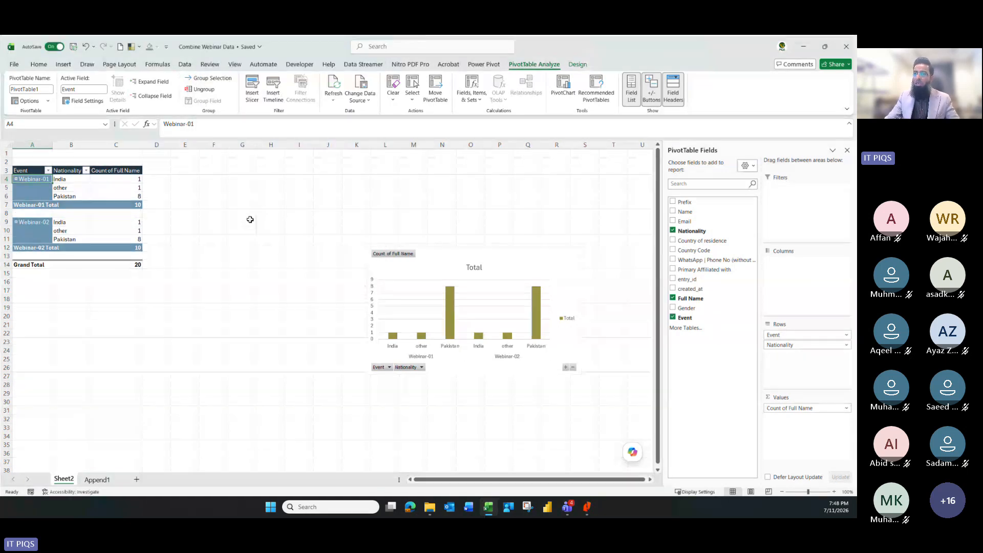
{"action": "left_click", "coordinate": [651, 90]}
- Move the PivotChart up beside the PivotTable, aligning its upper edge near row 2
{"action": "left_click", "coordinate": [486, 251]}
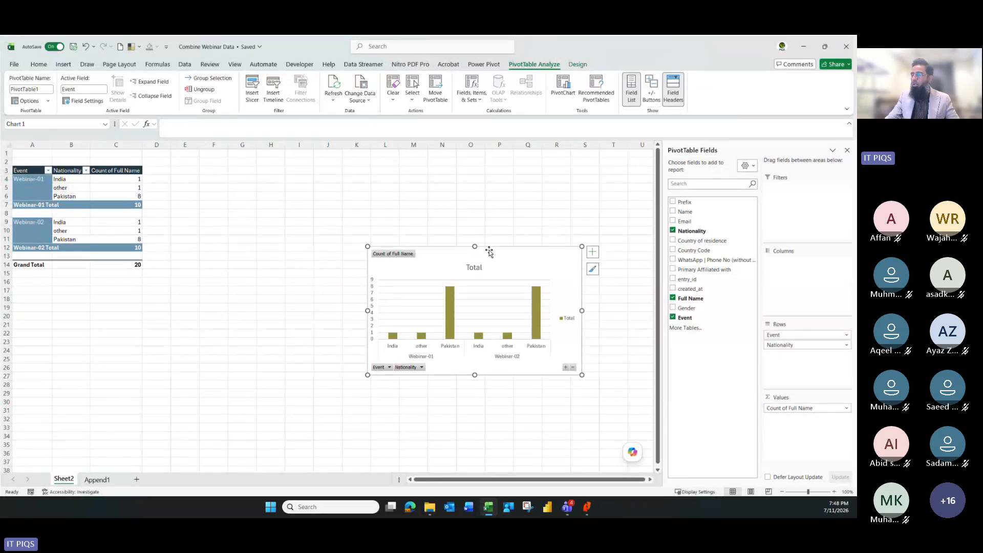
{"action": "left_click_drag", "start_coordinate": [487, 251], "coordinate": [403, 165]}
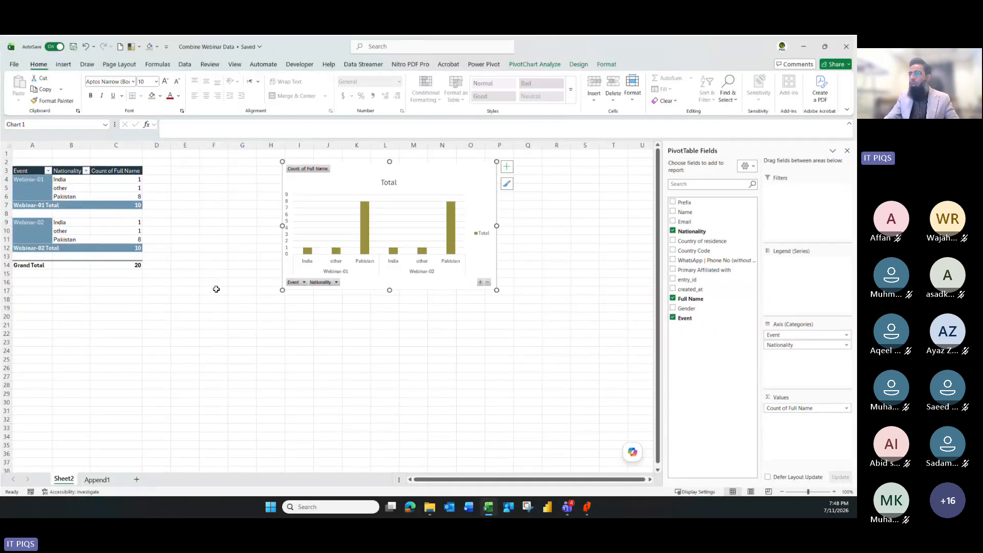
{"action": "left_click", "coordinate": [214, 290]}
- Add the Name field to the PivotTable rows beneath Nationality
{"action": "left_click", "coordinate": [59, 197]}
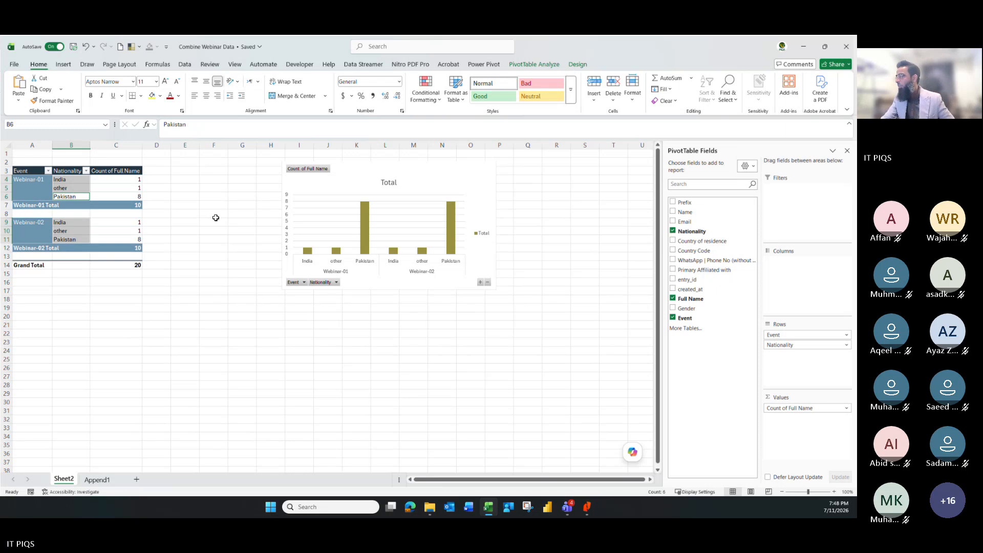
{"action": "left_click_drag", "start_coordinate": [685, 211], "coordinate": [763, 350]}
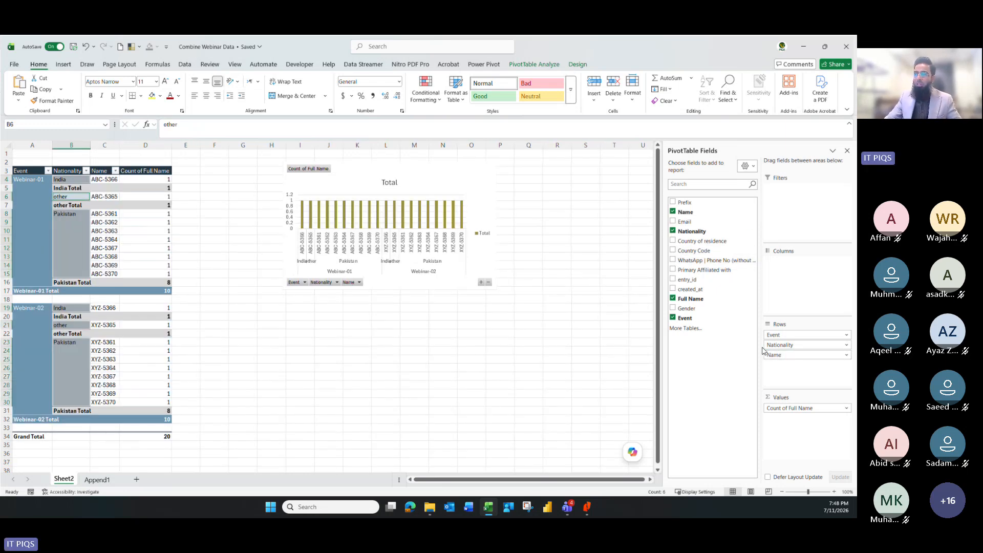
{"action": "left_click", "coordinate": [435, 351]}
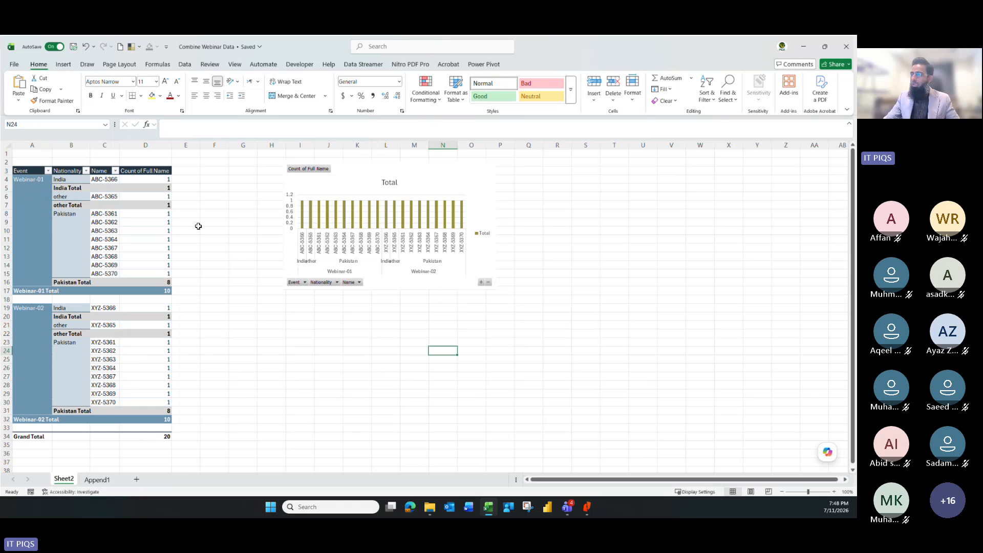
- Widen the PivotChart to column S and collapse its entire field so the Name-level detail is hidden
{"action": "left_click", "coordinate": [418, 282]}
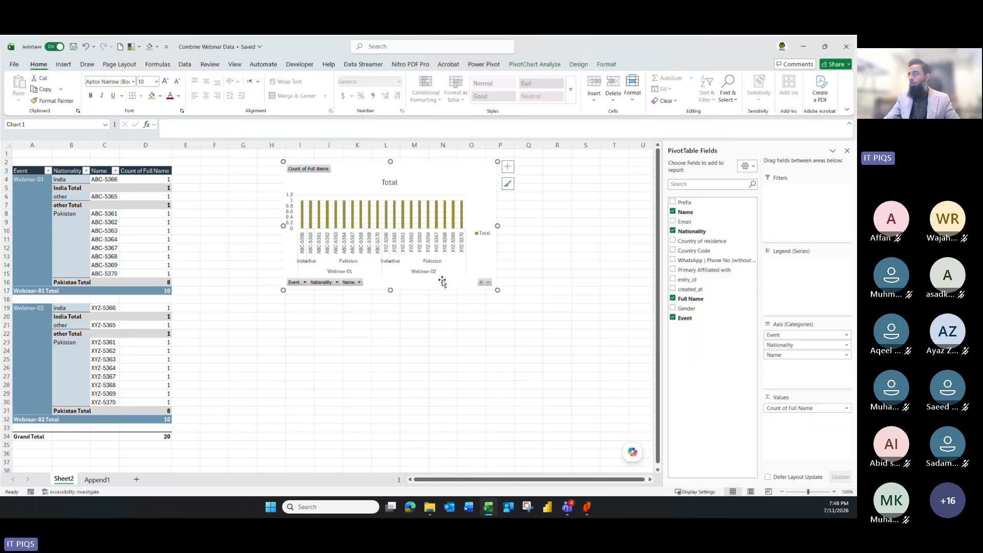
{"action": "left_click", "coordinate": [488, 282]}
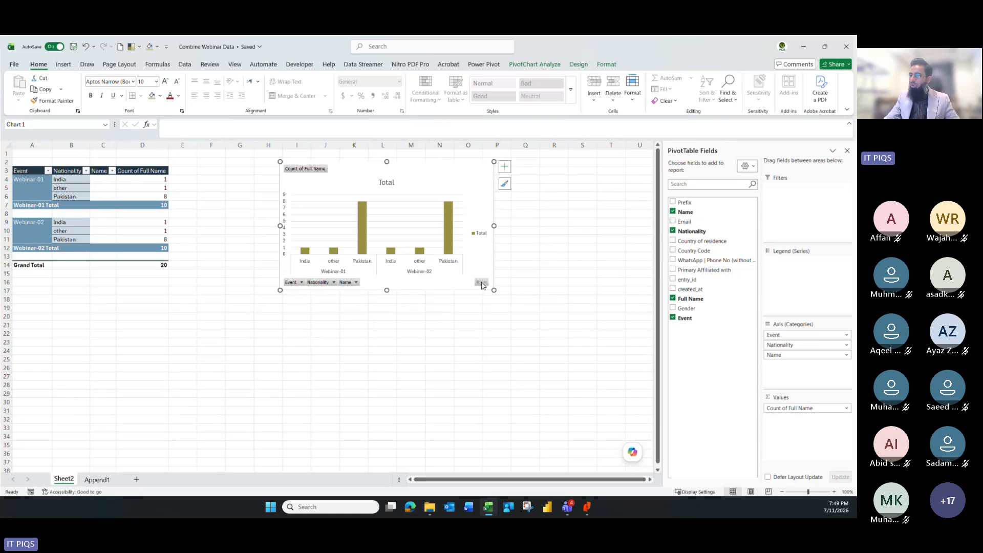
{"action": "left_click", "coordinate": [478, 284]}
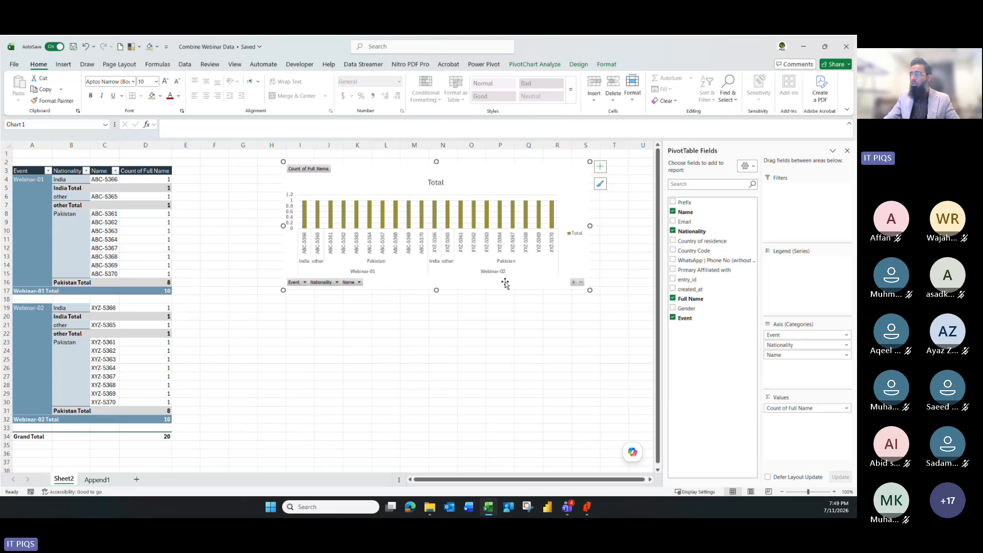
{"action": "left_click", "coordinate": [581, 283]}
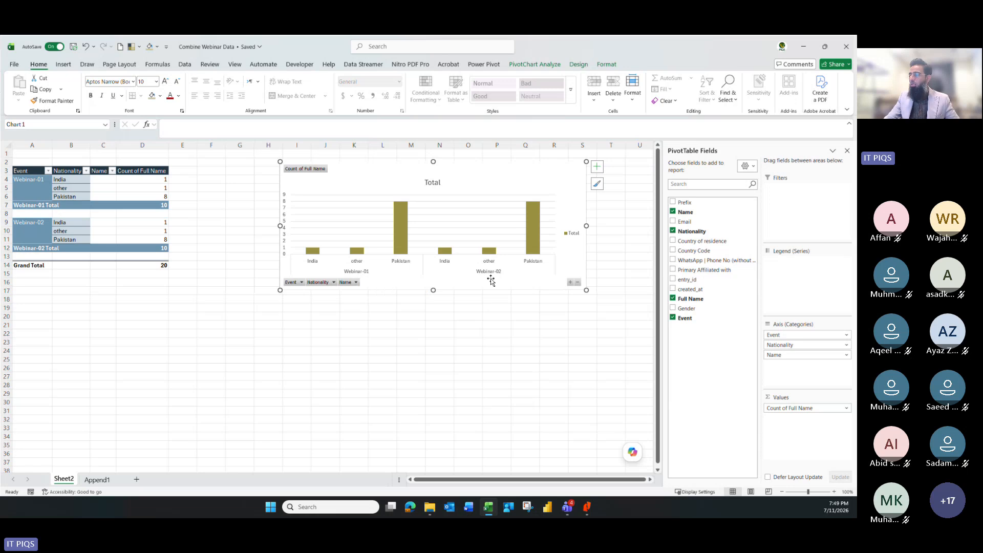
- Show data labels on the PivotChart's columns and add a data table below the plot
{"action": "left_click", "coordinate": [400, 213]}
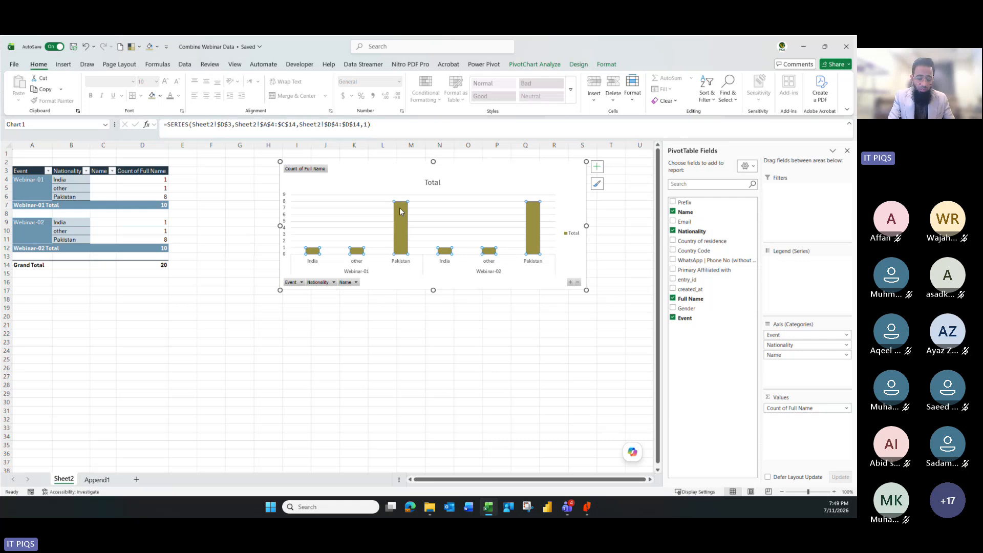
{"action": "left_click", "coordinate": [597, 166]}
{"action": "left_click", "coordinate": [617, 204]}
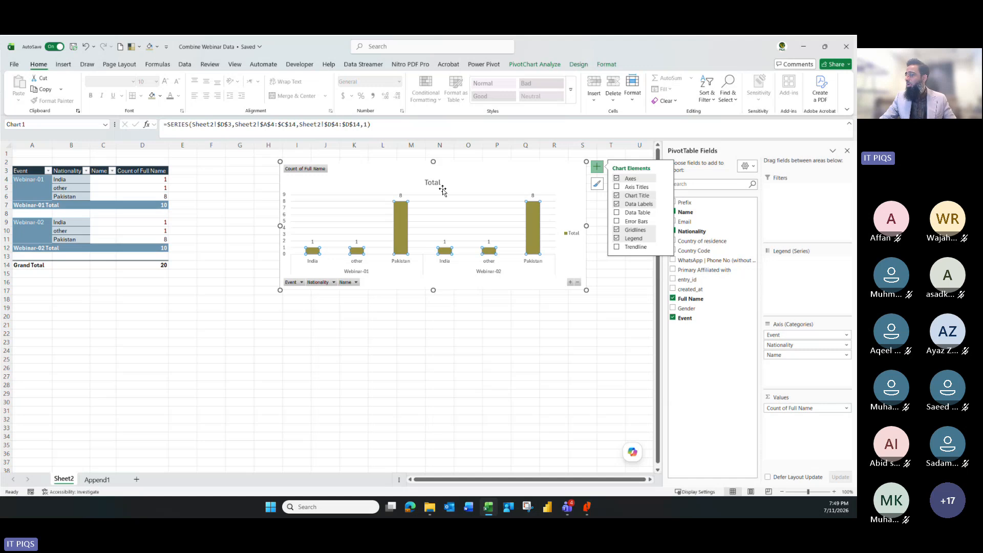
{"action": "left_click", "coordinate": [617, 213]}
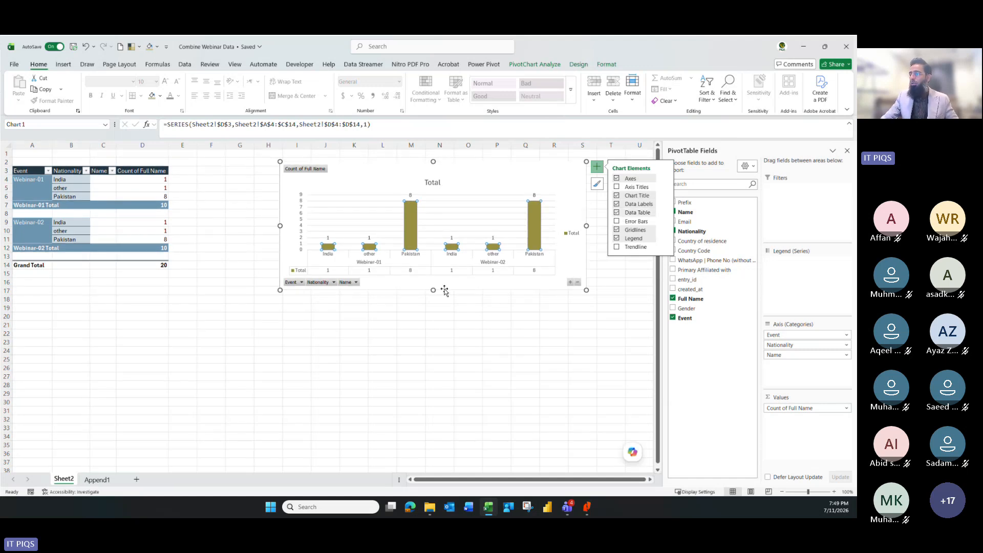
{"action": "left_click", "coordinate": [494, 333]}
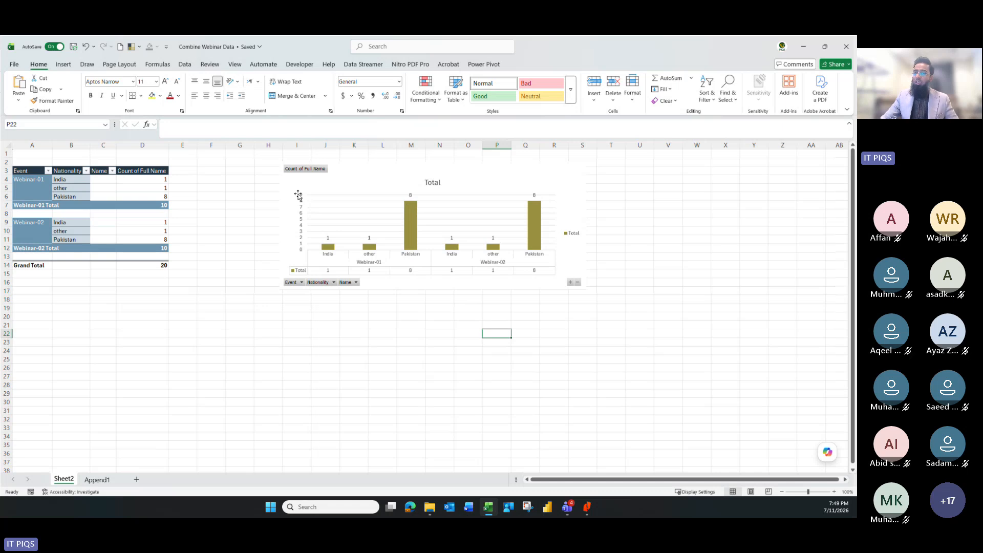
- Try to switch the Event field's layout from tabular to outline form in its field settings
{"action": "left_click", "coordinate": [107, 189]}
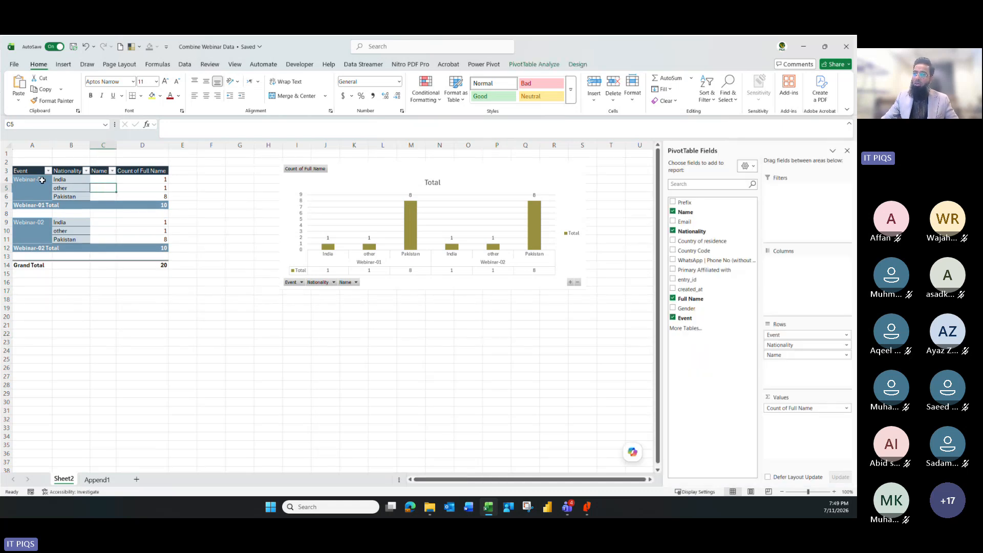
{"action": "left_click", "coordinate": [66, 179]}
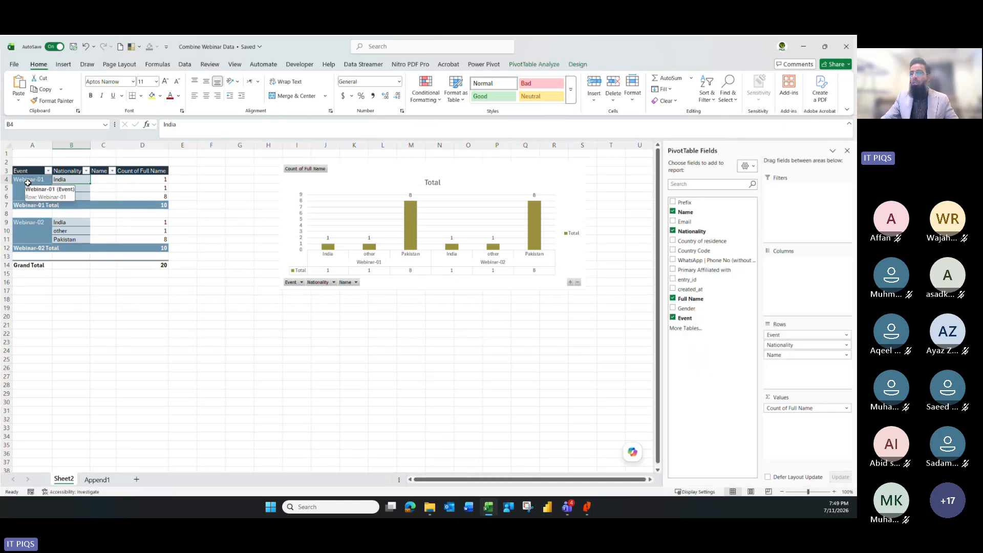
{"action": "left_click", "coordinate": [28, 181]}
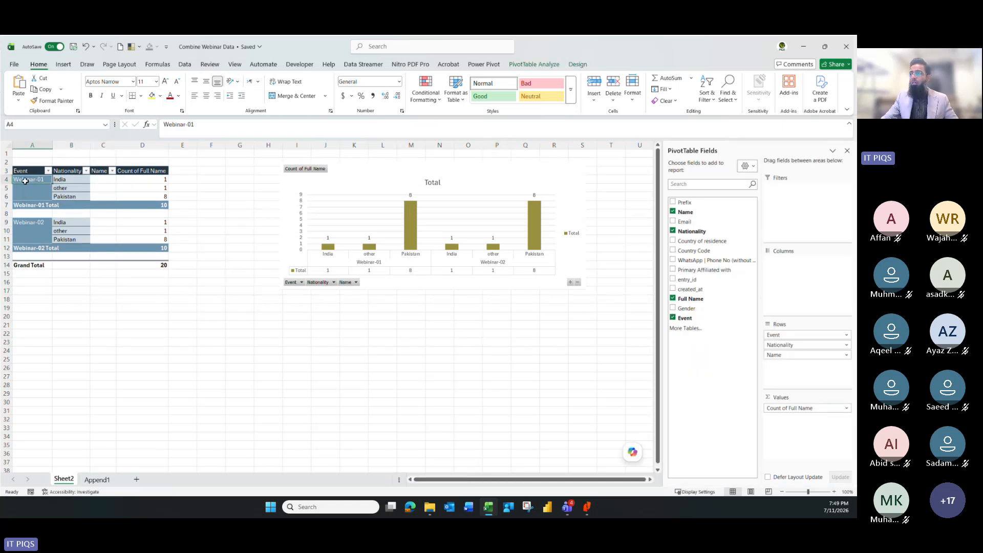
{"action": "left_click", "coordinate": [514, 65]}
{"action": "left_click", "coordinate": [85, 101]}
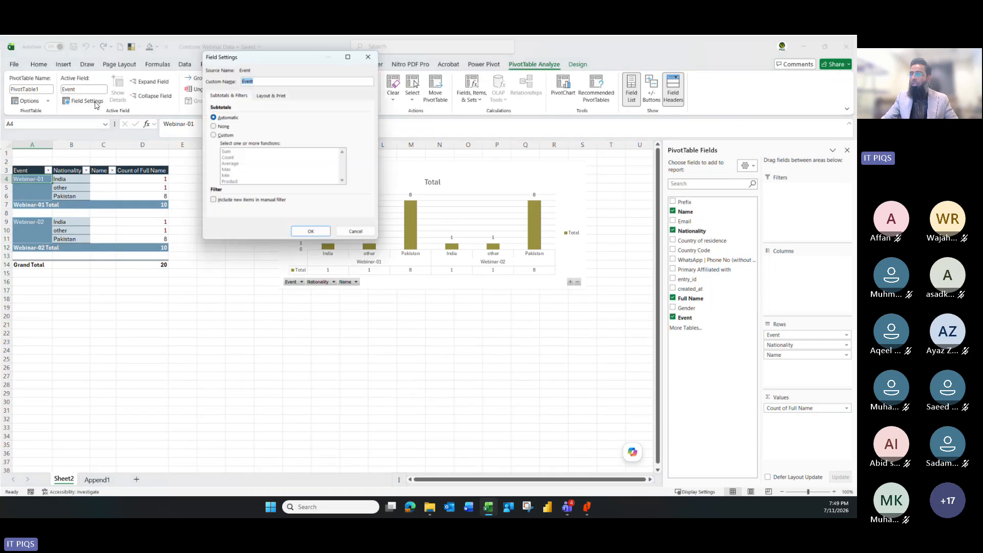
{"action": "left_click", "coordinate": [263, 95]}
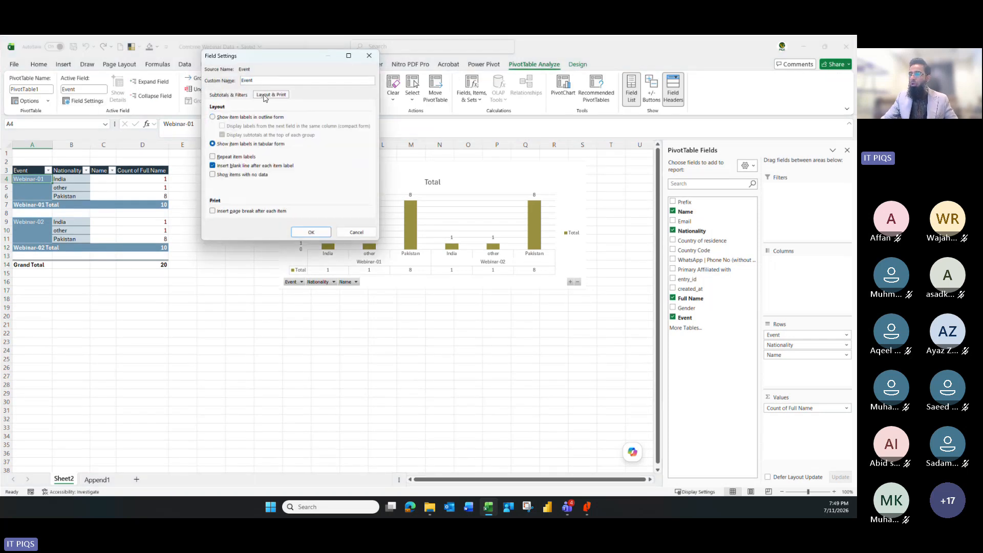
{"action": "left_click", "coordinate": [228, 118]}
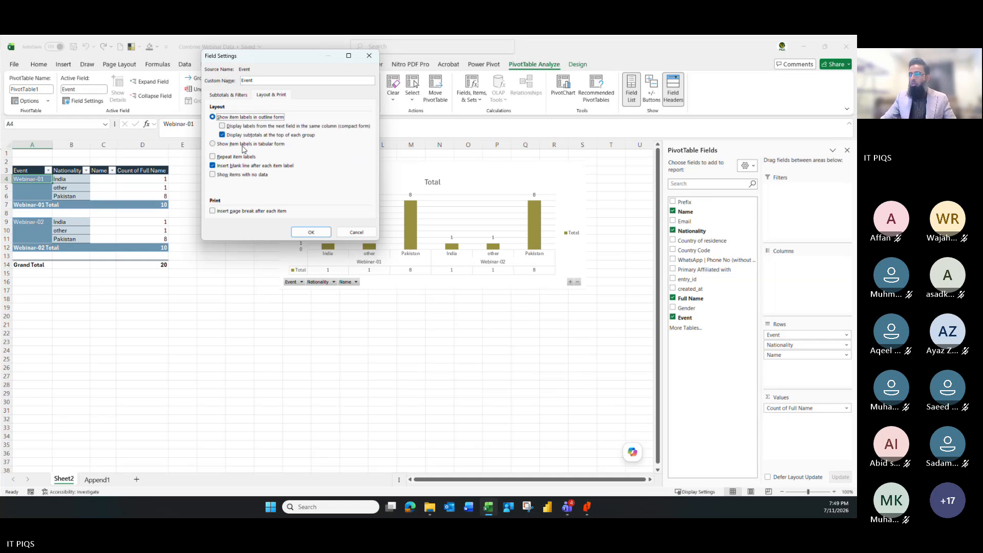
{"action": "key", "text": "Return"}
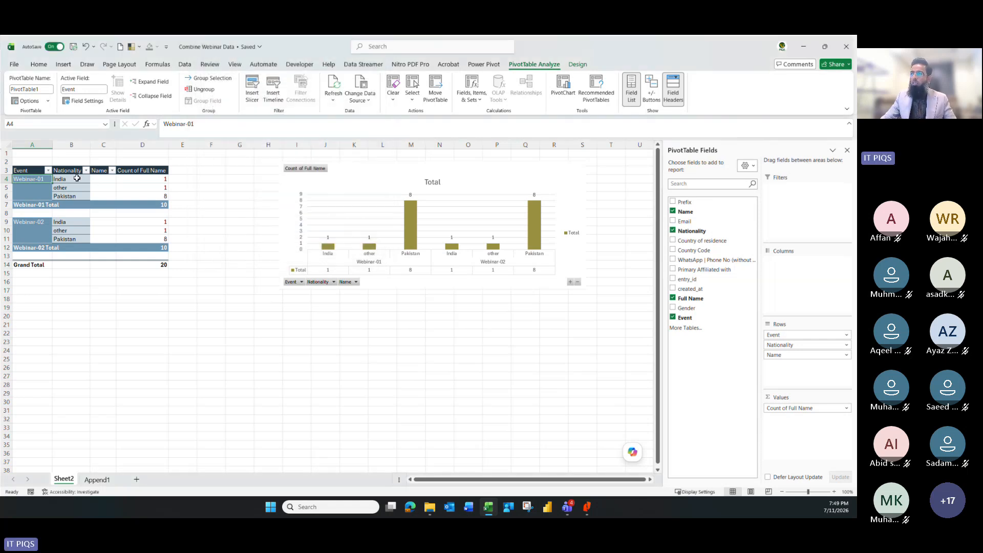
- Show the Event field's item labels in outline form, with subtotals at the top of each group and compact form off
{"action": "left_click", "coordinate": [84, 101]}
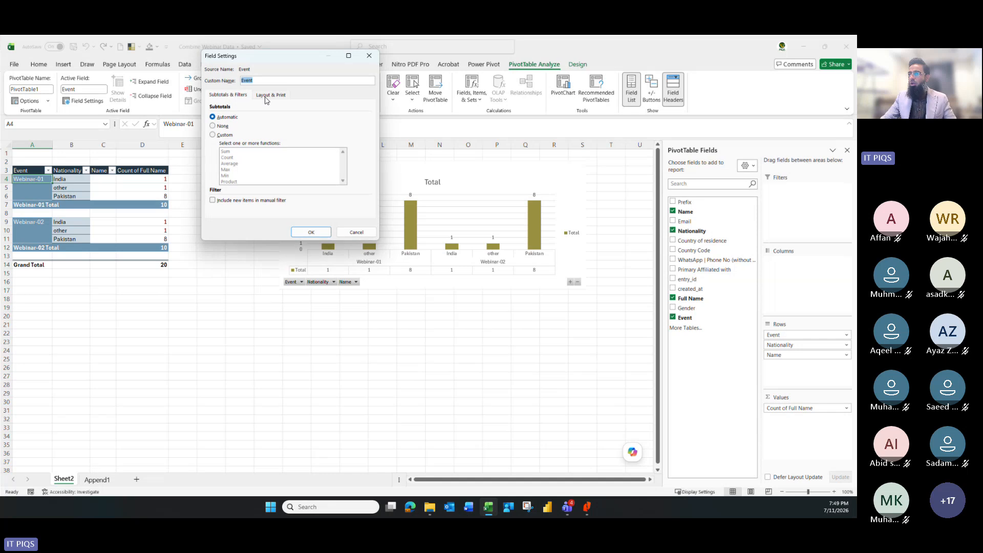
{"action": "left_click", "coordinate": [271, 95]}
{"action": "left_click", "coordinate": [214, 117]}
{"action": "left_click", "coordinate": [238, 126]}
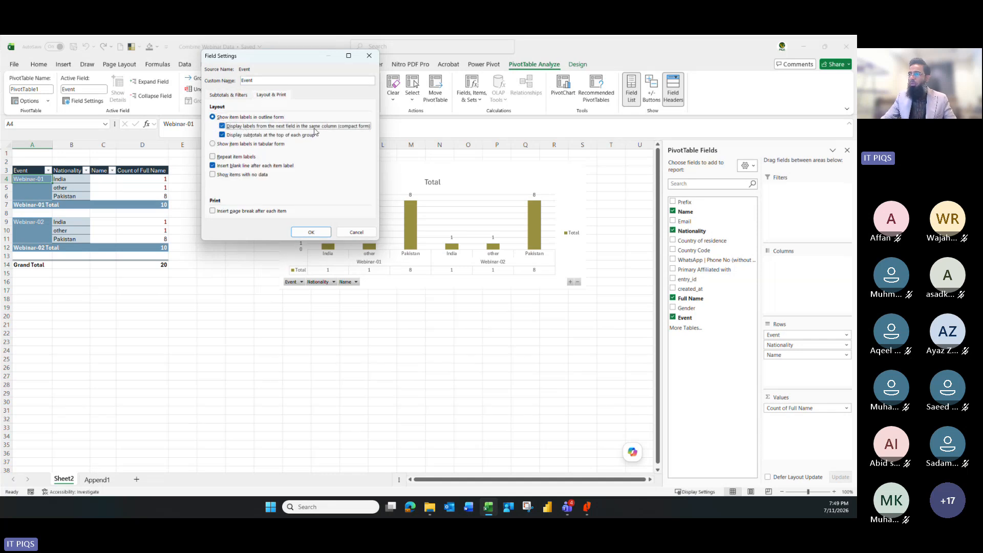
{"action": "left_click", "coordinate": [272, 127]}
{"action": "left_click", "coordinate": [308, 232]}
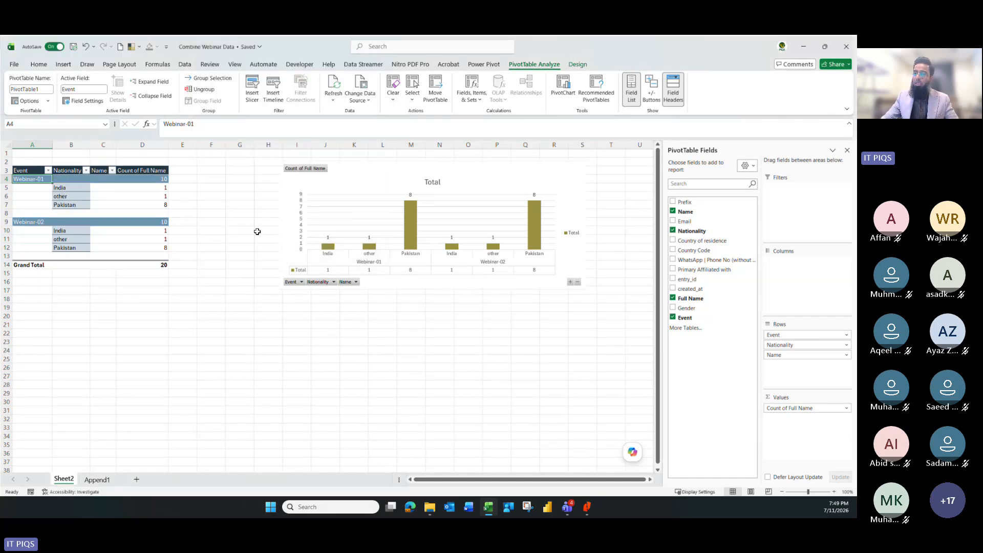
- Set the Event field to compact form so labels from the next field display in the same column
{"action": "left_click", "coordinate": [54, 188]}
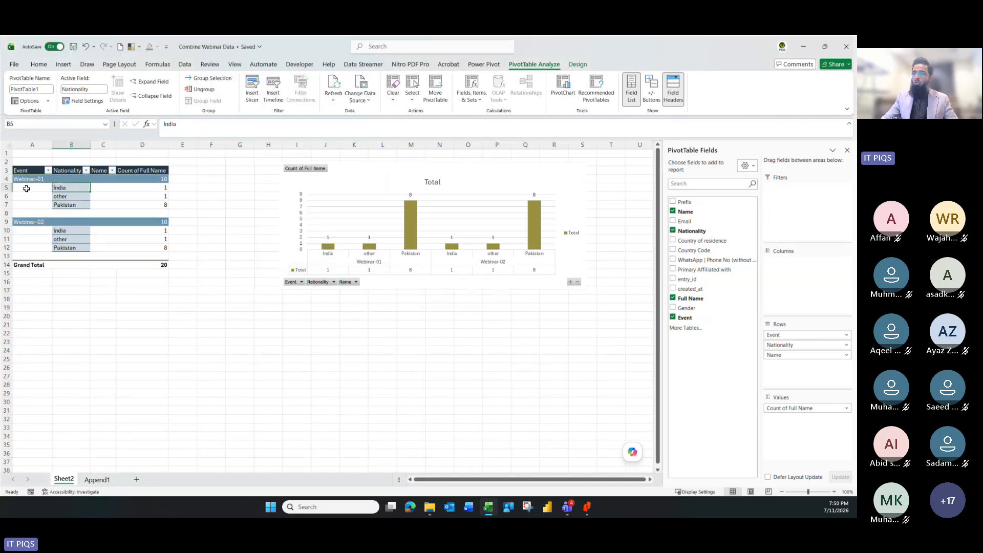
{"action": "left_click", "coordinate": [42, 180]}
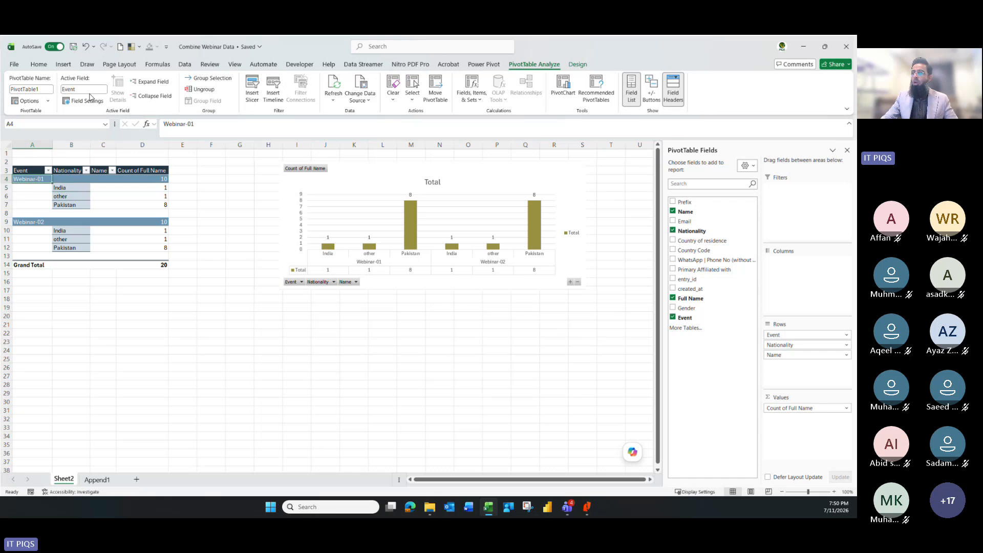
{"action": "left_click", "coordinate": [86, 100]}
{"action": "left_click", "coordinate": [271, 95]}
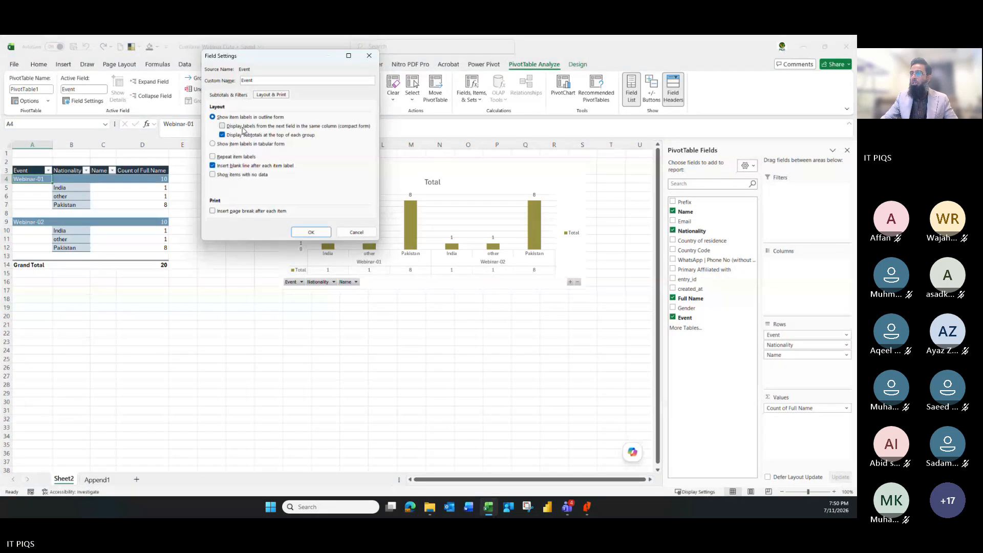
{"action": "left_click", "coordinate": [238, 127]}
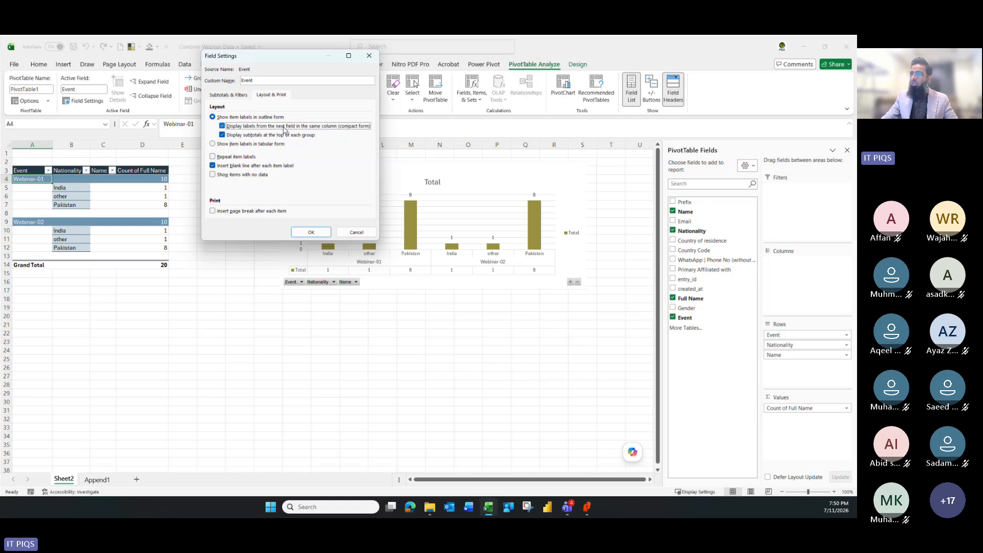
{"action": "left_click", "coordinate": [311, 232]}
{"action": "left_click", "coordinate": [224, 281]}
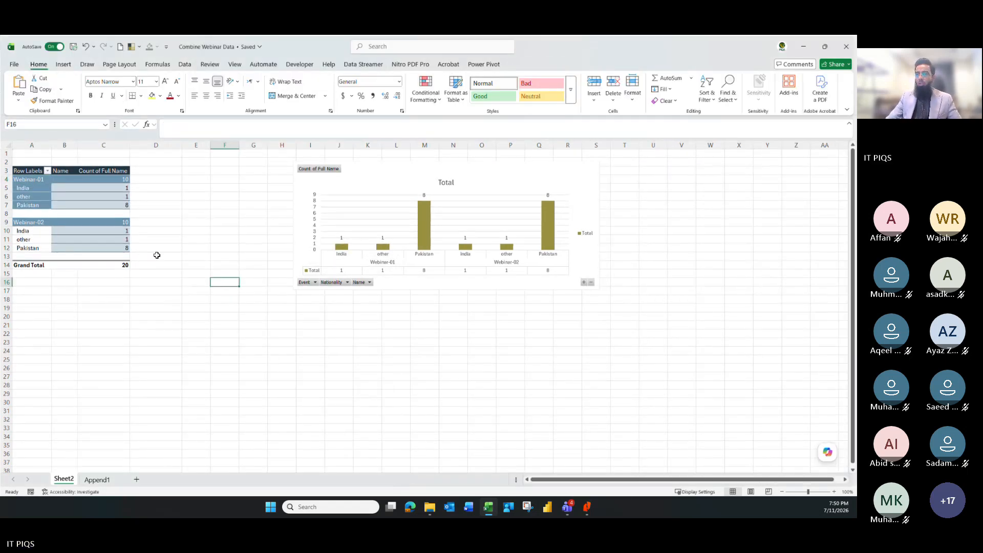
- Set the whole PivotTable's report layout to Tabular Form
{"action": "left_click", "coordinate": [39, 180]}
{"action": "left_click", "coordinate": [574, 64]}
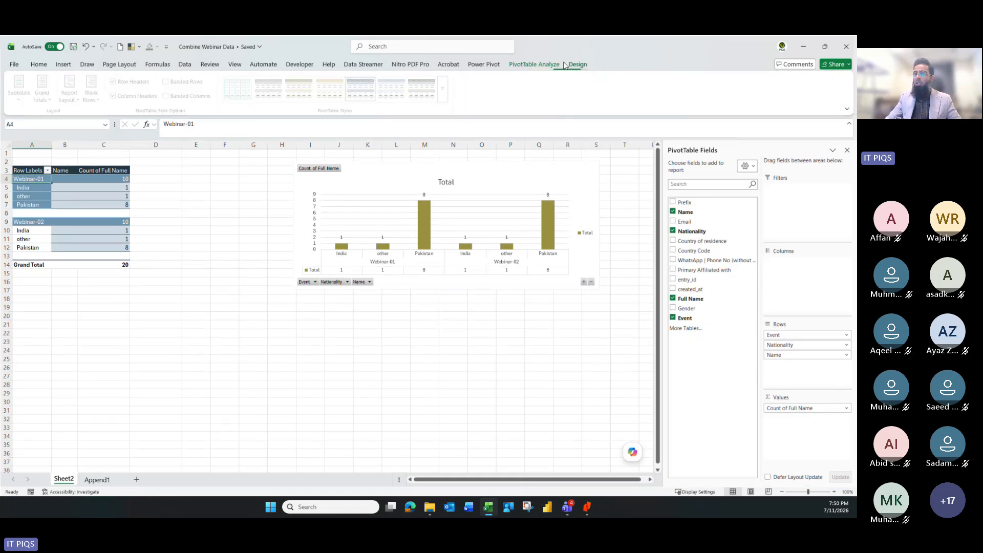
{"action": "left_click", "coordinate": [72, 90]}
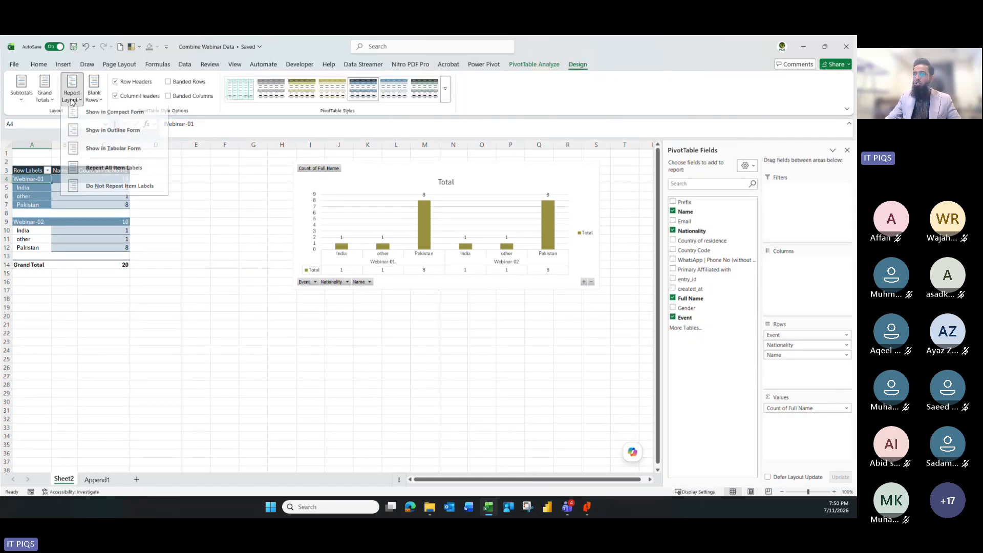
{"action": "left_click", "coordinate": [105, 152]}
{"action": "left_click", "coordinate": [208, 216]}
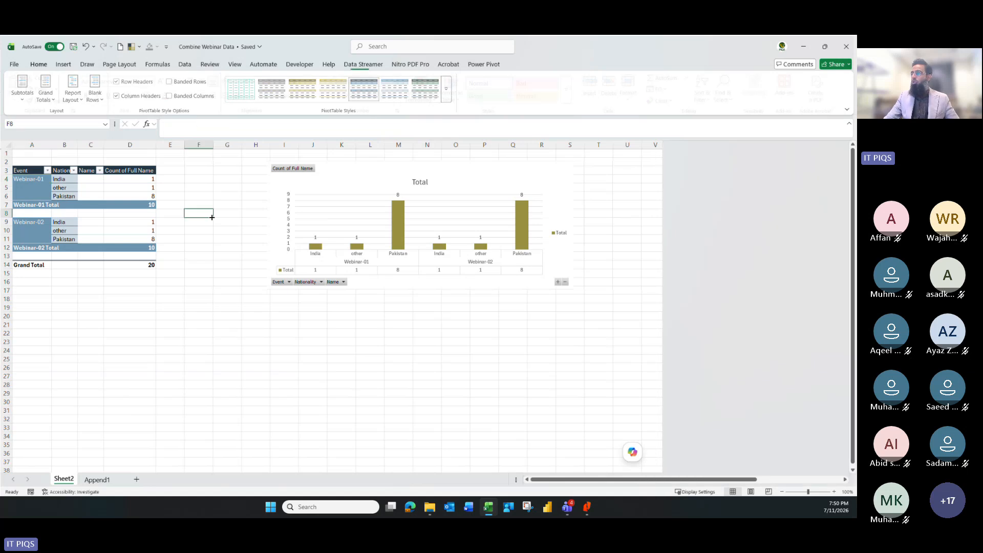
- Move the PivotChart closer to the PivotTable, with its near edge at the end of column E
{"action": "left_click", "coordinate": [278, 187]}
{"action": "left_click_drag", "start_coordinate": [278, 188], "coordinate": [190, 192]}
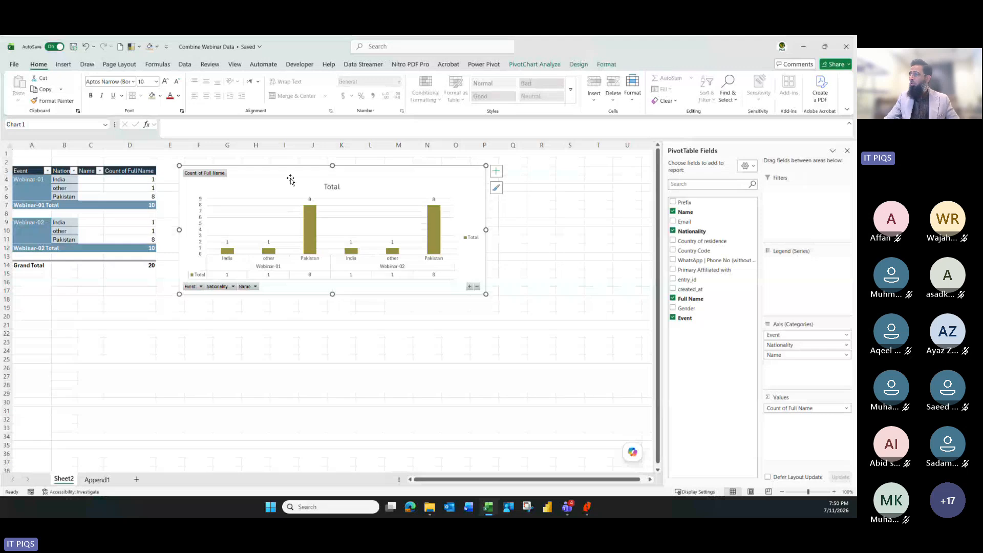
- Change the PivotChart to a Pie chart and resize it to end in column N and at row 21
{"action": "left_click", "coordinate": [536, 65]}
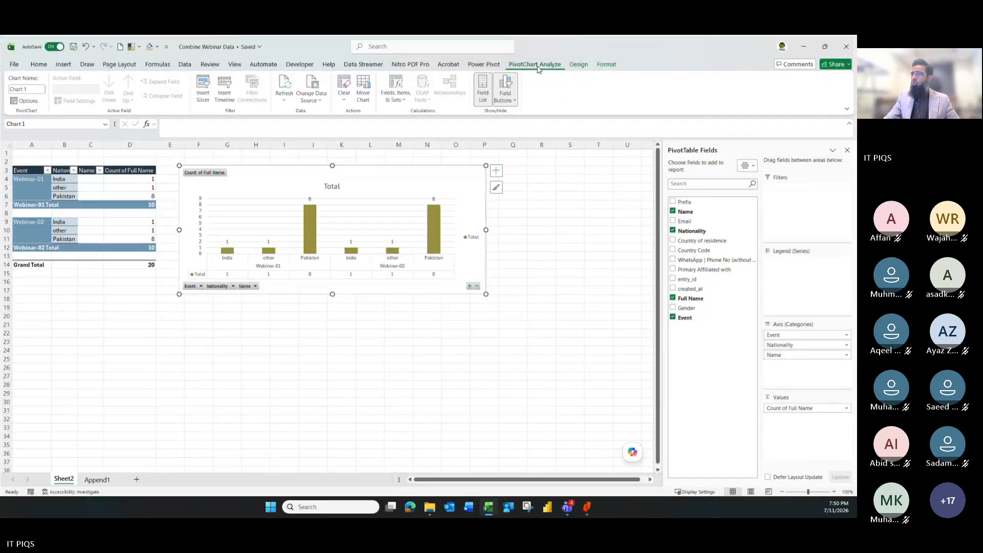
{"action": "left_click", "coordinate": [574, 66]}
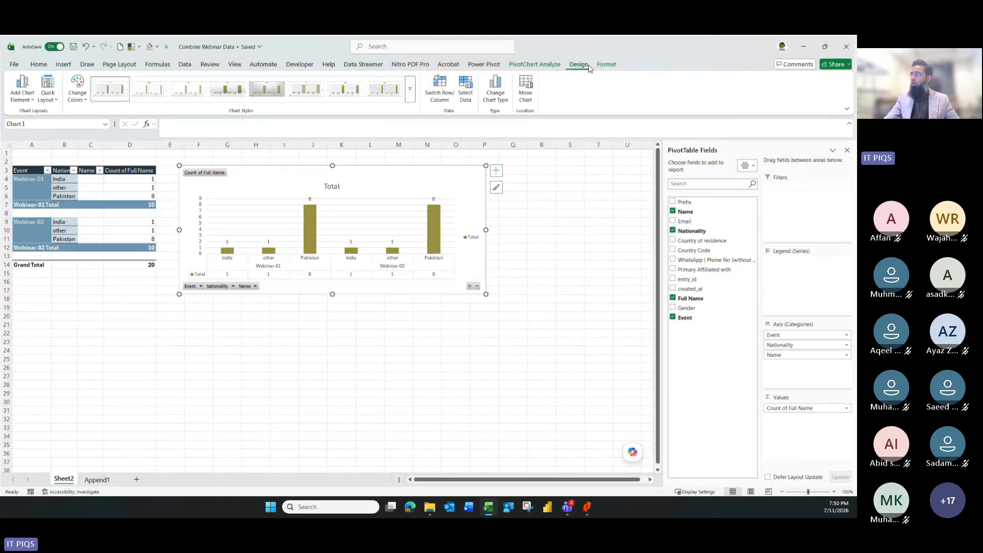
{"action": "left_click", "coordinate": [496, 91]}
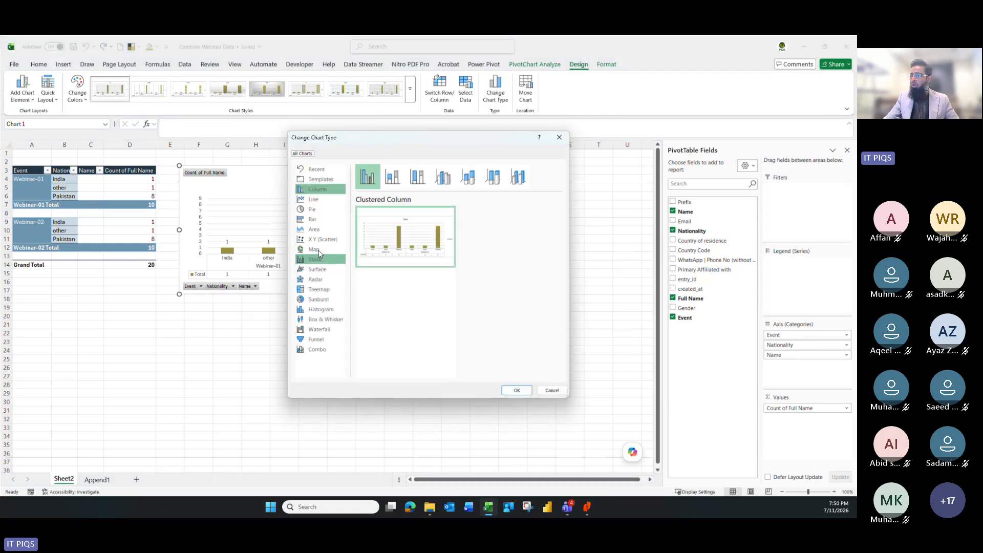
{"action": "left_click", "coordinate": [316, 209]}
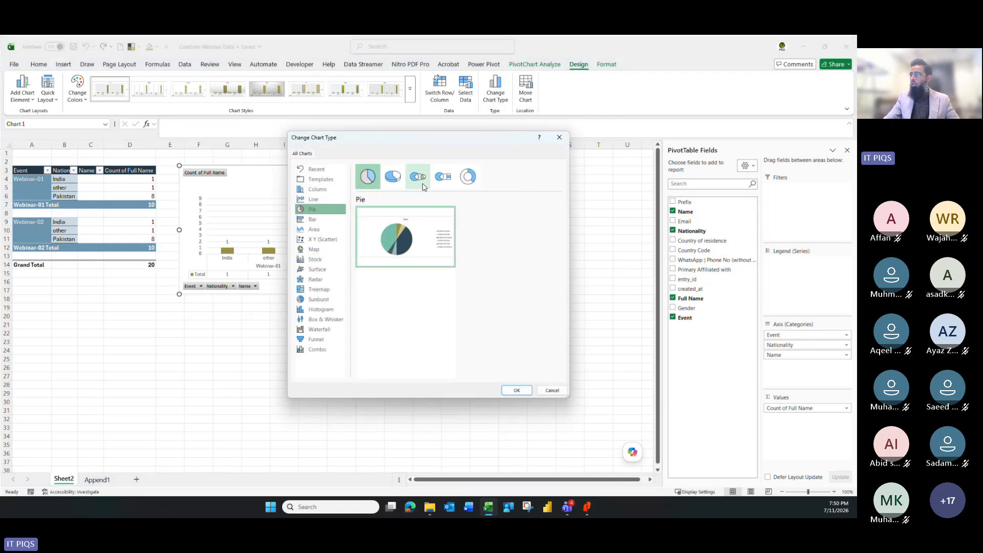
{"action": "left_click", "coordinate": [517, 390]}
{"action": "left_click_drag", "start_coordinate": [485, 292], "coordinate": [424, 330]}
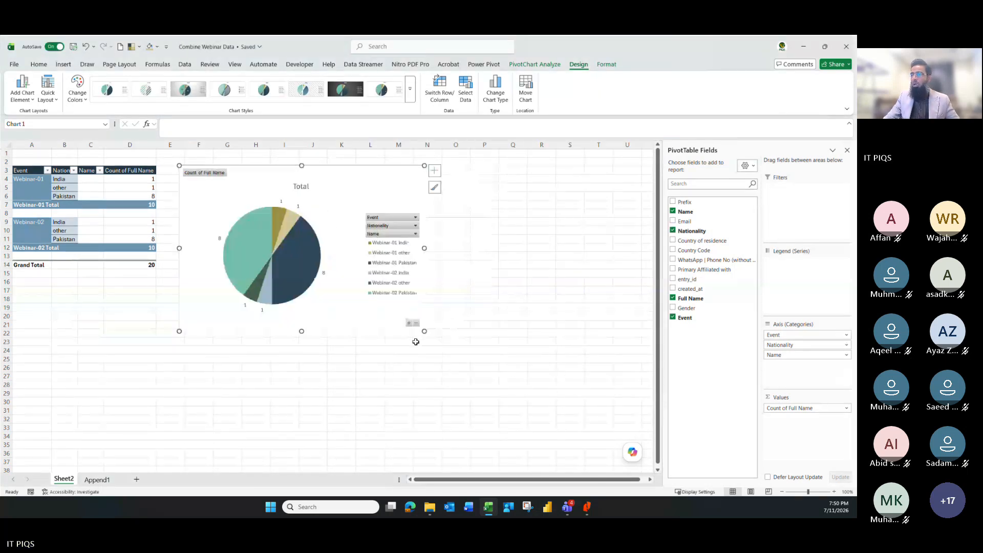
- Remove the Nationality field from the PivotTable's rows
{"action": "left_click", "coordinate": [124, 234]}
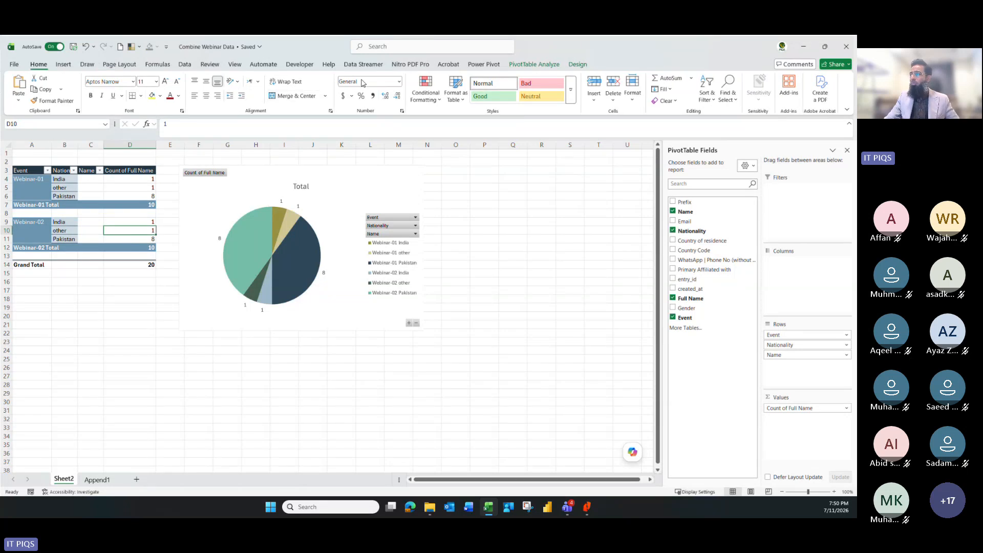
{"action": "left_click", "coordinate": [522, 66]}
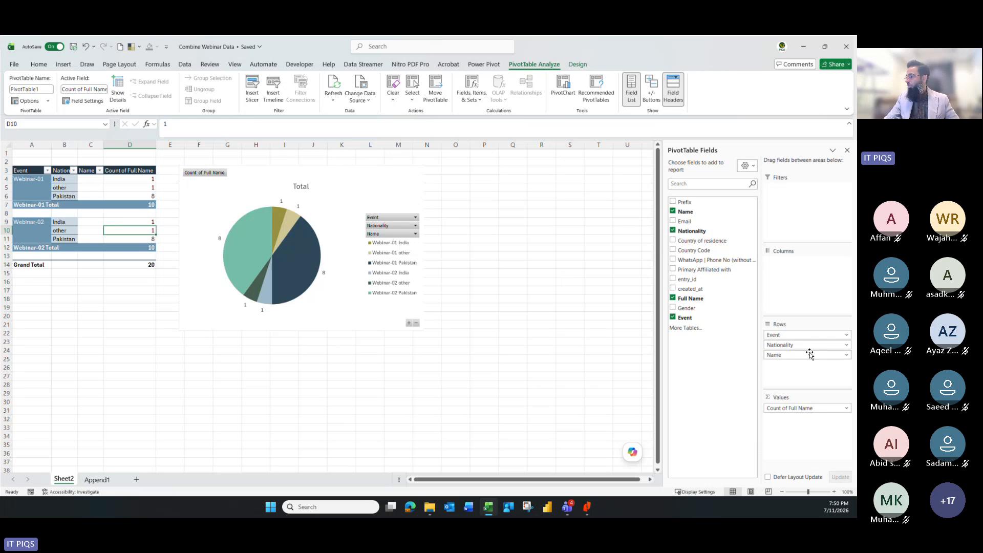
{"action": "left_click", "coordinate": [848, 345]}
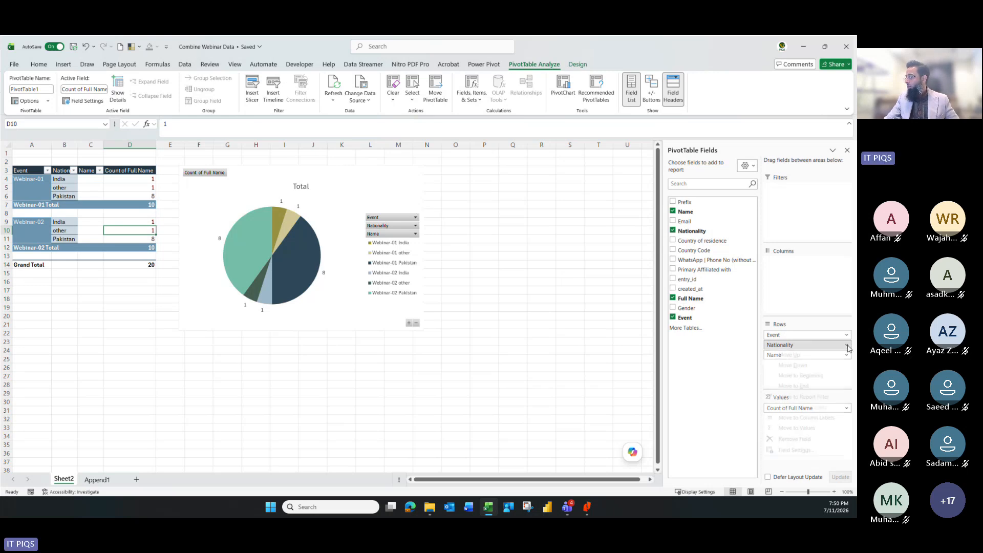
{"action": "left_click", "coordinate": [811, 439]}
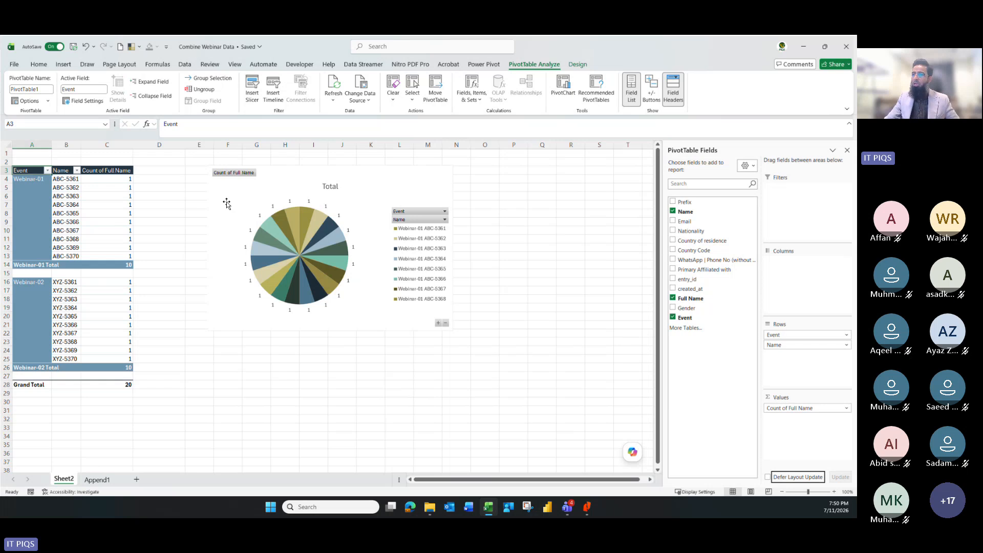
- Insert a Nationality slicer for the PivotTable and place it beside the pie chart, around columns O to R
{"action": "left_click", "coordinate": [107, 215]}
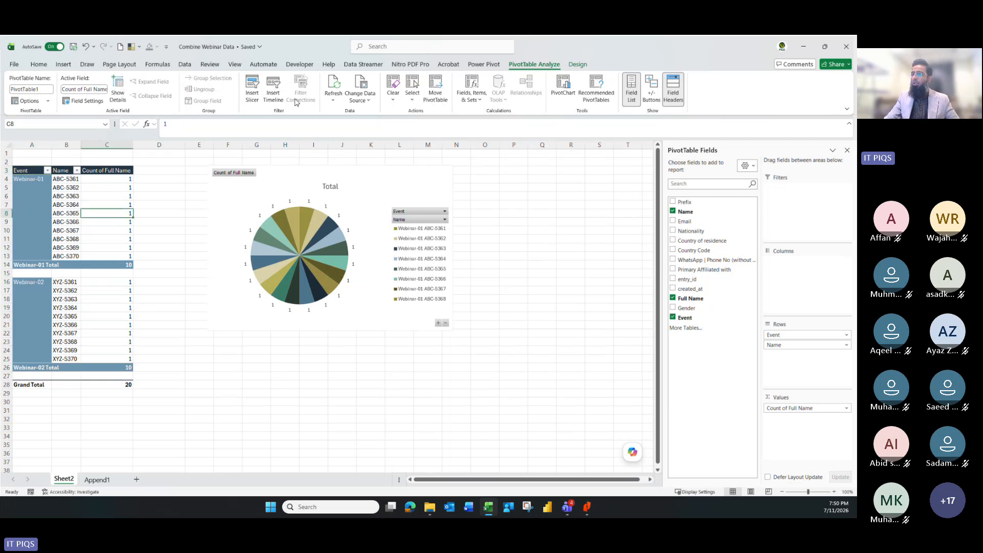
{"action": "left_click", "coordinate": [252, 88]}
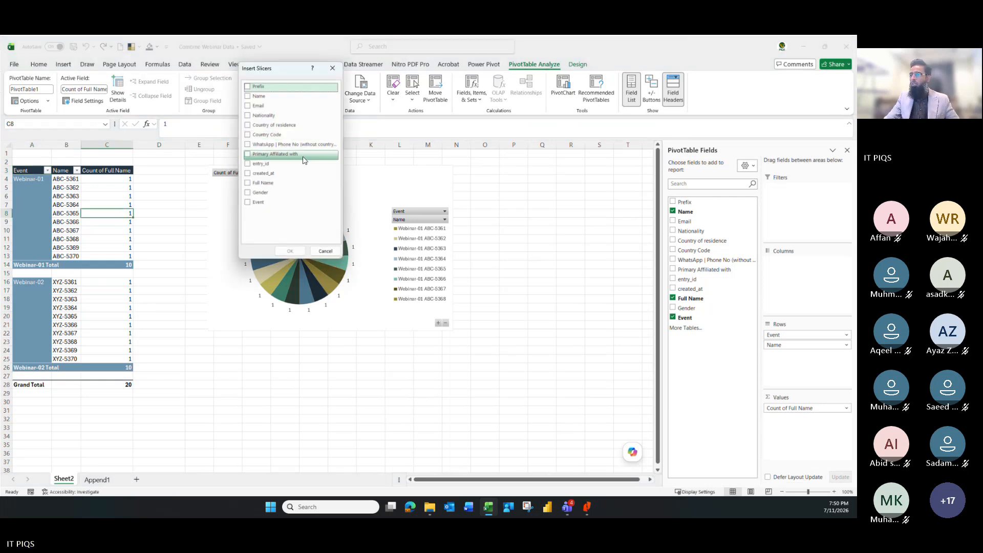
{"action": "left_click", "coordinate": [248, 117]}
{"action": "left_click", "coordinate": [288, 250]}
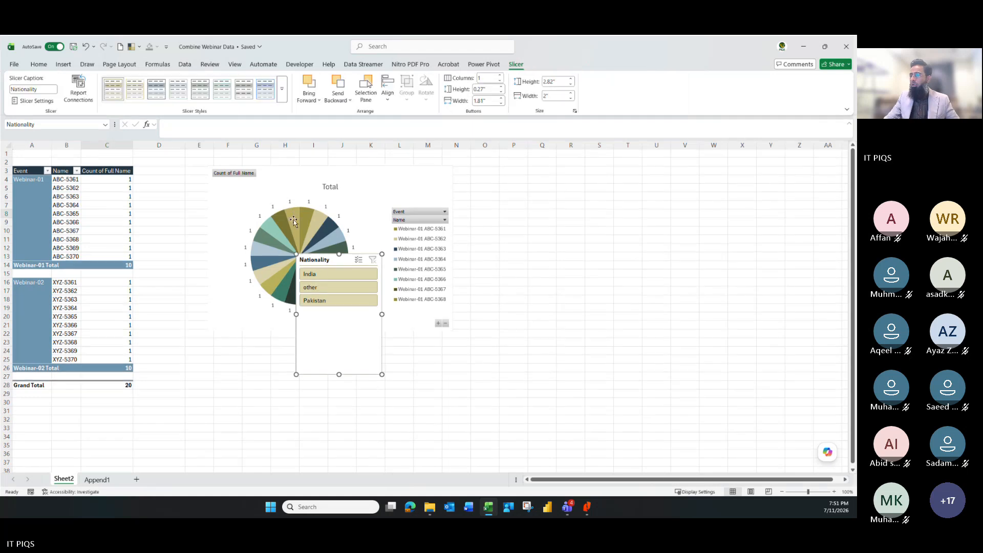
{"action": "left_click_drag", "start_coordinate": [318, 261], "coordinate": [521, 175]}
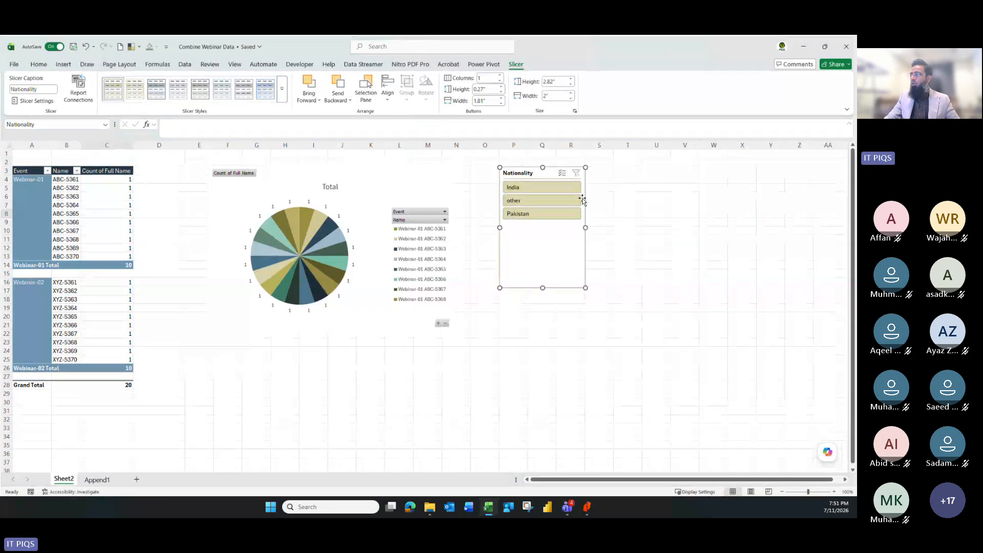
- Filter the PivotTable and chart with the Nationality slicer by Pakistan, other and finally India
{"action": "left_click", "coordinate": [546, 213]}
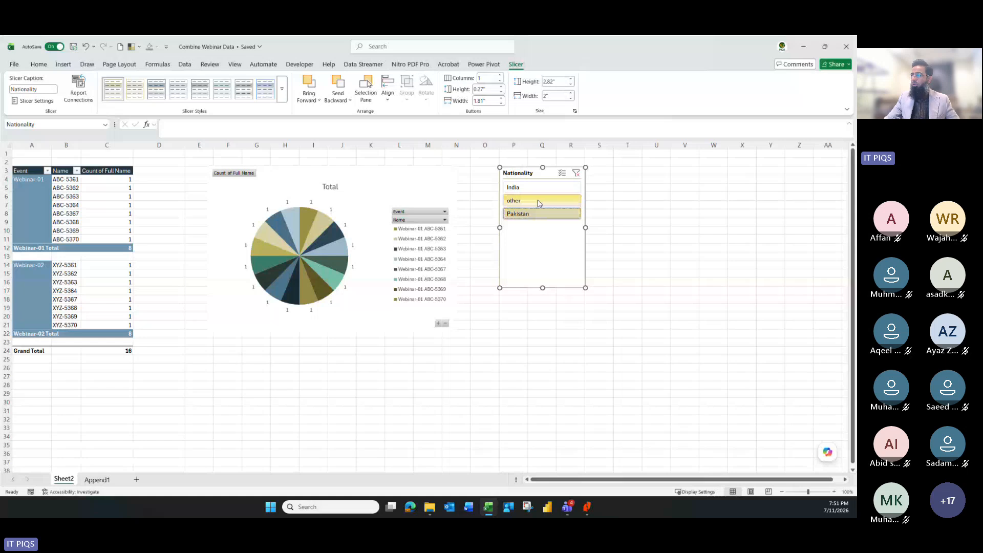
{"action": "left_click", "coordinate": [539, 202]}
{"action": "left_click", "coordinate": [536, 188]}
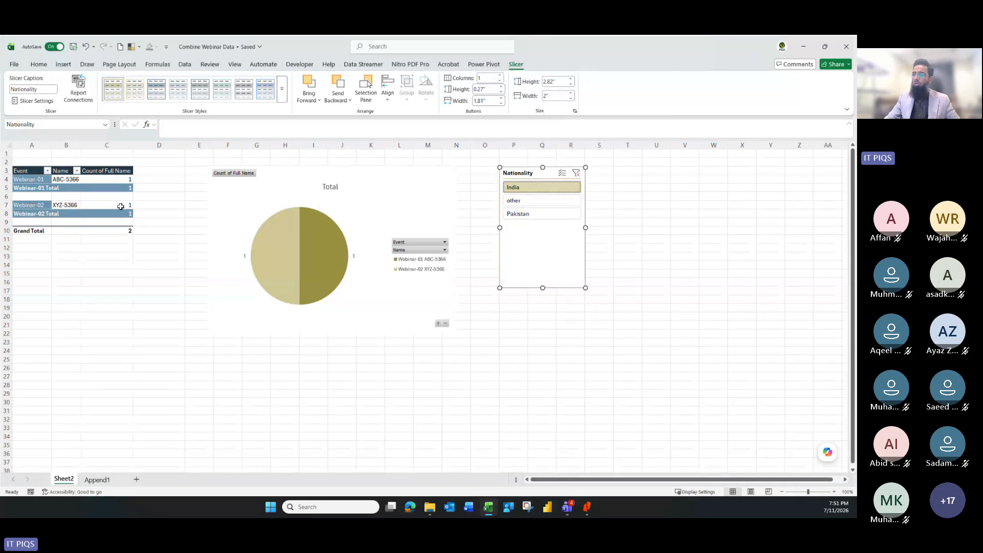
{"action": "mouse_move", "coordinate": [109, 205]}
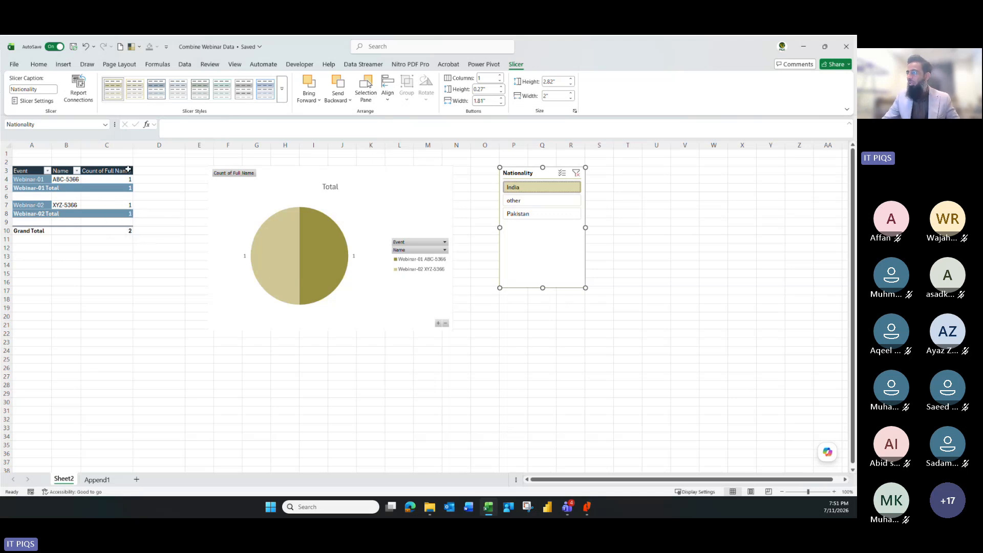
- Clear the Nationality slicer's filter and check the created_at dates in the Append1 sheet
{"action": "left_click", "coordinate": [576, 172]}
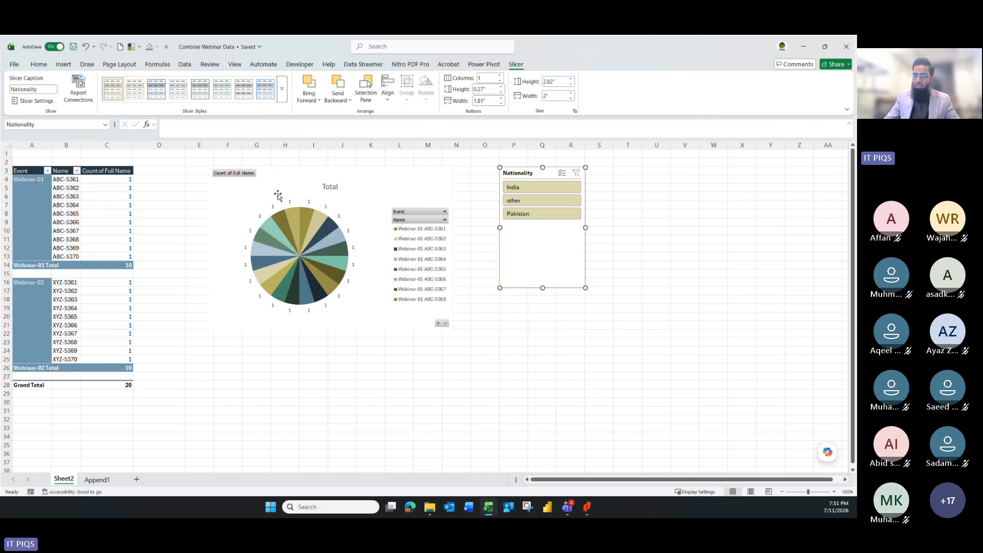
{"action": "left_click", "coordinate": [97, 480]}
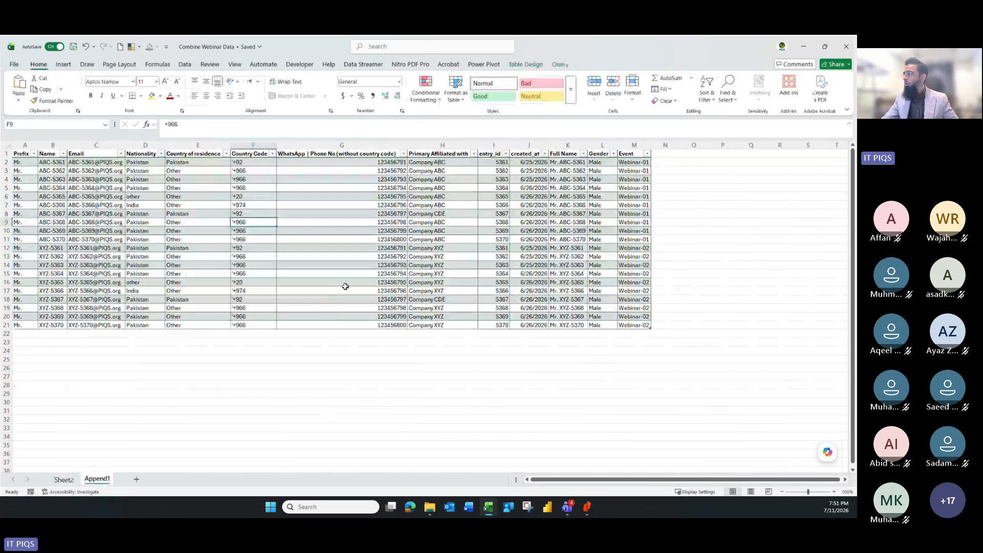
{"action": "left_click_drag", "start_coordinate": [530, 162], "coordinate": [532, 326]}
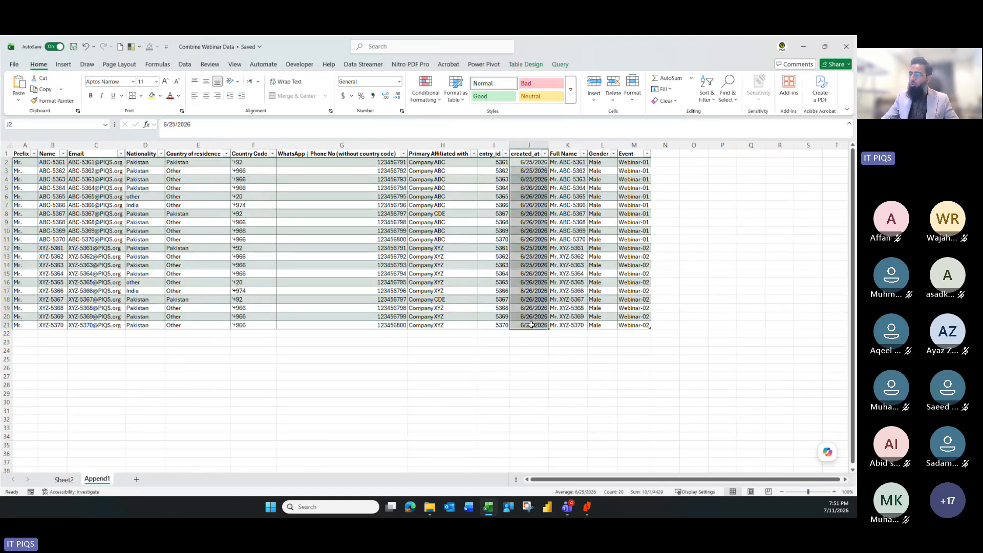
{"action": "left_click", "coordinate": [63, 479]}
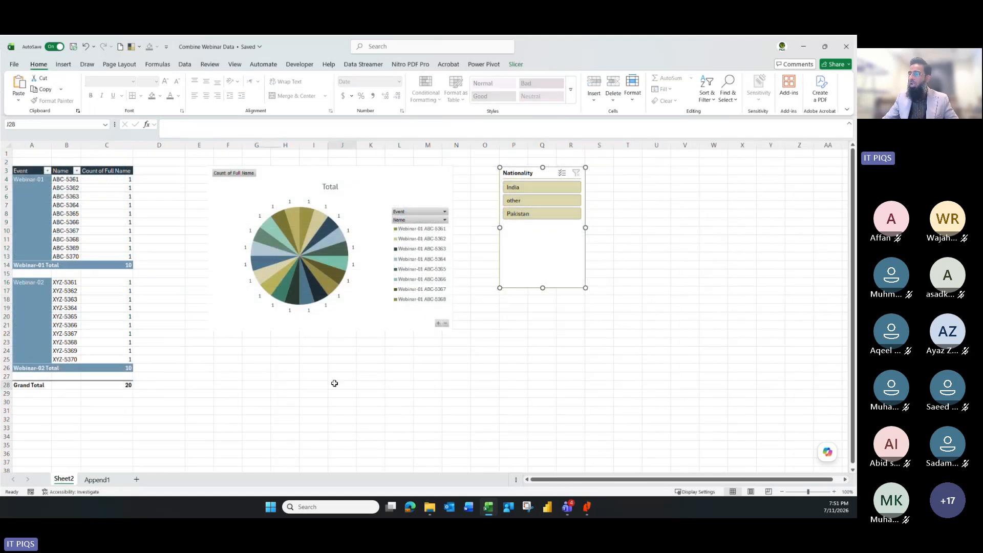
- Insert a timeline for the PivotTable based on the created_at field
{"action": "left_click", "coordinate": [109, 301]}
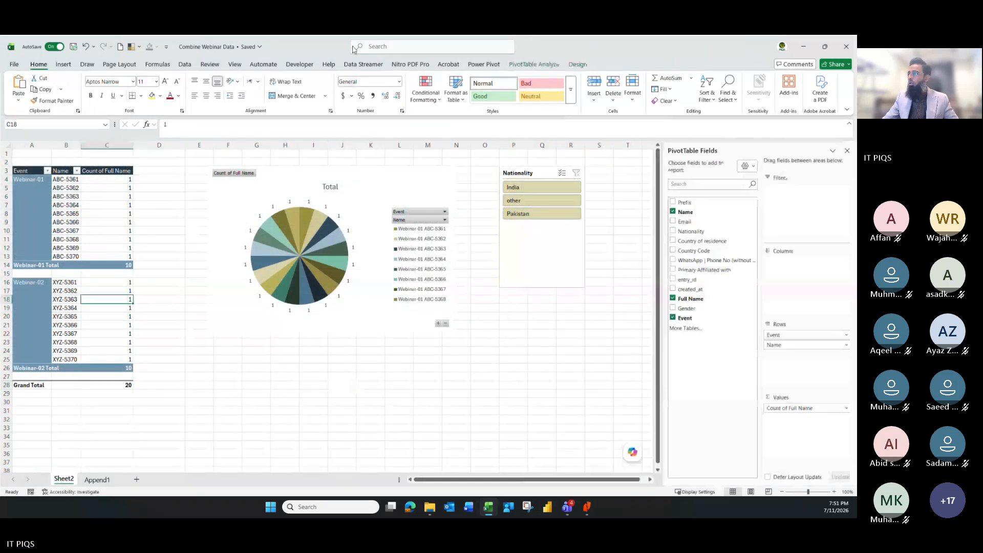
{"action": "left_click", "coordinate": [534, 64]}
{"action": "left_click", "coordinate": [273, 89]}
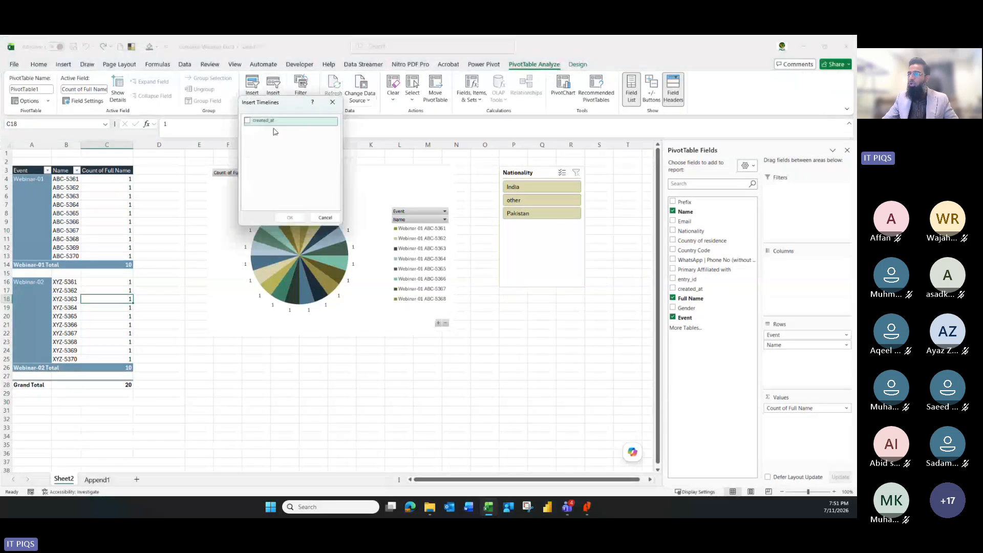
{"action": "left_click", "coordinate": [248, 121]}
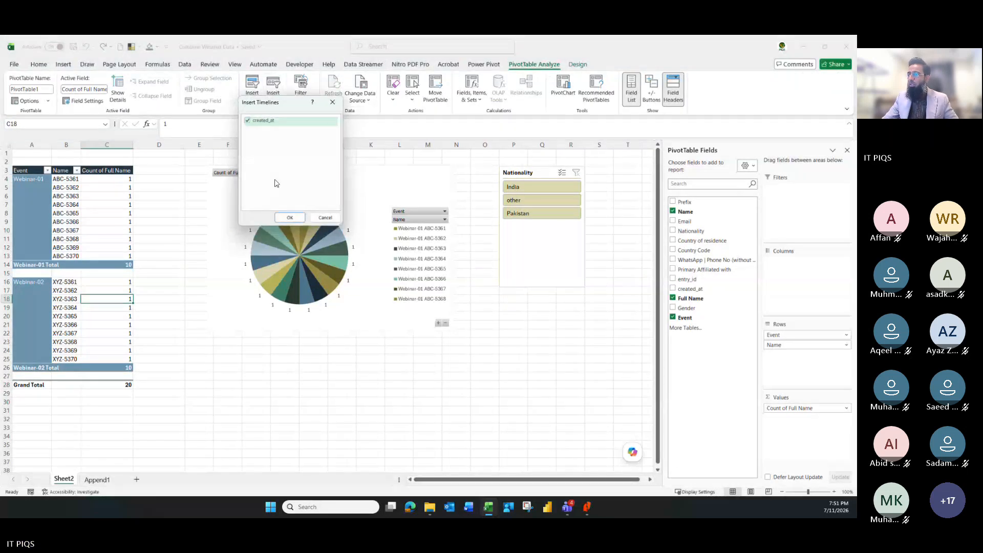
{"action": "left_click", "coordinate": [290, 218]}
- Move the pie chart down to about row 13 and place the timeline above it at column E, with the Nationality slicer beside it
{"action": "left_click", "coordinate": [306, 170]}
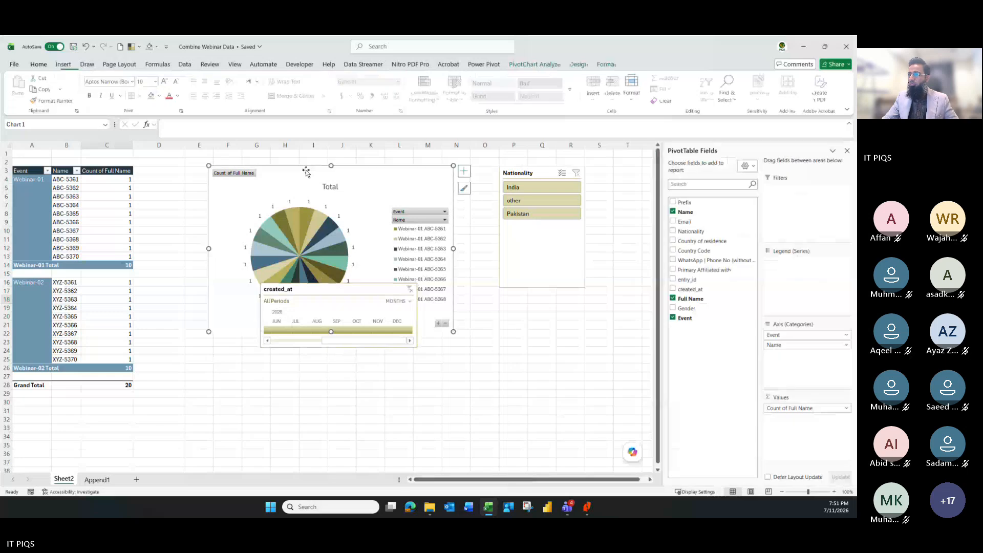
{"action": "left_click_drag", "start_coordinate": [305, 169], "coordinate": [298, 255]}
{"action": "left_click_drag", "start_coordinate": [305, 288], "coordinate": [198, 160]}
{"action": "left_click_drag", "start_coordinate": [532, 173], "coordinate": [391, 158]}
{"action": "left_click", "coordinate": [610, 198]}
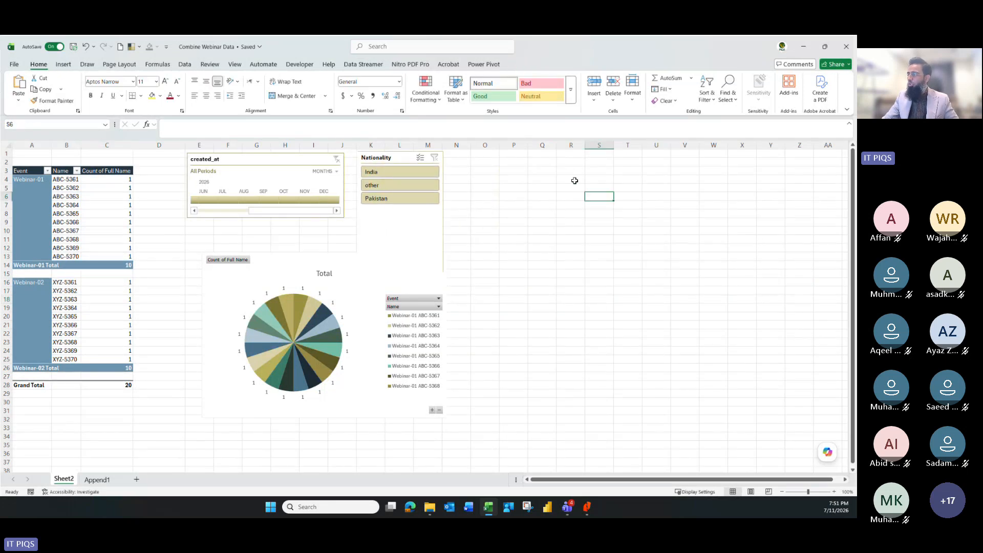
- Hide the sheet's gridlines and move the pie chart further down to start at about row 17
{"action": "left_click", "coordinate": [236, 65]}
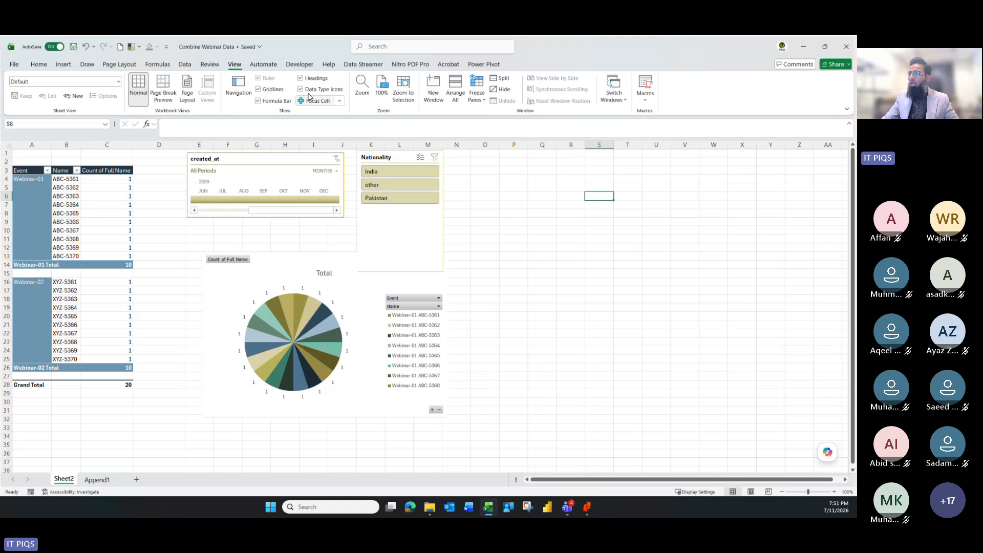
{"action": "left_click", "coordinate": [270, 257]}
{"action": "left_click_drag", "start_coordinate": [270, 257], "coordinate": [261, 290]}
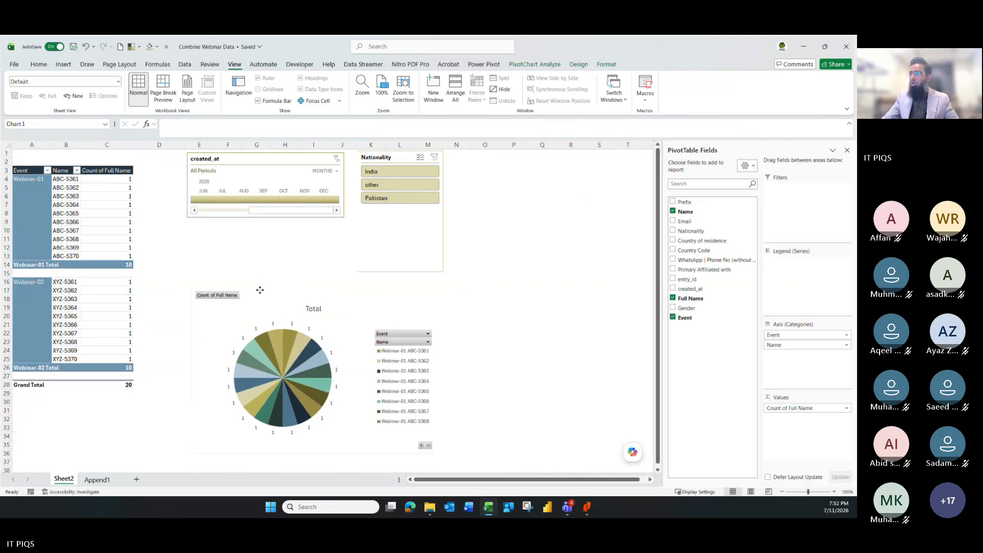
{"action": "left_click", "coordinate": [570, 239]}
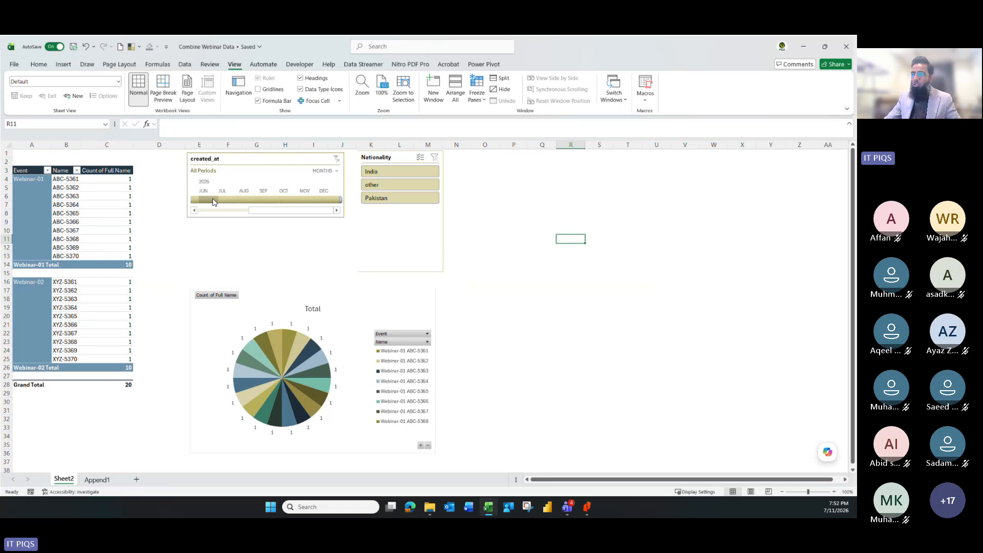
- Filter the PivotTable and chart with the created_at timeline by July, May and finally June 2026
{"action": "left_click", "coordinate": [211, 202]}
{"action": "left_click", "coordinate": [229, 202]}
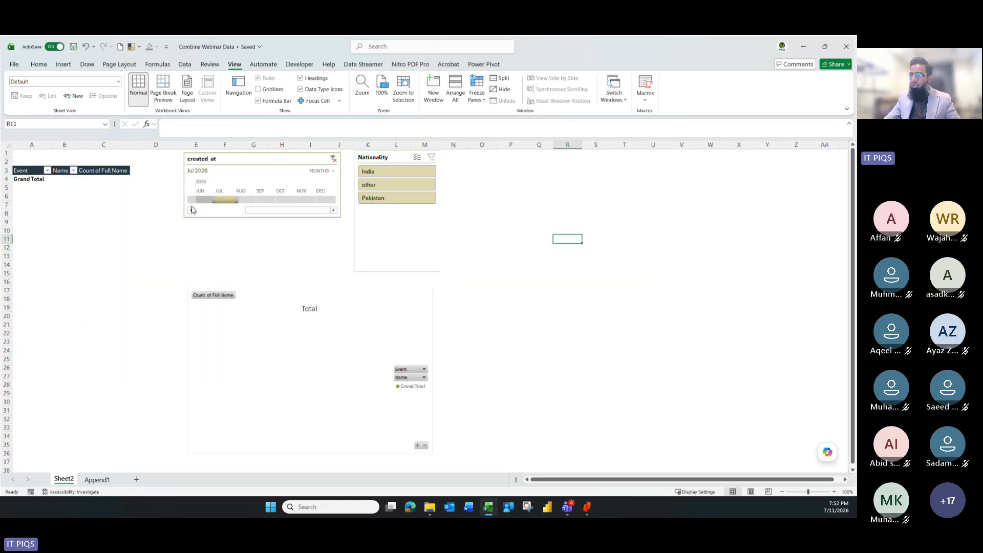
{"action": "left_click", "coordinate": [191, 210]}
{"action": "left_click", "coordinate": [190, 210]}
{"action": "left_click", "coordinate": [219, 201]}
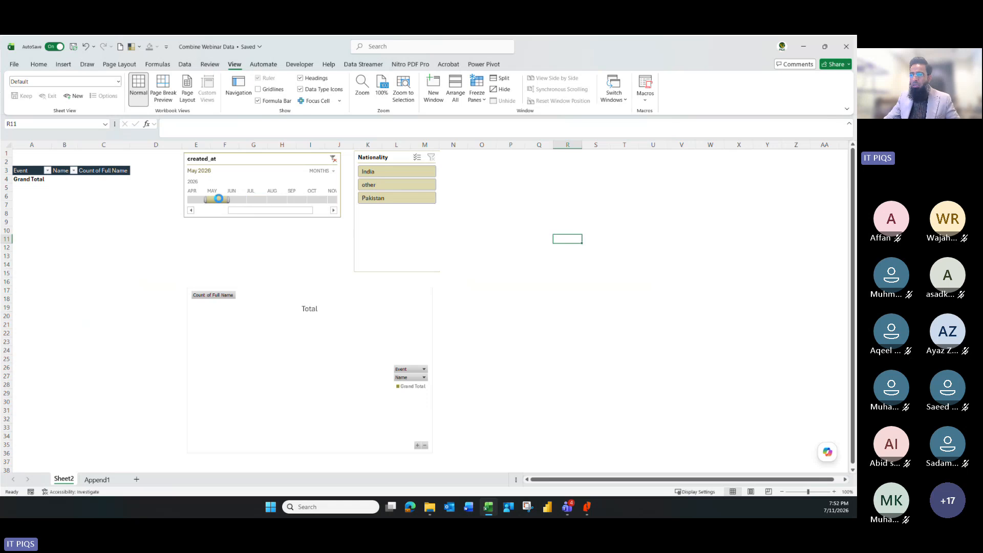
{"action": "left_click", "coordinate": [239, 200]}
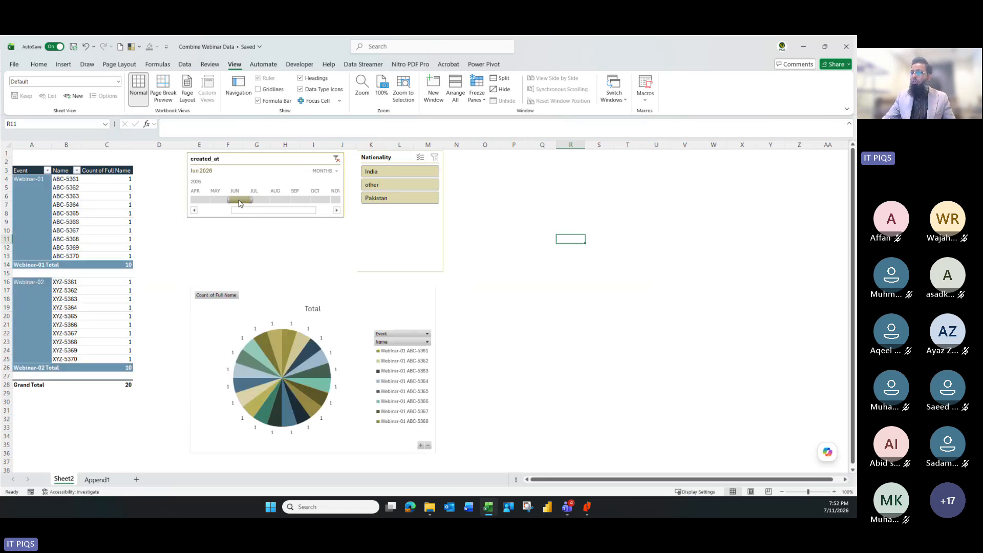
- Switch the created_at timeline's time level to days and filter it to June 1, 2026
{"action": "left_click", "coordinate": [322, 173]}
{"action": "left_click", "coordinate": [338, 221]}
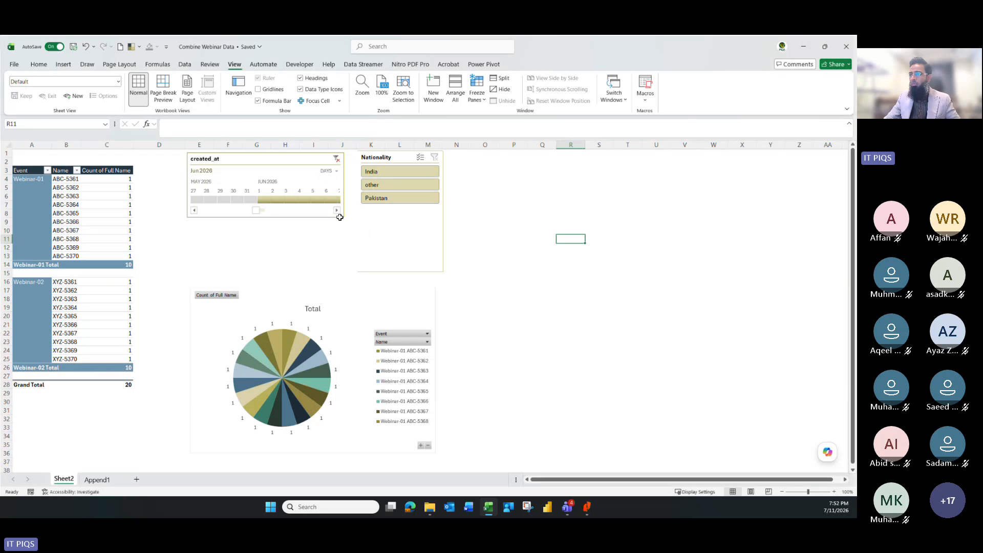
{"action": "left_click", "coordinate": [335, 211]}
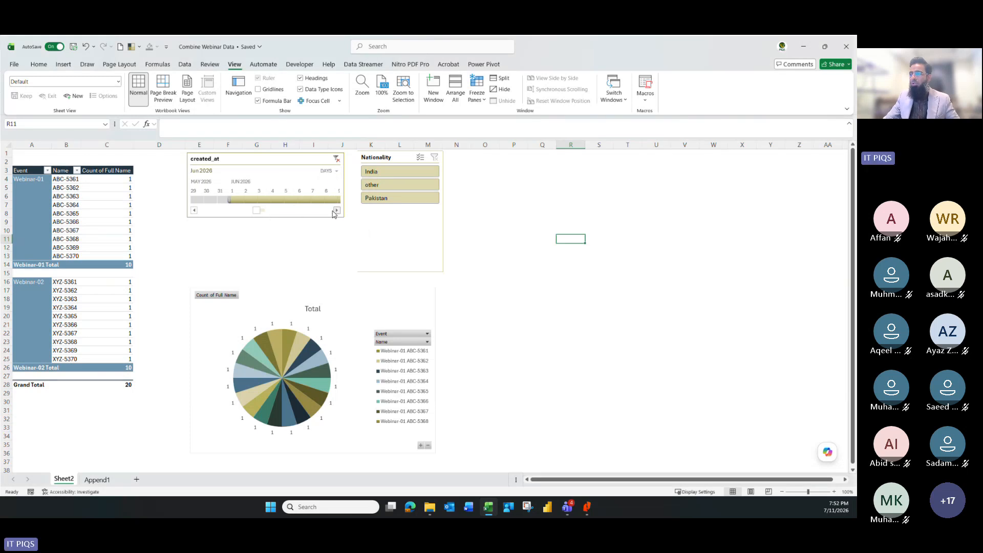
{"action": "left_click", "coordinate": [236, 201]}
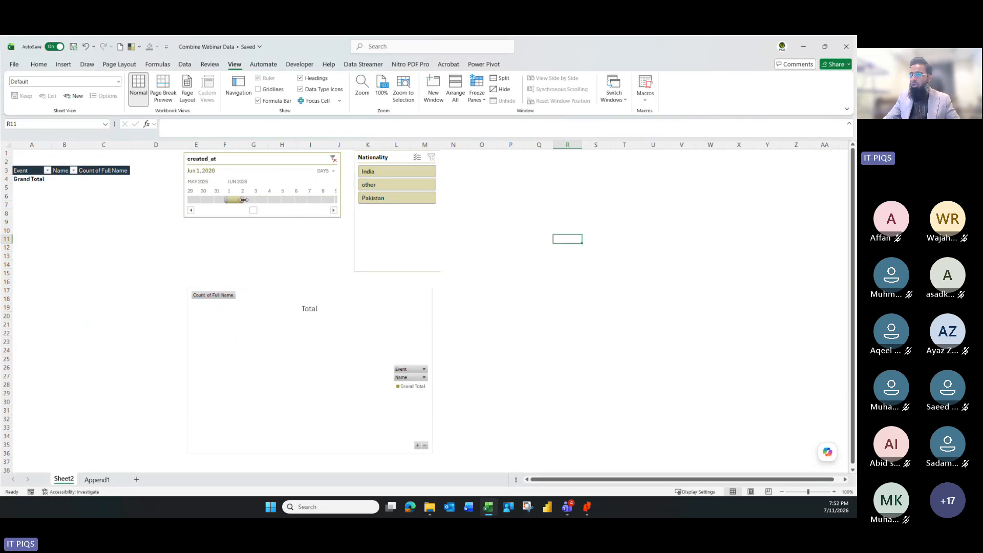
- Filter the created_at timeline by further days in June 2026, ending with June 22
{"action": "left_click_drag", "start_coordinate": [244, 200], "coordinate": [330, 213]}
{"action": "left_click", "coordinate": [300, 201]}
{"action": "left_click", "coordinate": [325, 200]}
{"action": "left_click", "coordinate": [334, 210]}
{"action": "left_click", "coordinate": [334, 210]}
{"action": "left_click", "coordinate": [334, 211]}
{"action": "left_click", "coordinate": [334, 211]}
{"action": "left_click", "coordinate": [334, 211]}
{"action": "left_click", "coordinate": [334, 211]}
{"action": "left_click", "coordinate": [289, 200]}
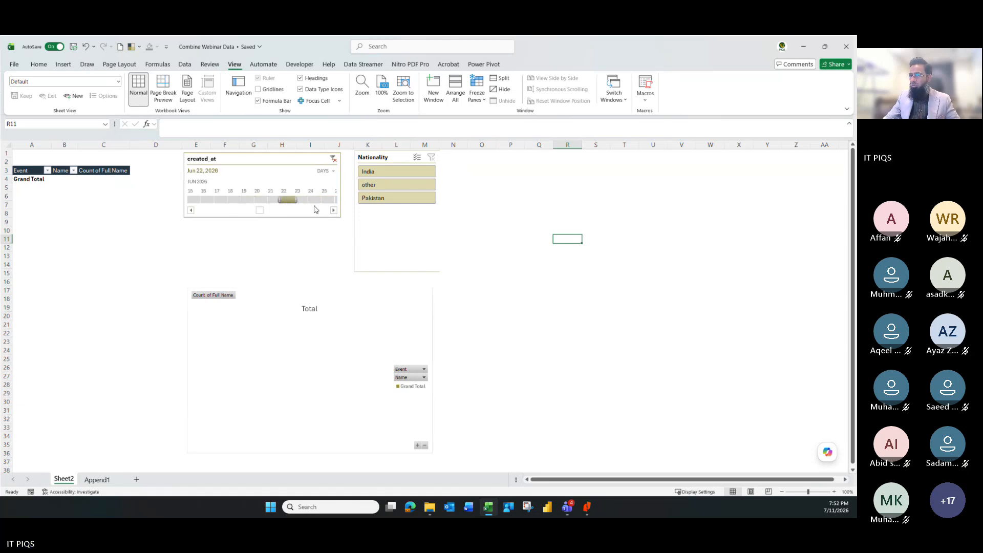
- Filter the created_at timeline by May 28, 29 and 30, 2026, and clear the timeline's filter
{"action": "left_click", "coordinate": [191, 211]}
{"action": "left_click", "coordinate": [192, 210]}
{"action": "left_click", "coordinate": [191, 210]}
{"action": "left_click", "coordinate": [191, 210]}
{"action": "left_click", "coordinate": [191, 210]}
{"action": "left_click", "coordinate": [191, 211]}
{"action": "left_click", "coordinate": [191, 210]}
{"action": "left_click", "coordinate": [220, 200]}
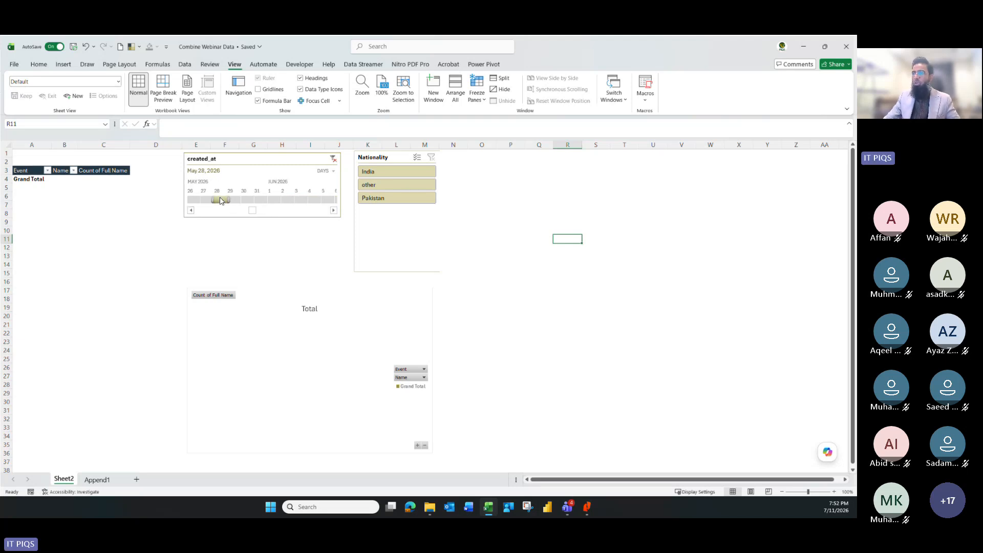
{"action": "left_click", "coordinate": [237, 200]}
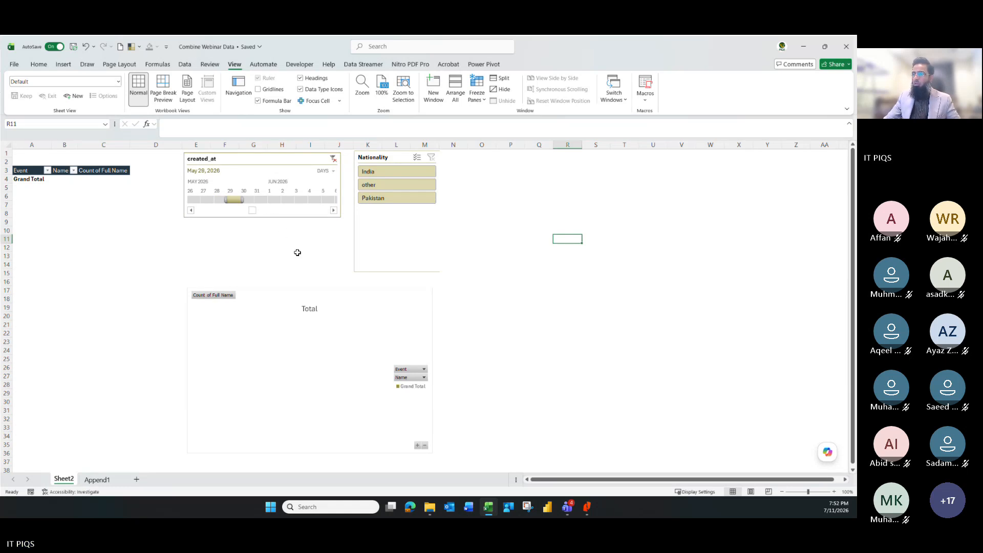
{"action": "left_click", "coordinate": [249, 201]}
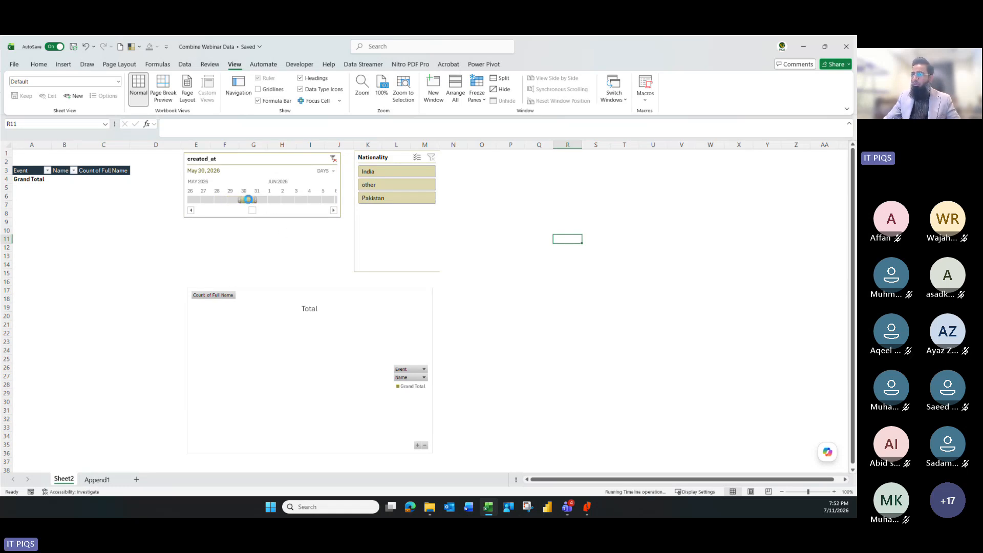
{"action": "left_click", "coordinate": [332, 159]}
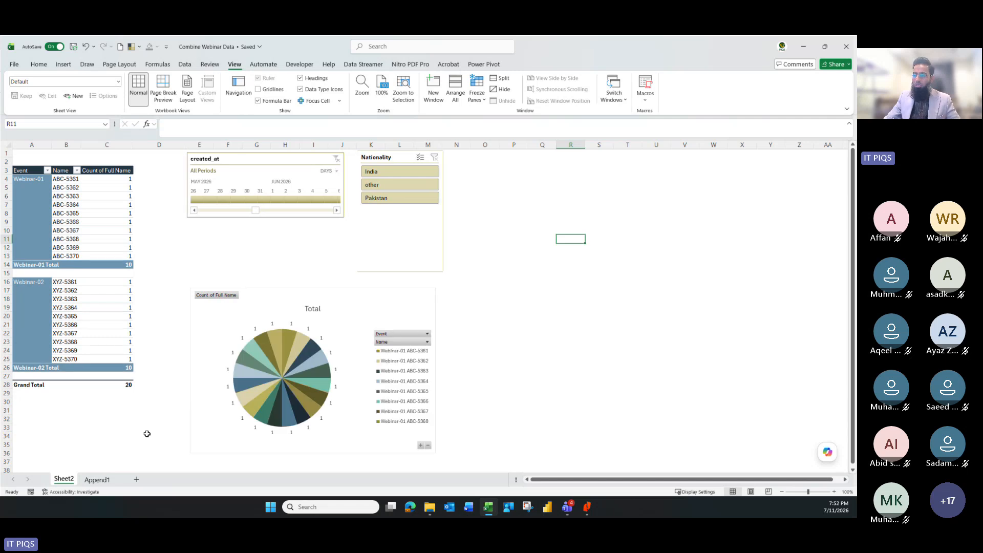
- Check the created_at dates in Append1 and filter Sheet2's timeline by June 25 and finally June 26, 2026
{"action": "left_click", "coordinate": [101, 481]}
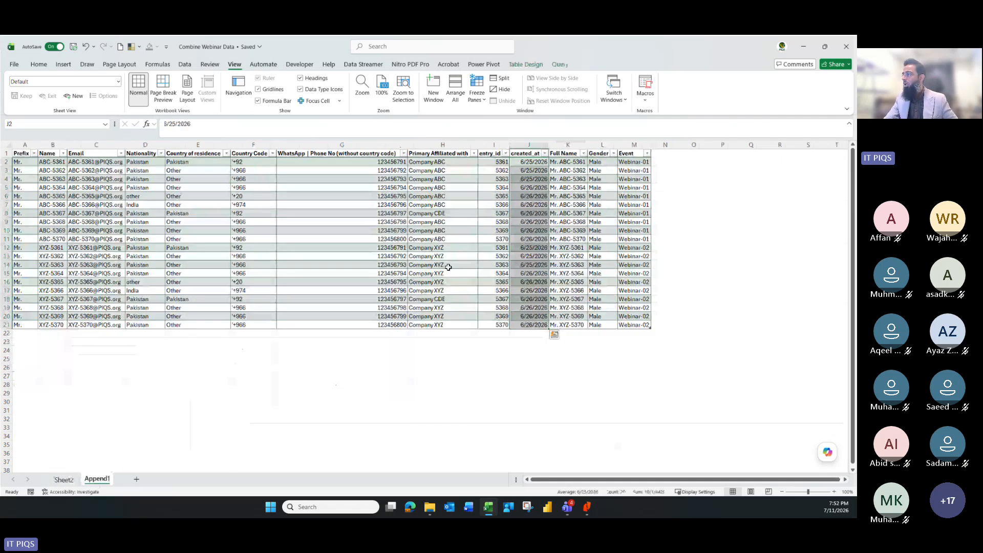
{"action": "left_click_drag", "start_coordinate": [522, 163], "coordinate": [519, 325]}
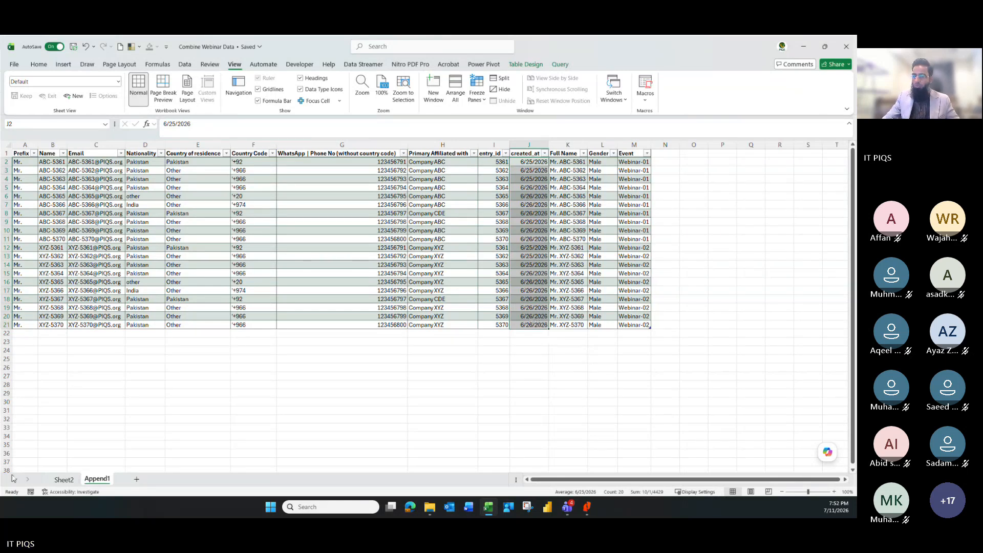
{"action": "left_click", "coordinate": [62, 479]}
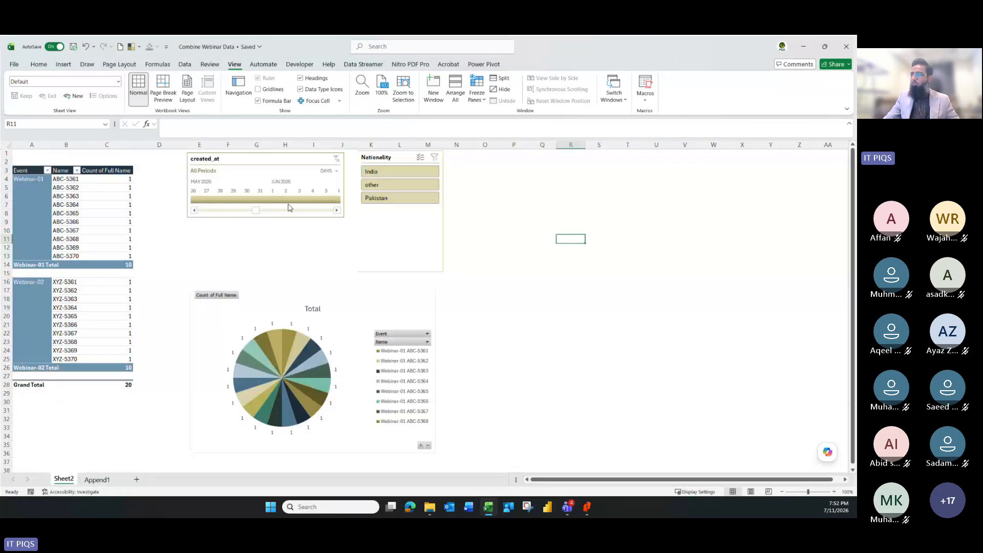
{"action": "left_click", "coordinate": [337, 211]}
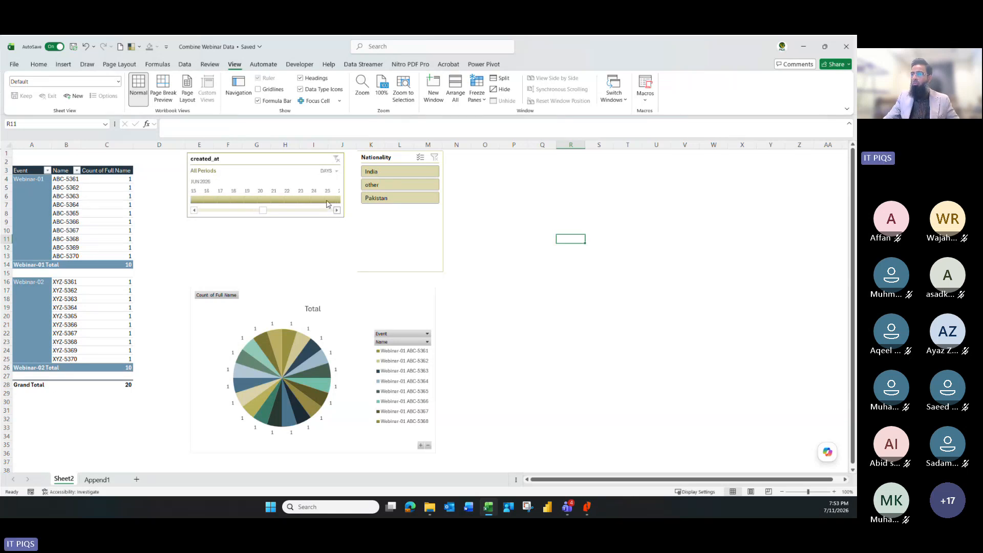
{"action": "left_click", "coordinate": [332, 200]}
{"action": "left_click", "coordinate": [338, 210]}
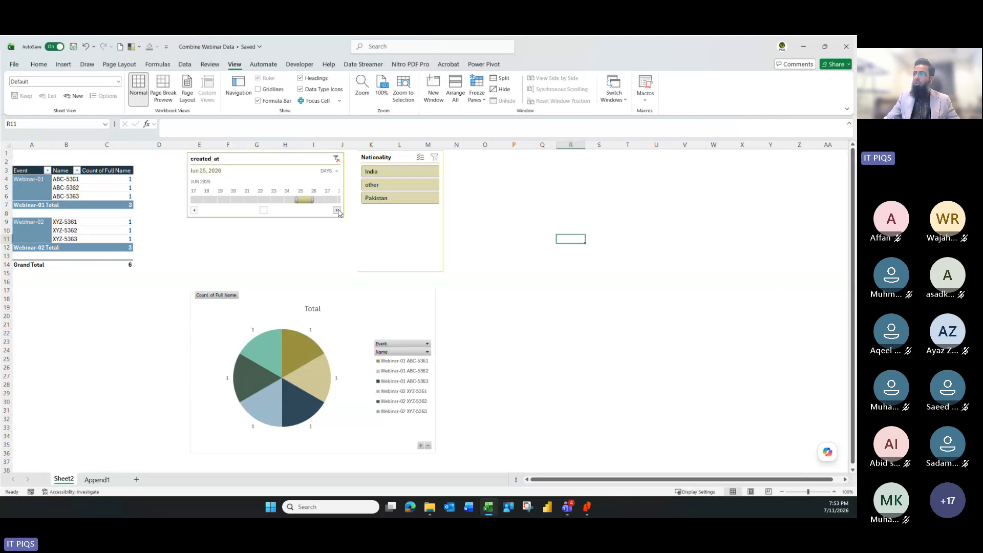
{"action": "left_click", "coordinate": [318, 199]}
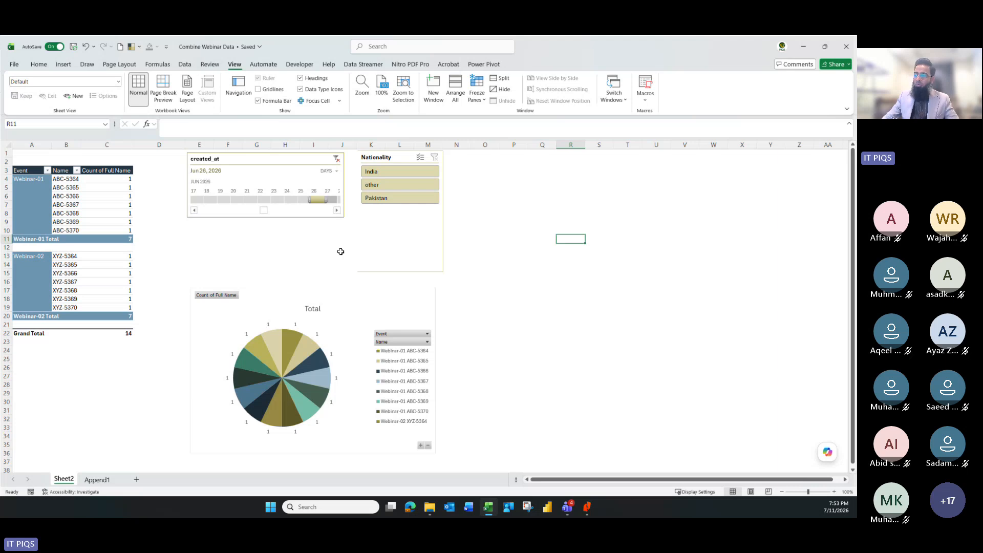
- Change the PivotChart's type to Bar of Pie
{"action": "left_click", "coordinate": [256, 305]}
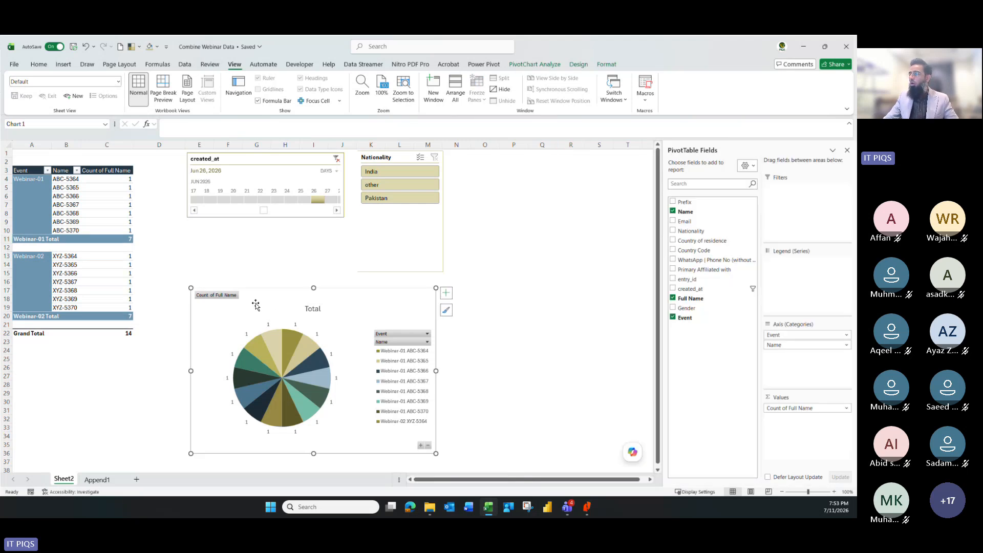
{"action": "left_click", "coordinate": [570, 66]}
{"action": "left_click", "coordinate": [495, 89]}
{"action": "left_click", "coordinate": [442, 176]}
{"action": "left_click", "coordinate": [516, 390]}
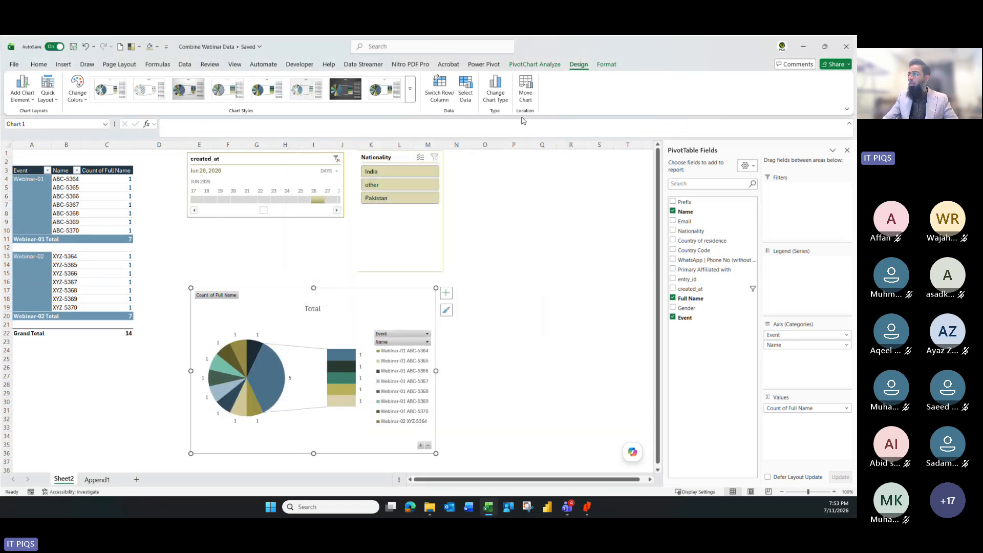
- Change the PivotChart's type to Clustered Bar
{"action": "left_click", "coordinate": [495, 88]}
{"action": "left_click", "coordinate": [318, 188]}
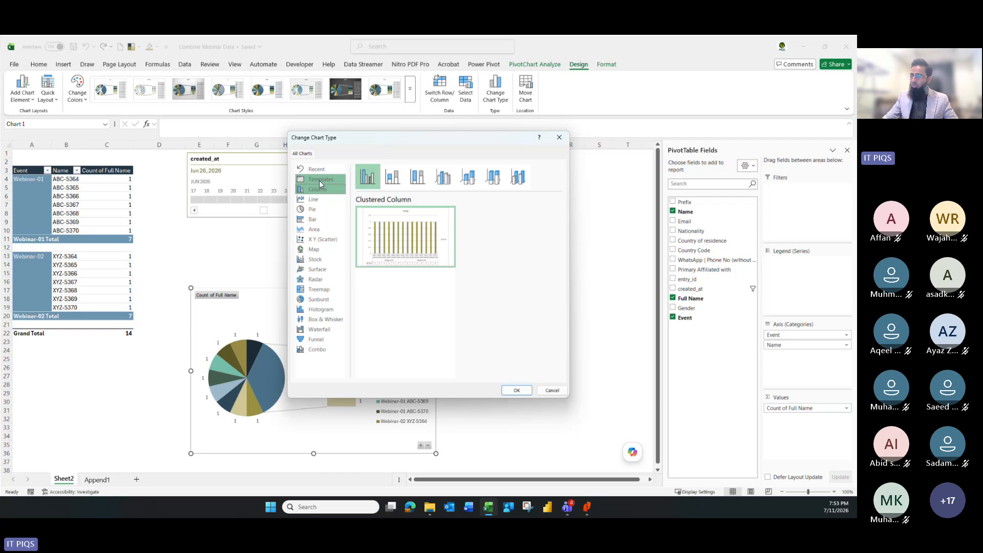
{"action": "left_click", "coordinate": [313, 219]}
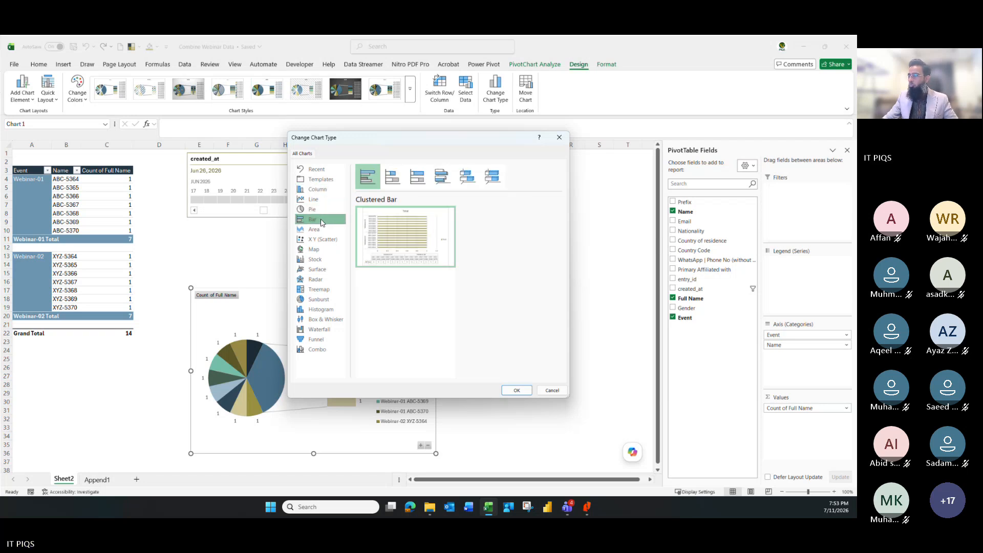
{"action": "left_click", "coordinate": [518, 390]}
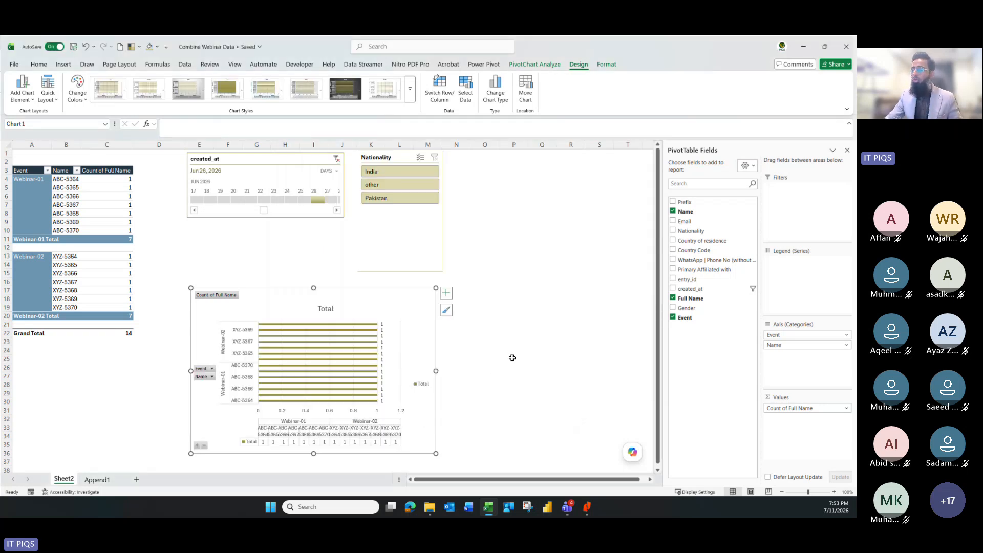
{"action": "left_click", "coordinate": [550, 308]}
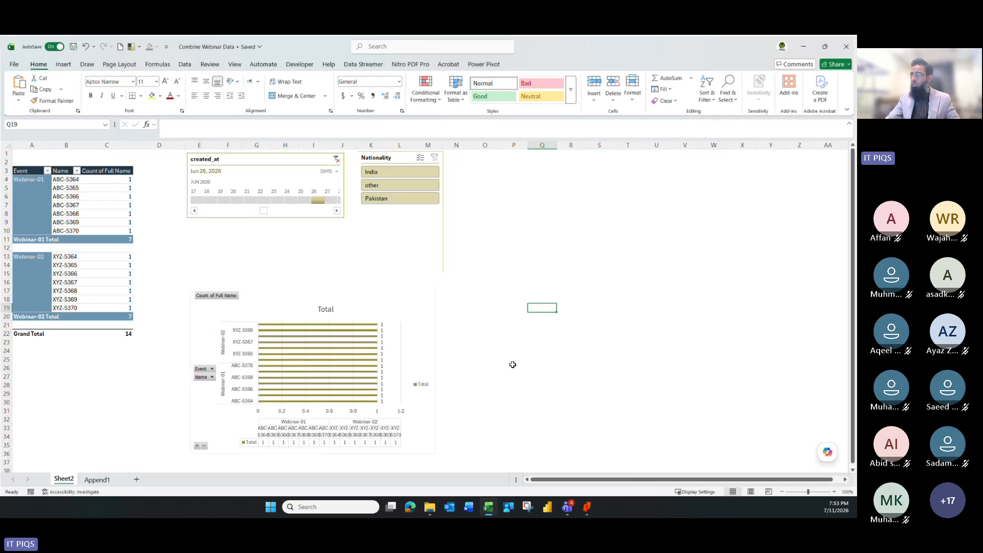
- Undo the recent PivotChart type changes and the created_at timeline filtering on Sheet2
{"action": "key", "text": "ctrl+z"}
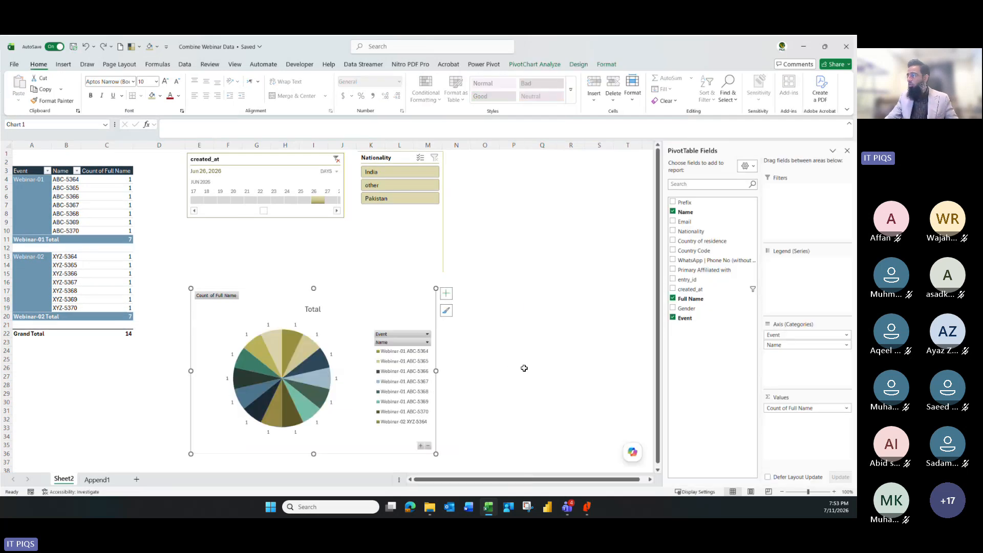
{"action": "key", "text": "ctrl+z"}
{"action": "key", "text": "ctrl+z"}
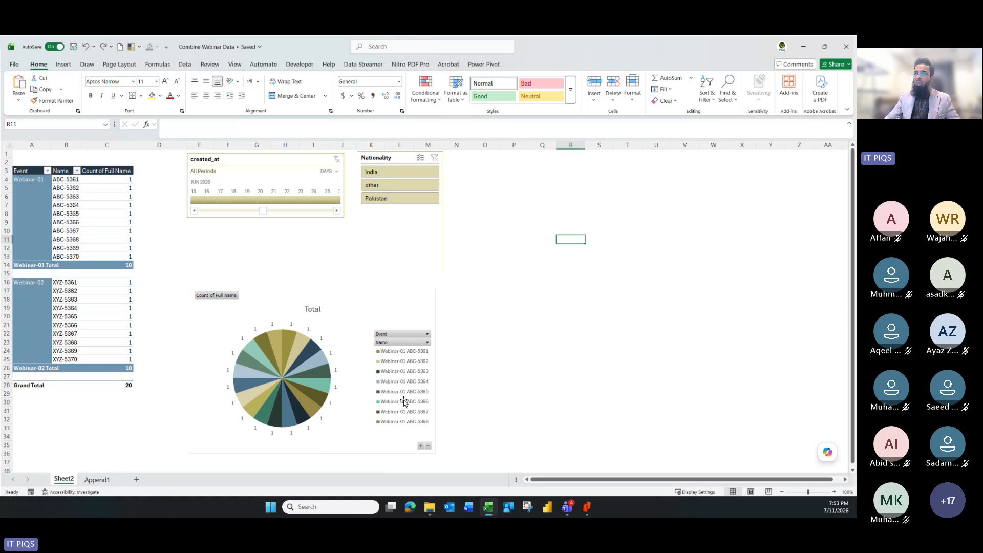
{"action": "left_click", "coordinate": [549, 233]}
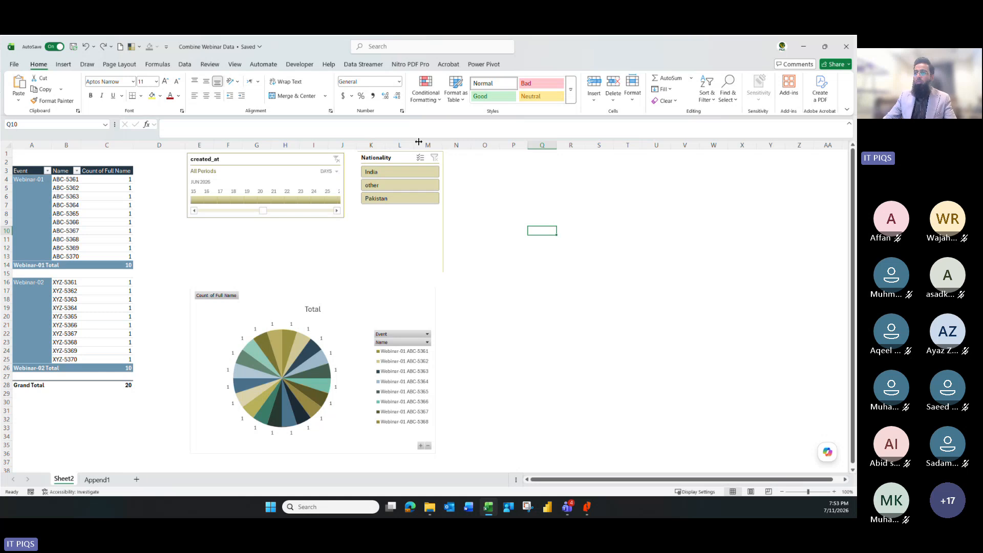
- Examine the Get Data source options for files and databases, and the From Web import dialog, without importing anything
{"action": "left_click", "coordinate": [185, 65]}
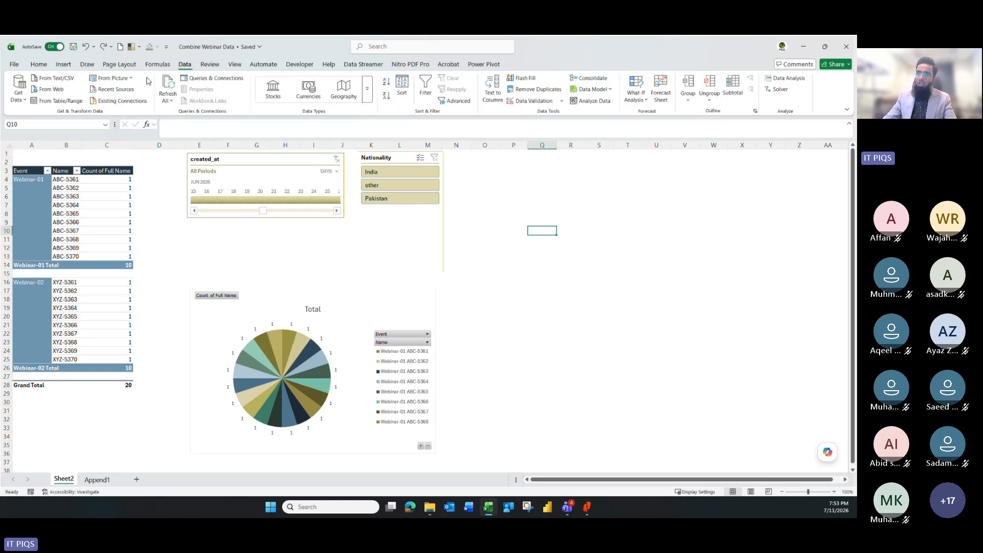
{"action": "left_click", "coordinate": [16, 100]}
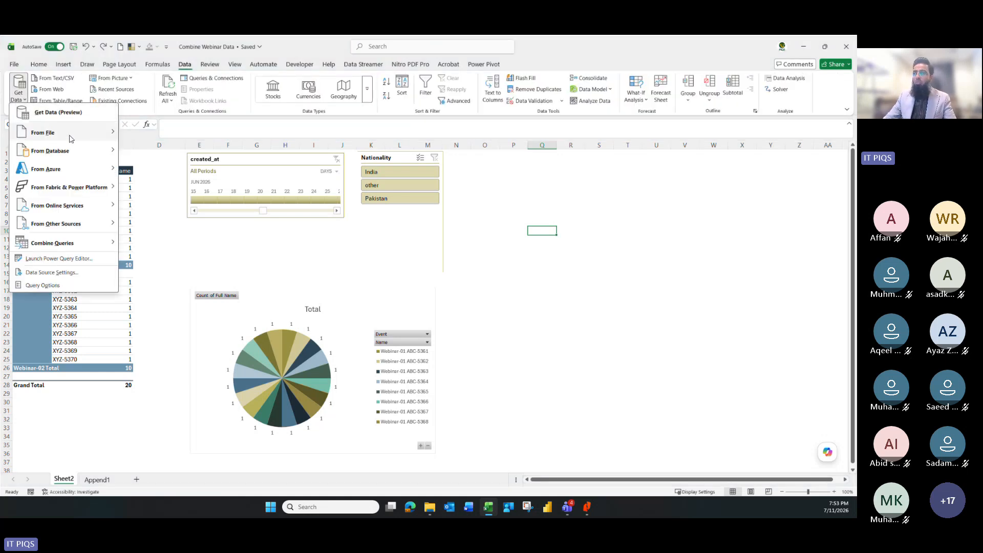
{"action": "mouse_move", "coordinate": [68, 137]}
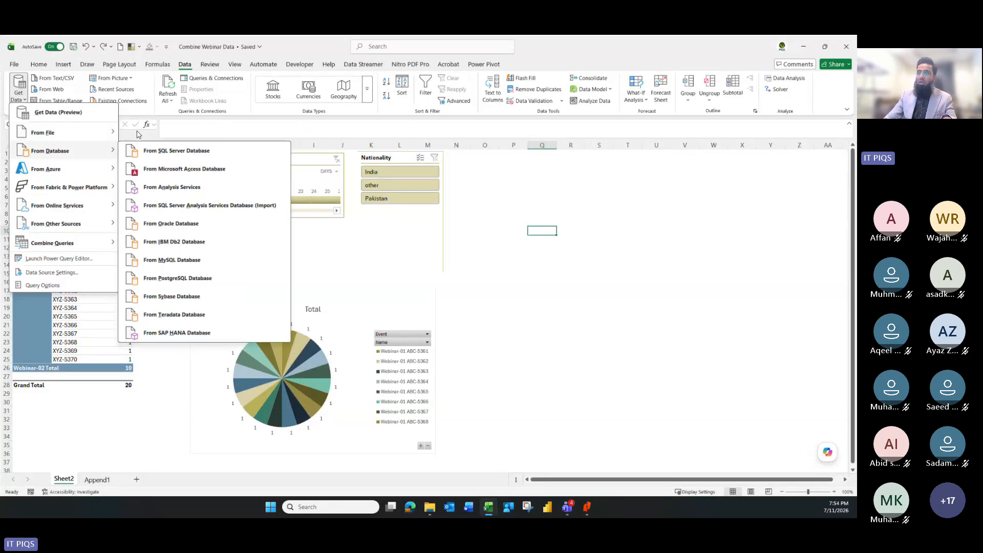
{"action": "left_click", "coordinate": [84, 102]}
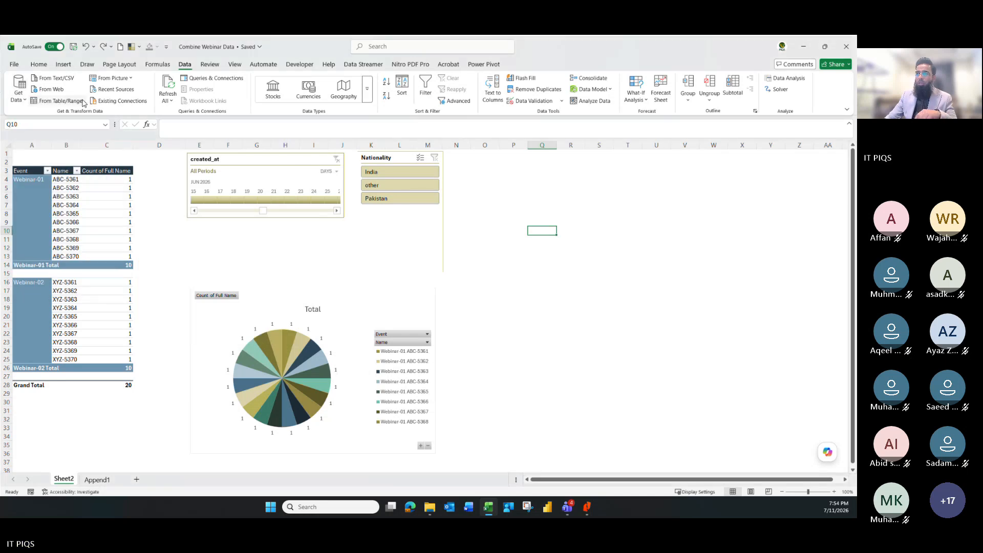
{"action": "left_click", "coordinate": [55, 90]}
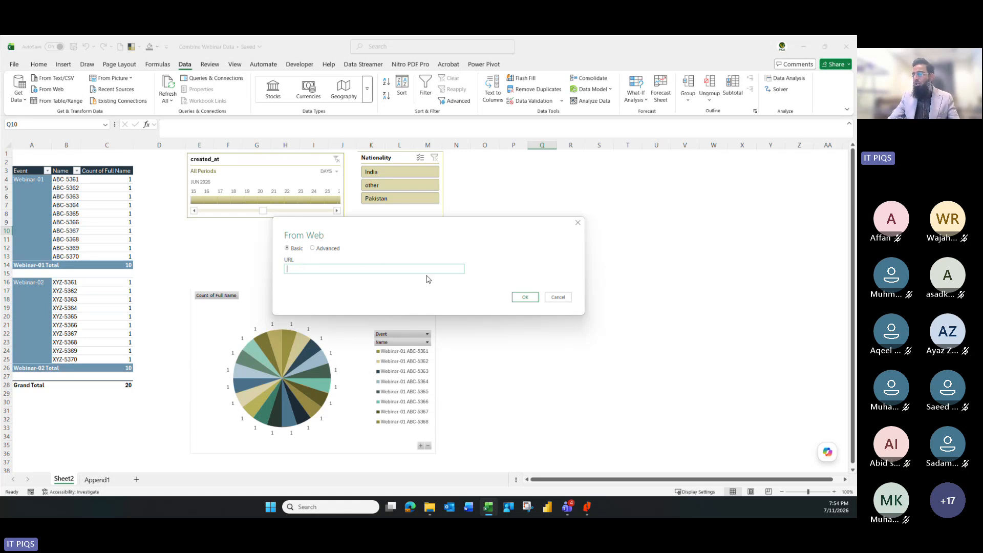
{"action": "left_click", "coordinate": [559, 297]}
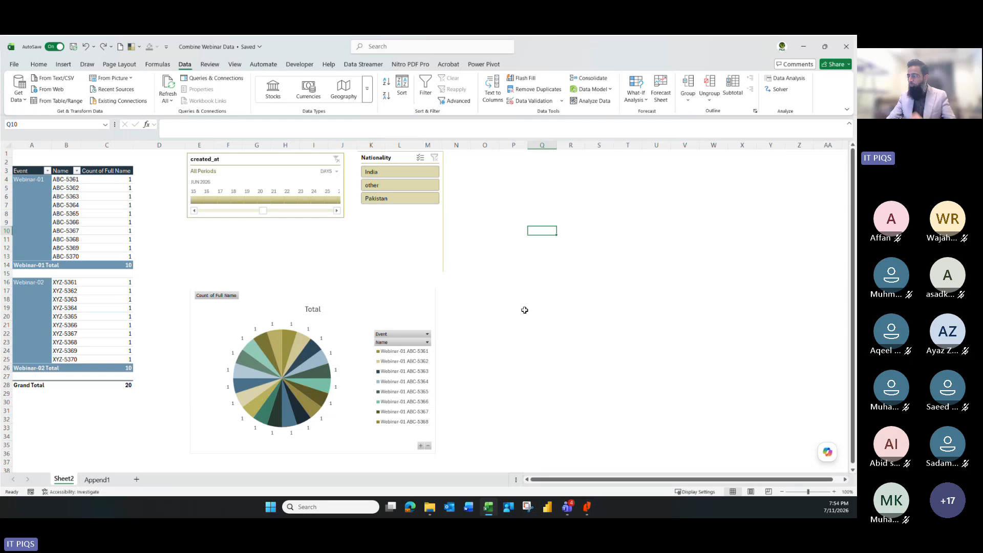
{"action": "left_click", "coordinate": [18, 92]}
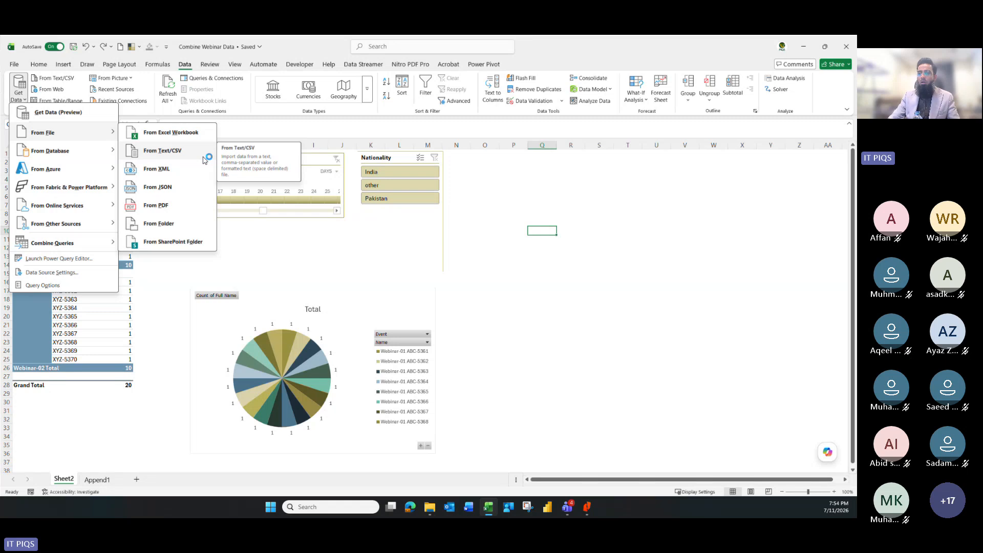
{"action": "mouse_move", "coordinate": [116, 146]}
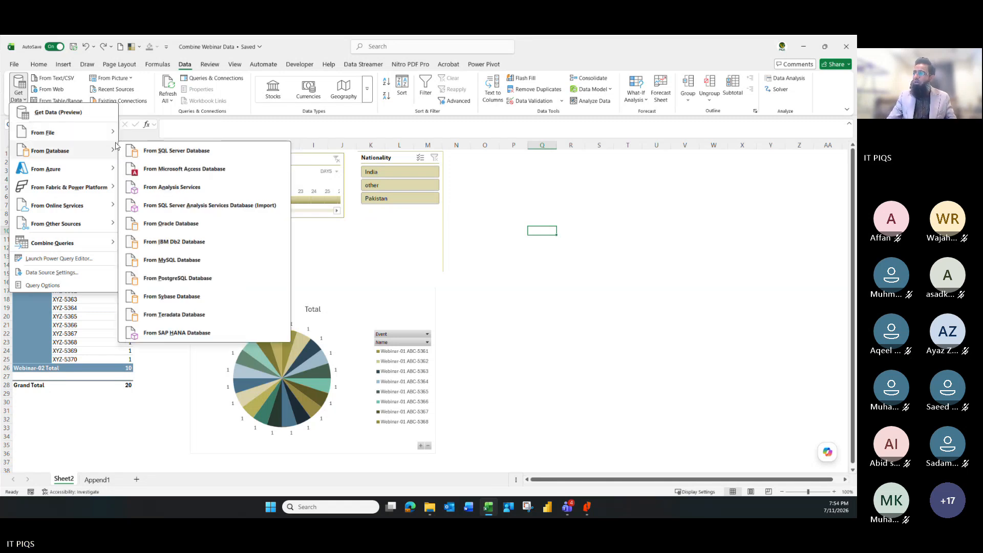
{"action": "left_click", "coordinate": [468, 180]}
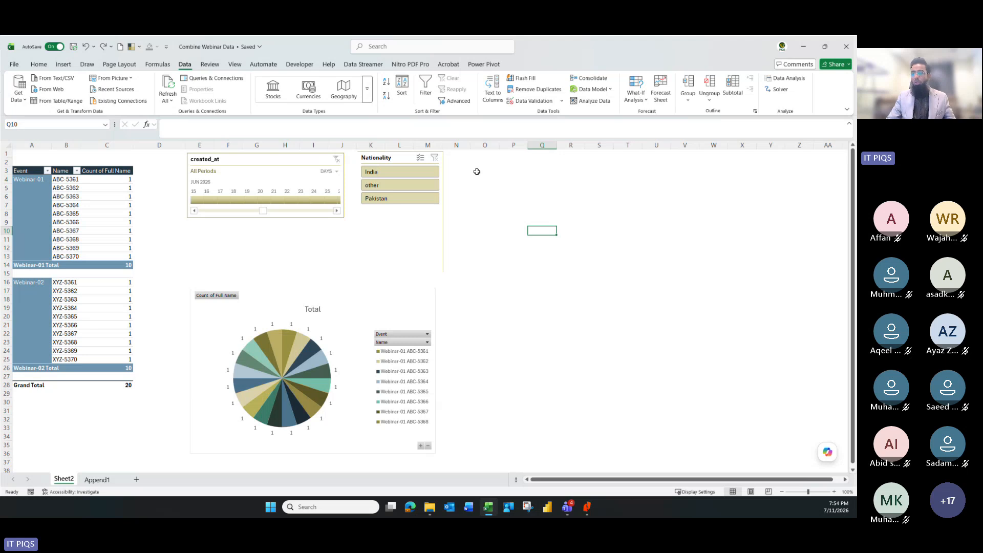